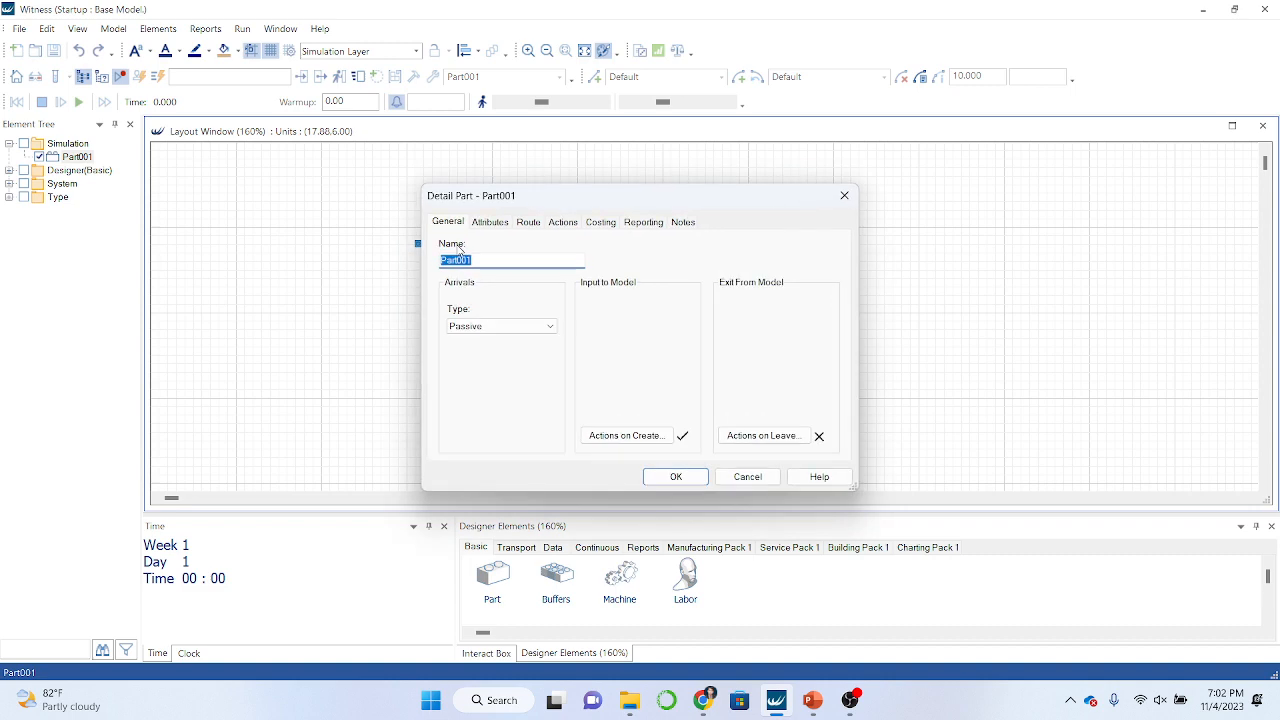
# Name the part Patient and make its arrivals Active with an inter-arrival time of 5
pyautogui.write('Parts')
pyautogui.write('nt')
pyautogui.click(525, 328)
pyautogui.click(509, 352)
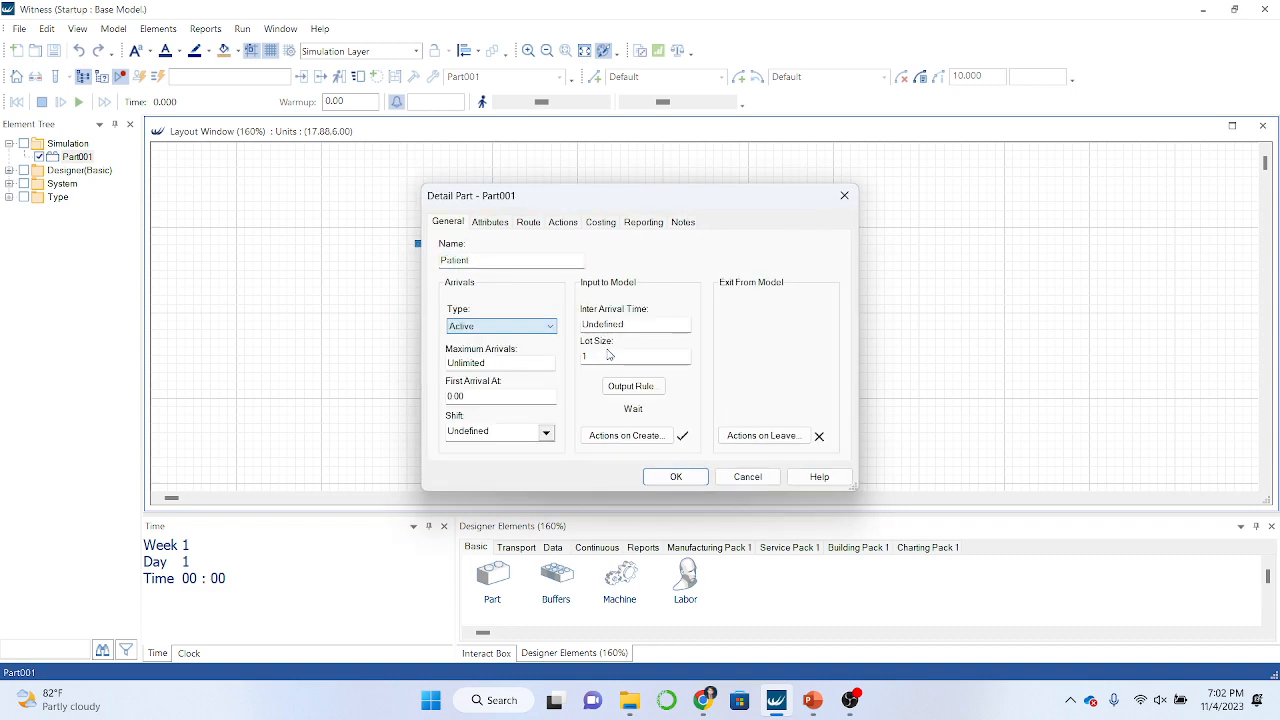
pyautogui.doubleClick(630, 324)
pyautogui.write('5')
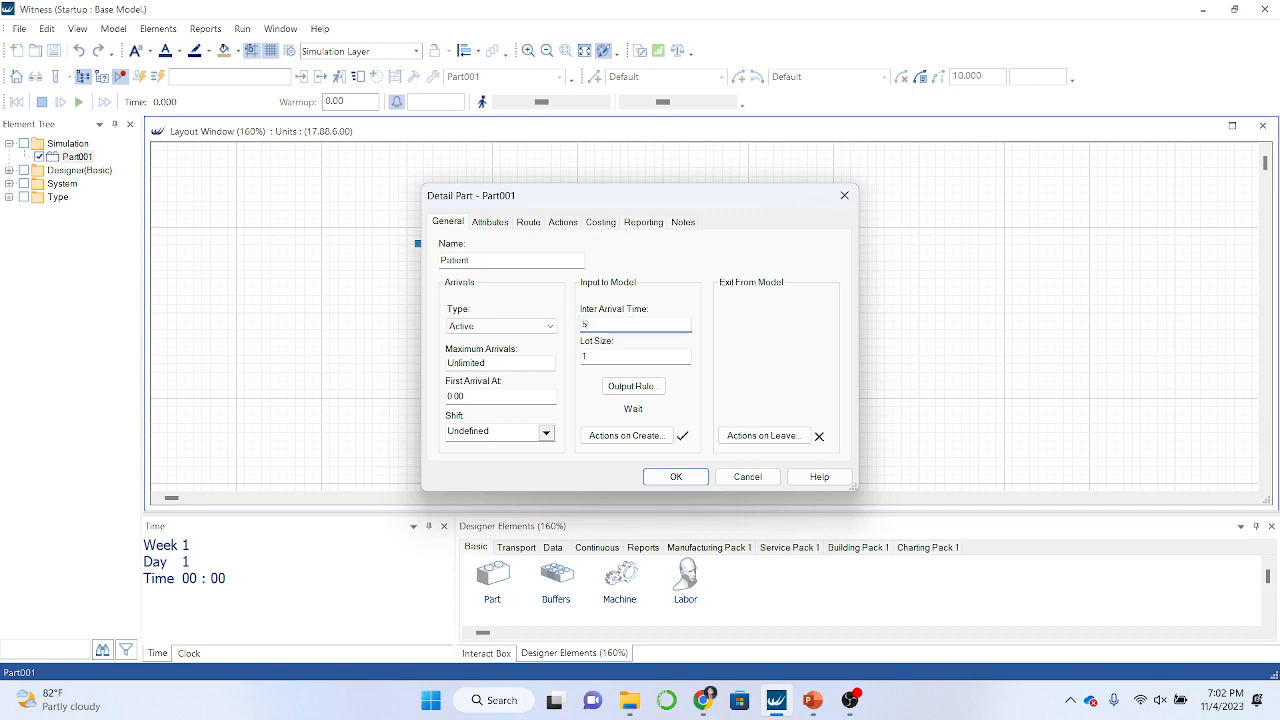
pyautogui.click(676, 477)
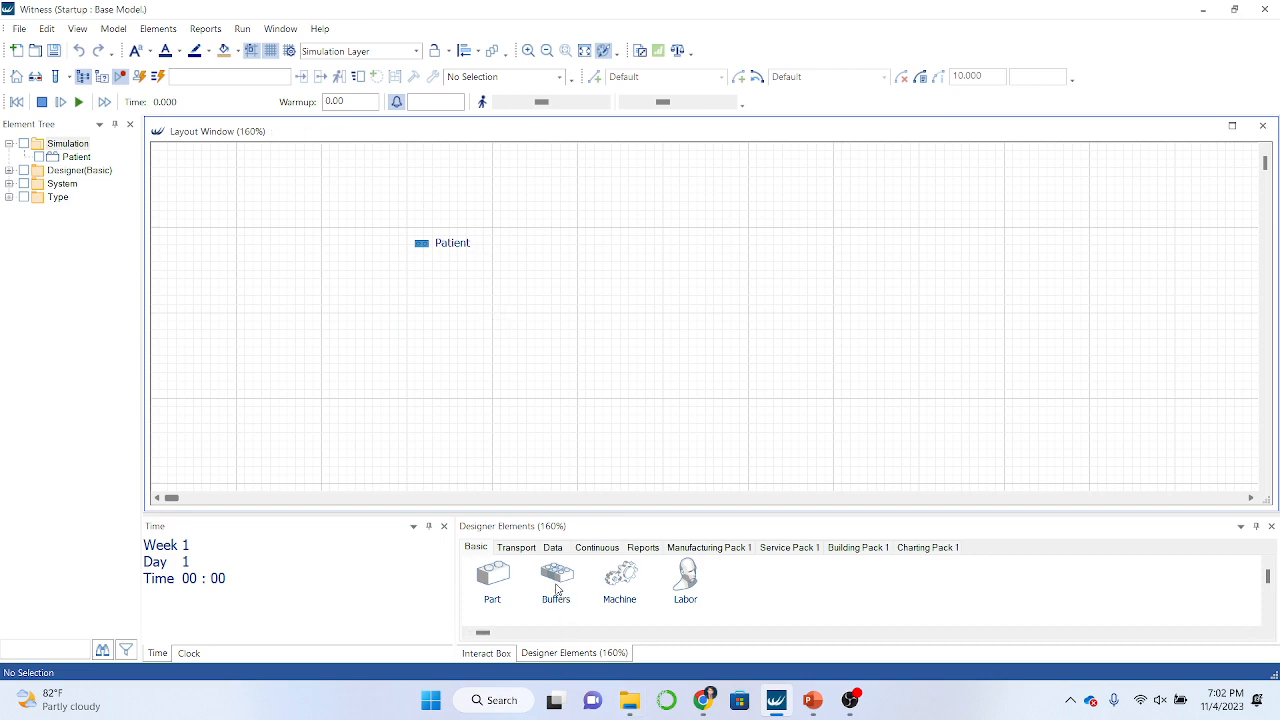
# Add a buffer with capacity 6 beside the Patient part and line it up with the Patient label
pyautogui.moveTo(557, 583); pyautogui.dragTo(530, 252)
pyautogui.doubleClick(549, 257)
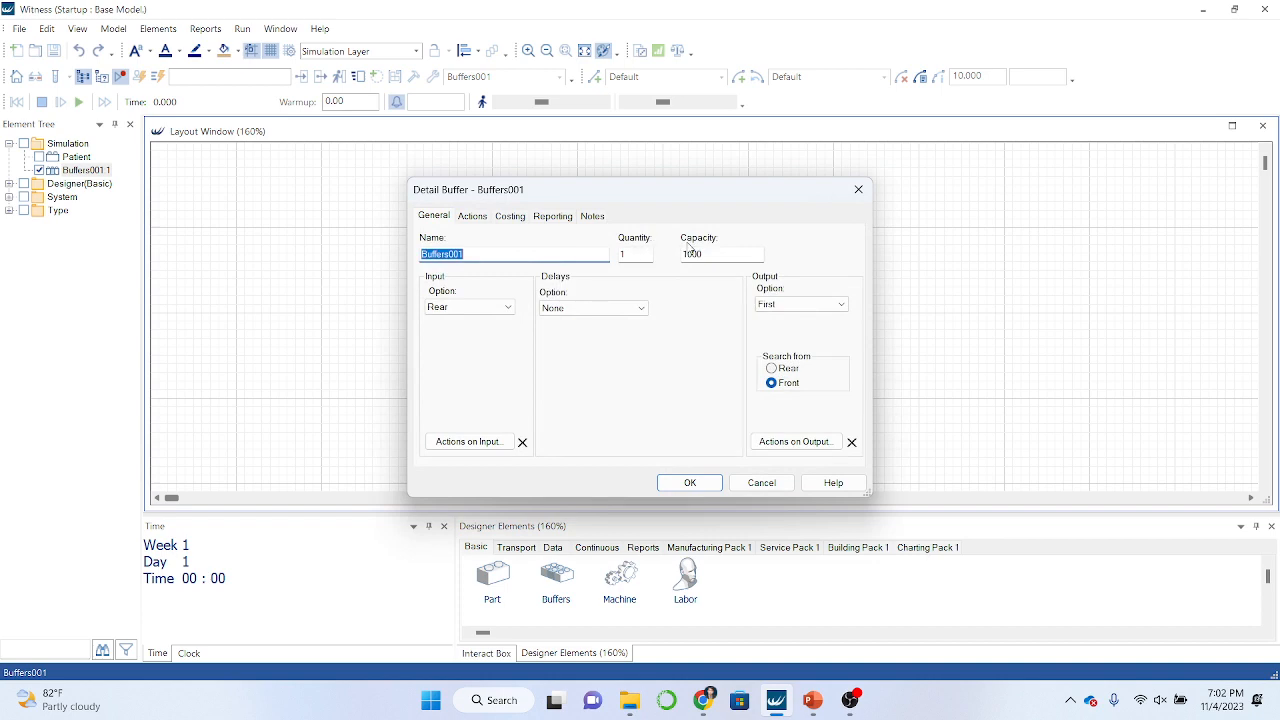
pyautogui.moveTo(711, 253); pyautogui.dragTo(682, 254)
pyautogui.write('6')
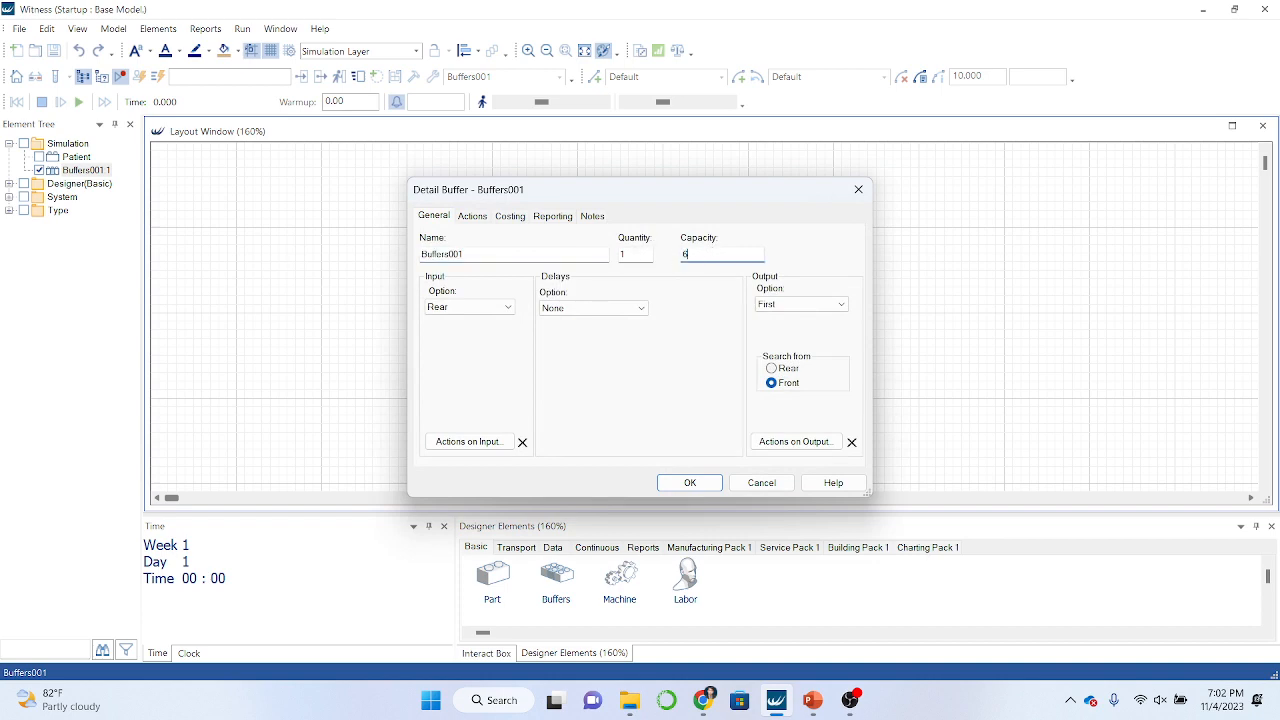
pyautogui.click(689, 483)
pyautogui.click(551, 277)
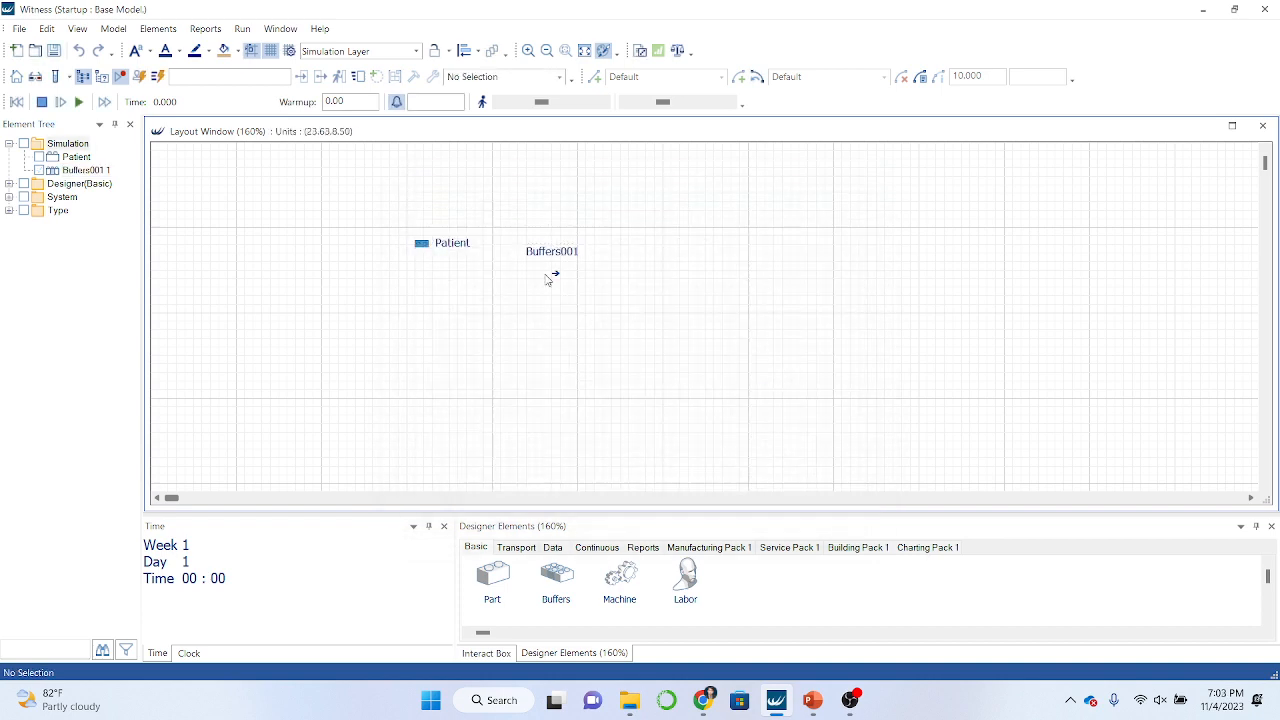
pyautogui.moveTo(508, 228); pyautogui.dragTo(531, 247)
pyautogui.click(607, 292)
# Add a machine beside the buffer, name it Examination and set its cycle time to 10
pyautogui.moveTo(605, 597); pyautogui.dragTo(600, 250)
pyautogui.doubleClick(612, 270)
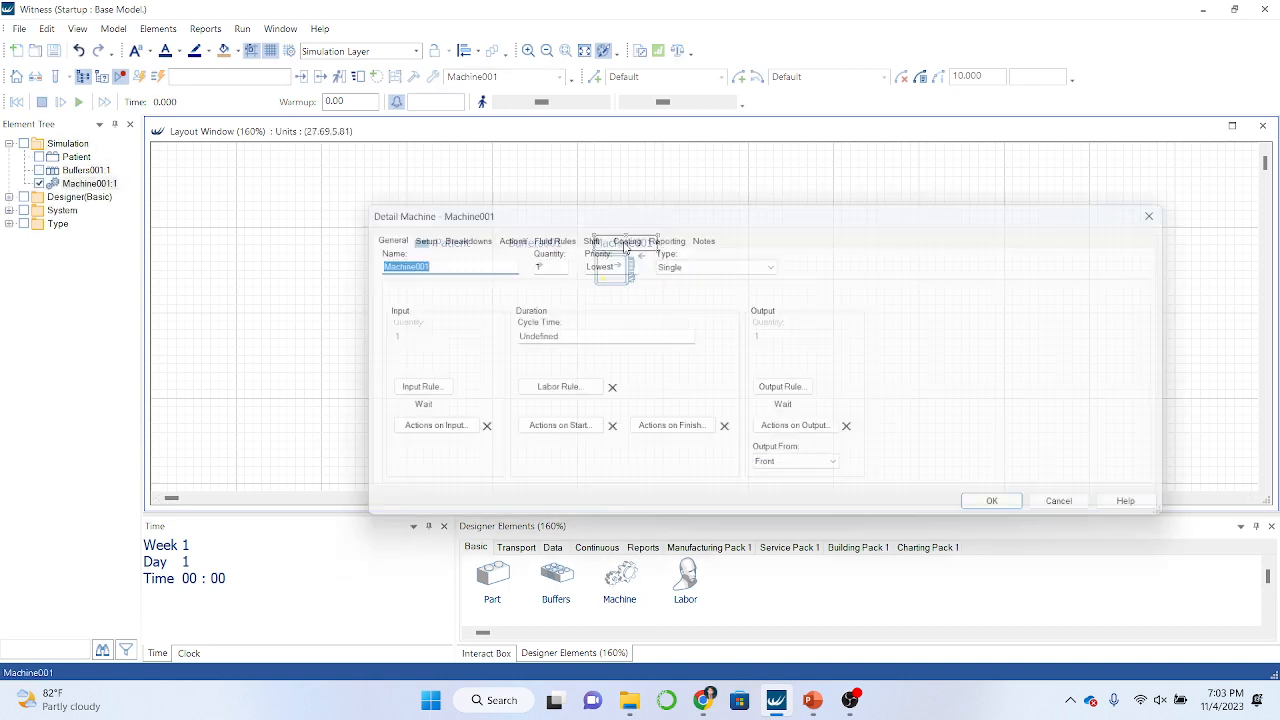
pyautogui.write('Exam')
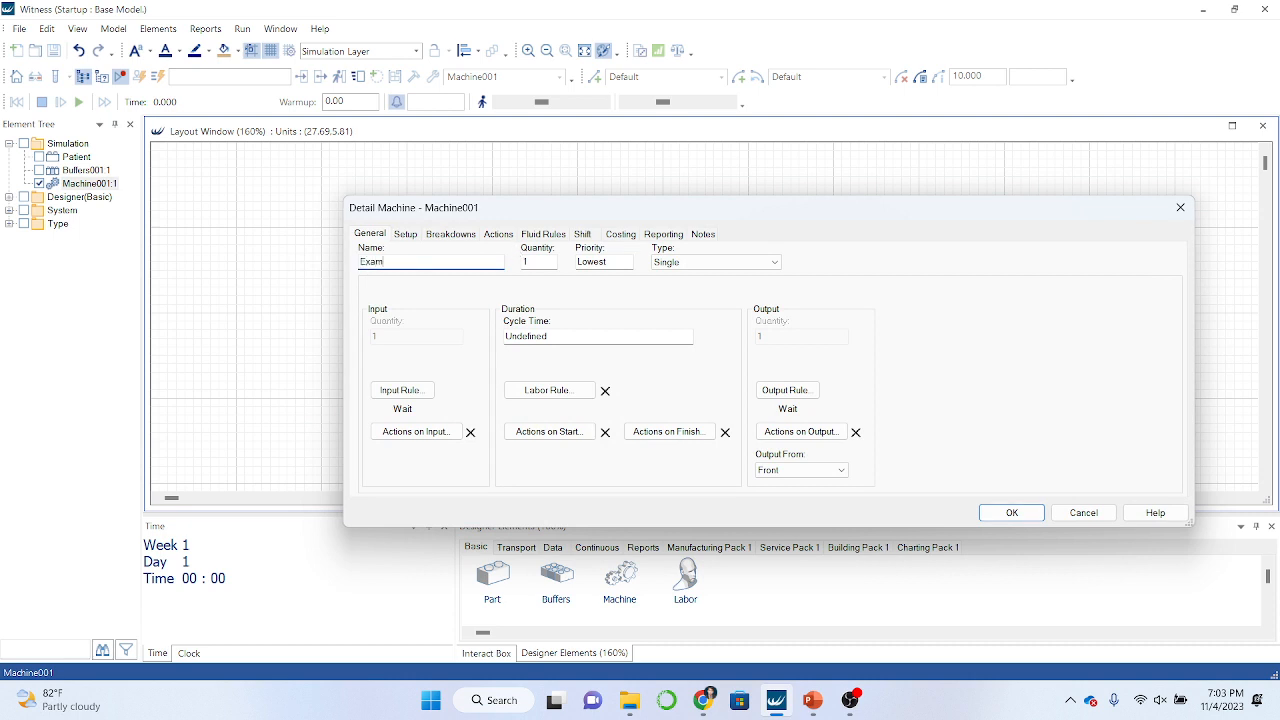
pyautogui.write('ination')
pyautogui.click(598, 337)
pyautogui.moveTo(598, 337); pyautogui.dragTo(494, 340)
pyautogui.write('10')
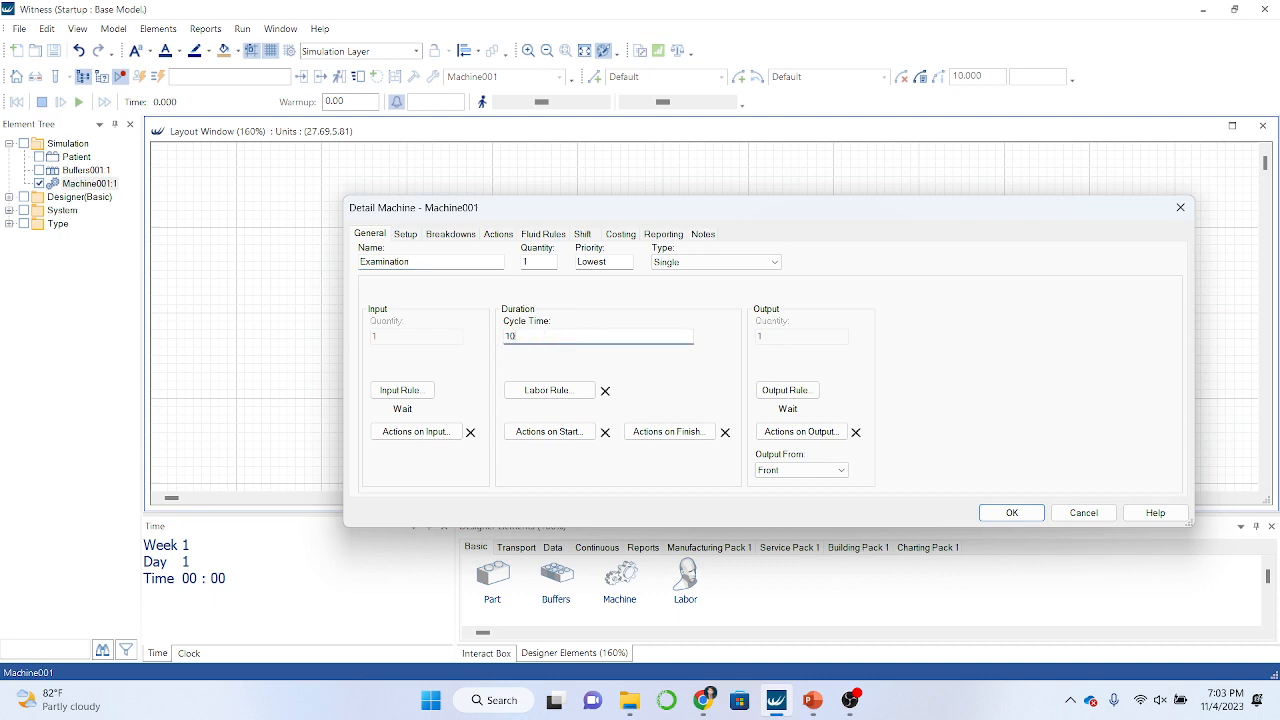
pyautogui.click(1012, 512)
pyautogui.click(632, 420)
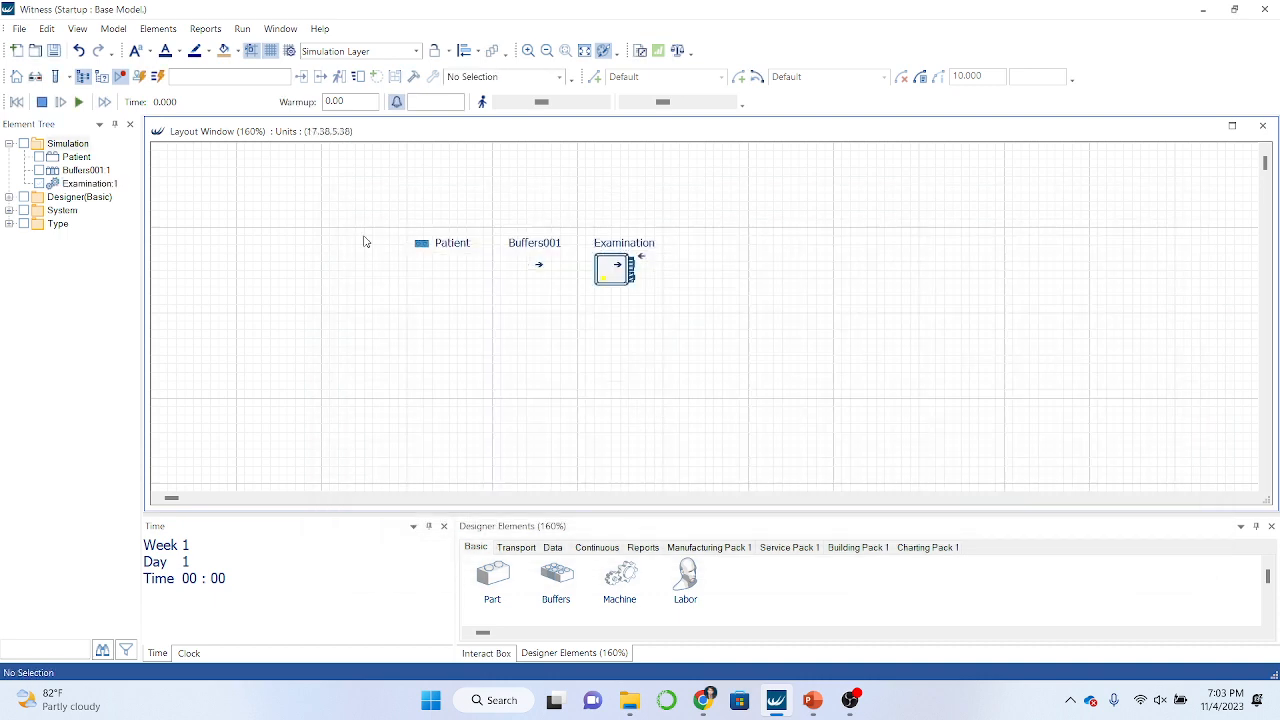
# Move the Patient part above the row of the buffer and machine, and check the Examination machine's details
pyautogui.moveTo(484, 274); pyautogui.dragTo(421, 188)
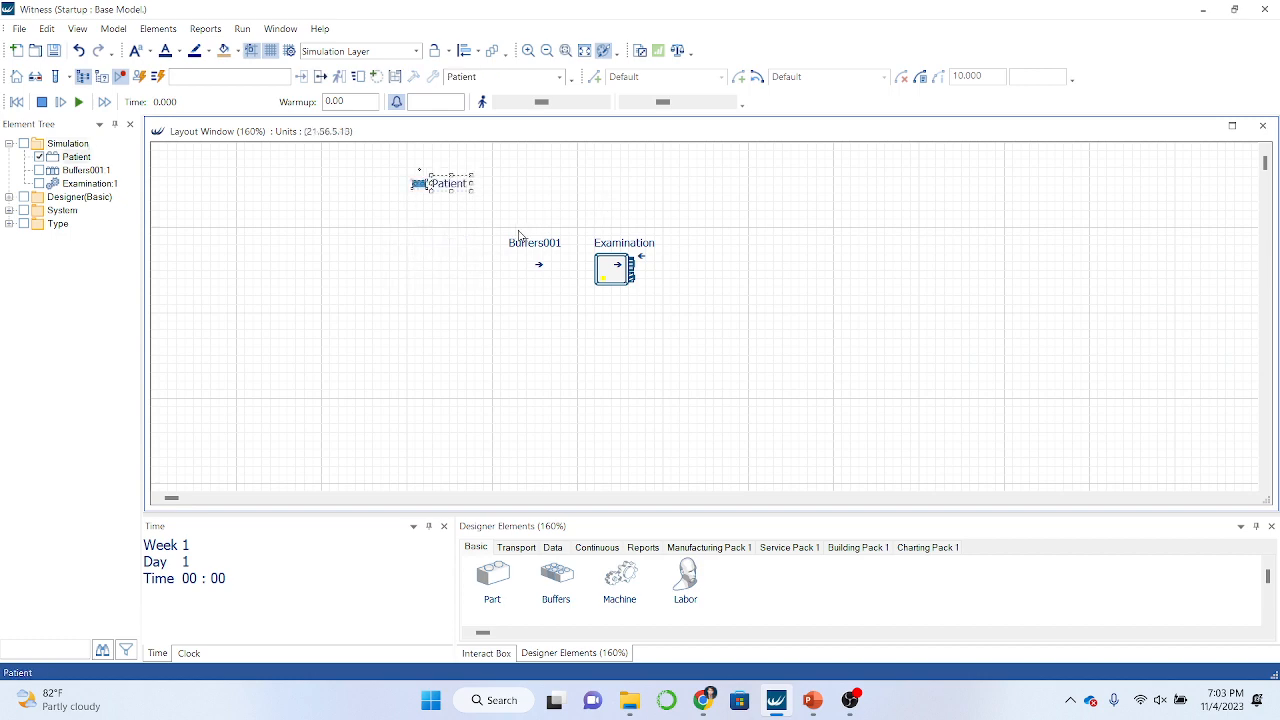
pyautogui.click(539, 265)
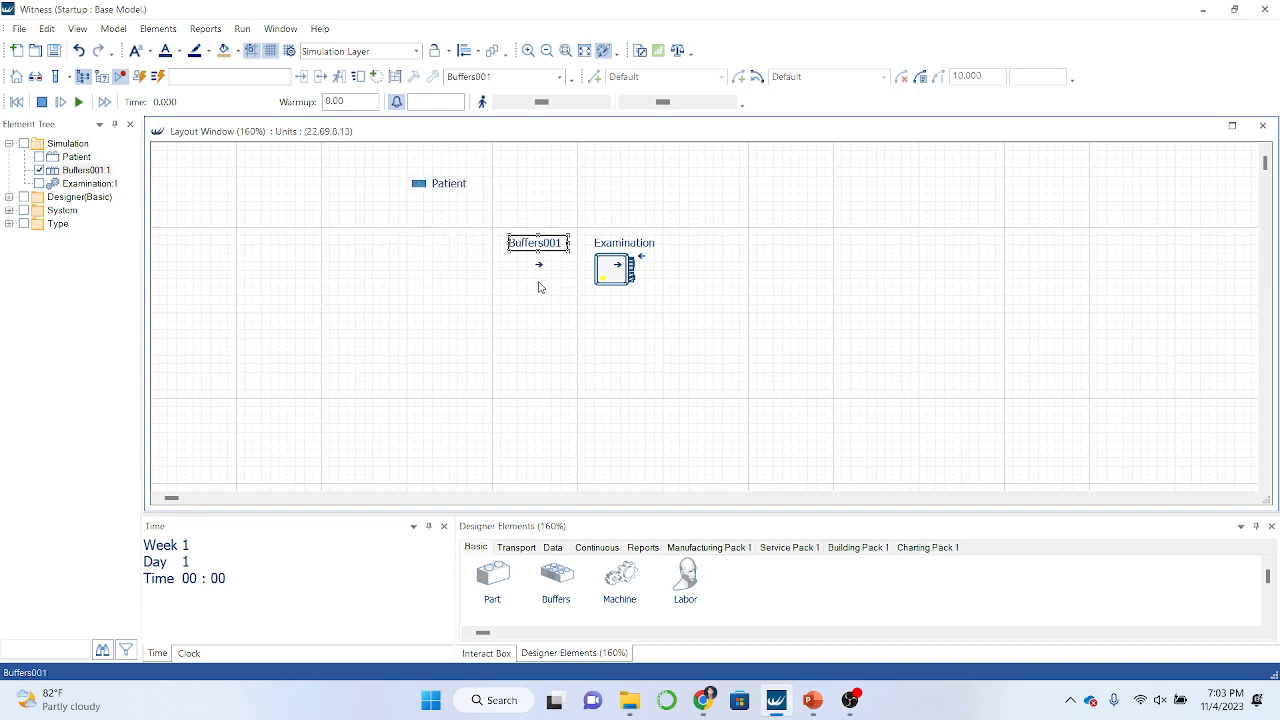
pyautogui.click(618, 266)
pyautogui.doubleClick(620, 267)
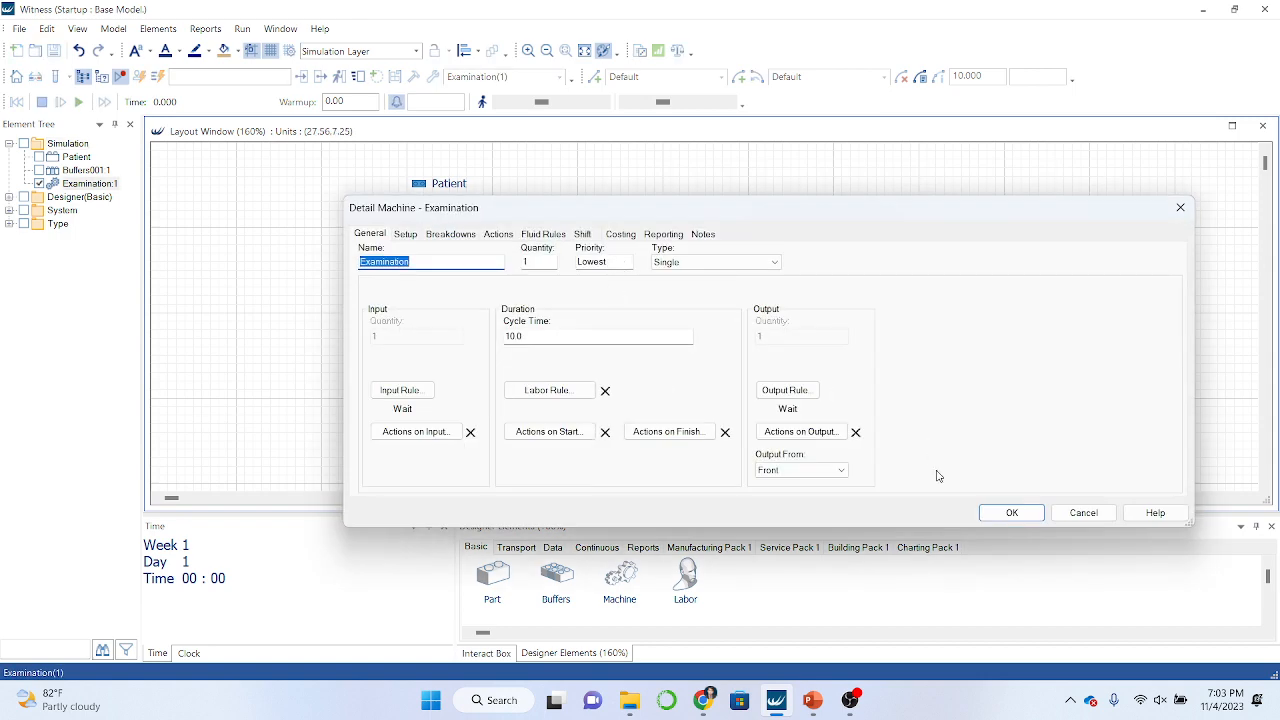
pyautogui.click(1005, 514)
# Set the Patient part's output rule to PUSH to the buffer Buffers001
pyautogui.click(420, 185)
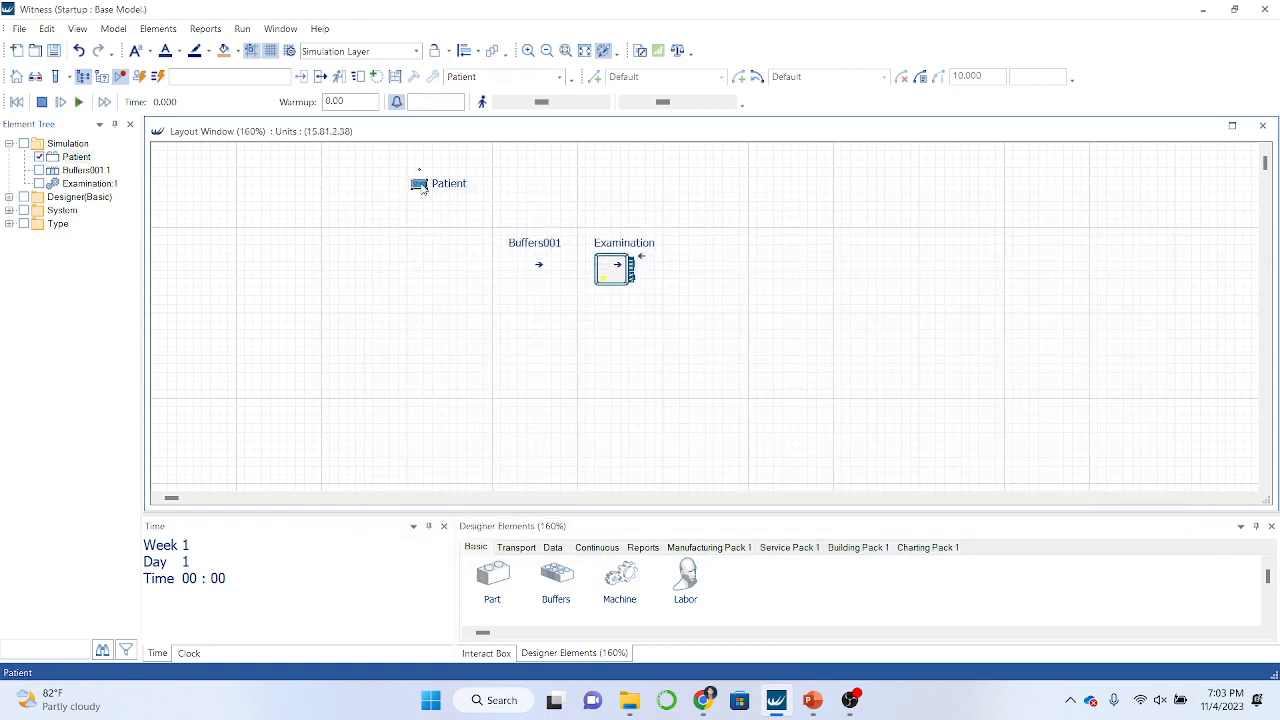
pyautogui.click(322, 77)
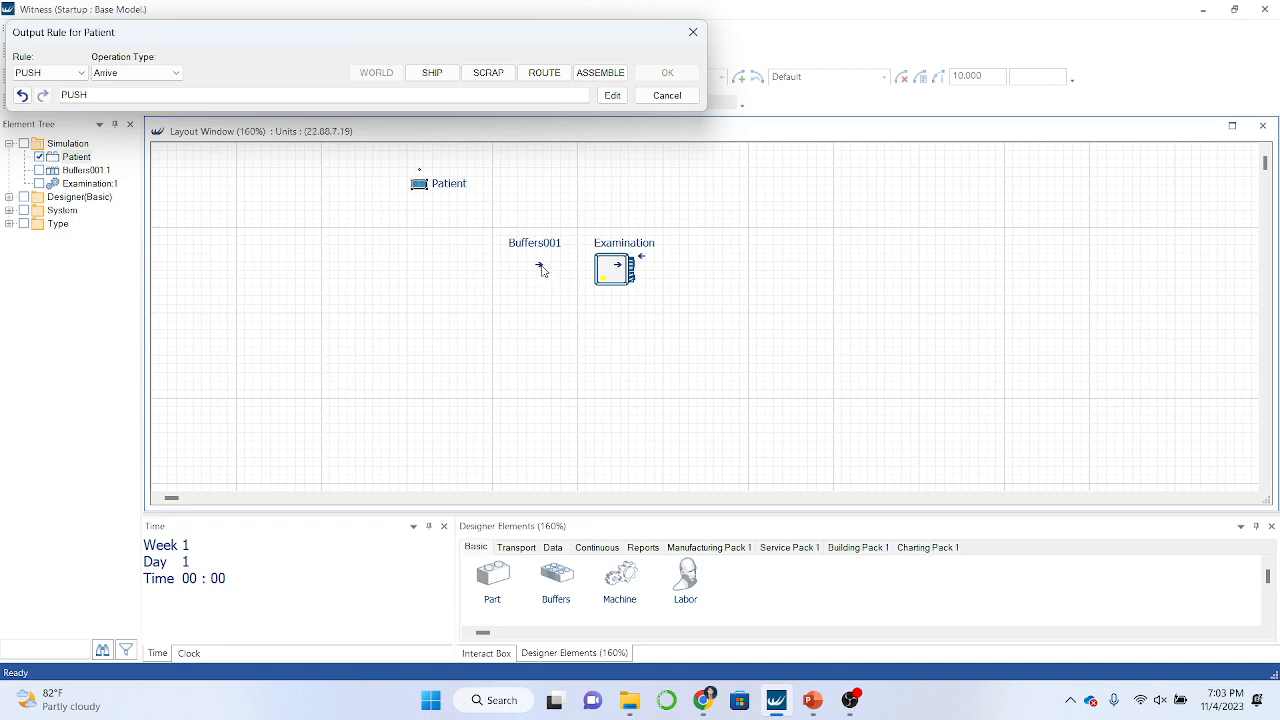
pyautogui.click(542, 268)
pyautogui.click(667, 73)
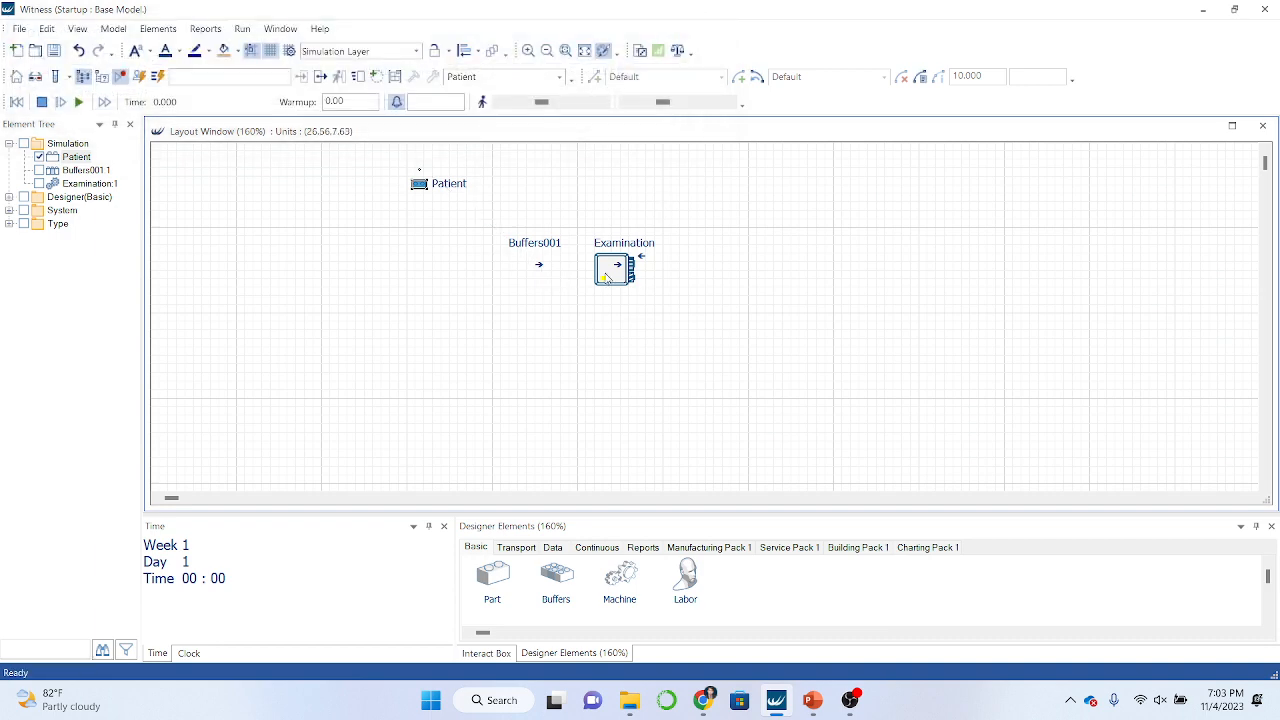
# Set the Examination machine's input rule to PULL from the buffer Buffers001
pyautogui.click(617, 270)
pyautogui.click(301, 77)
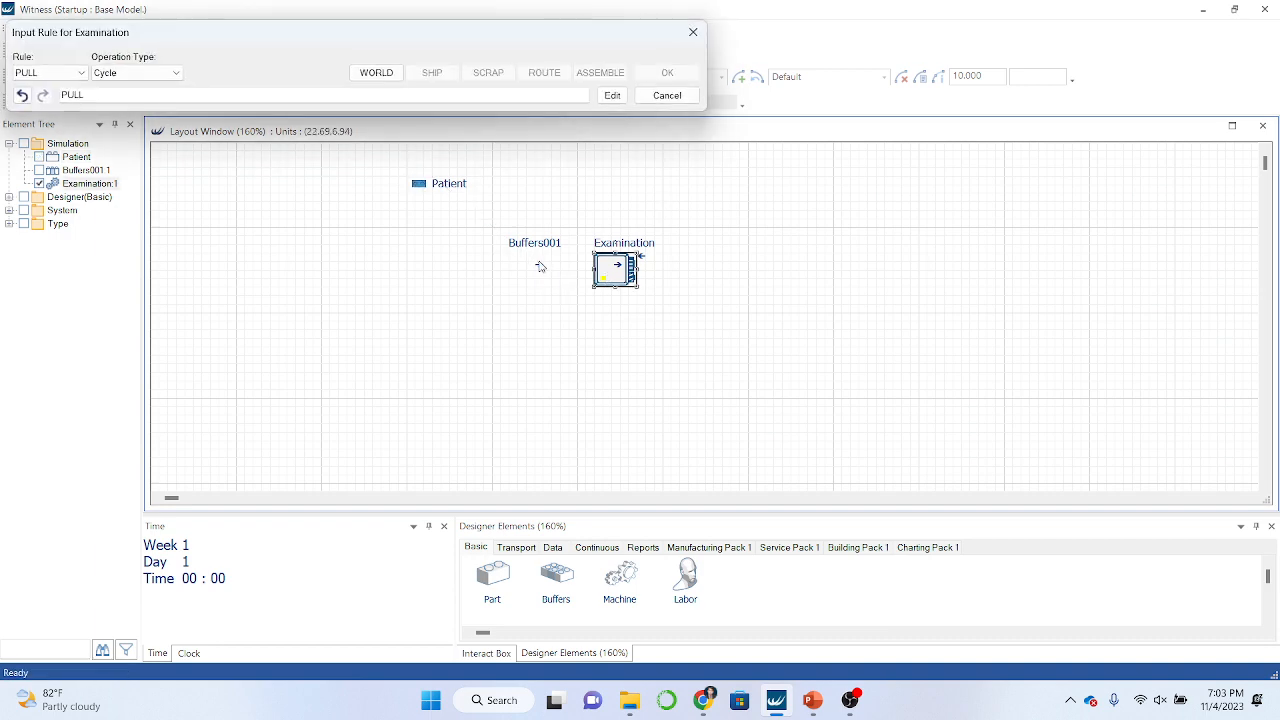
pyautogui.click(540, 266)
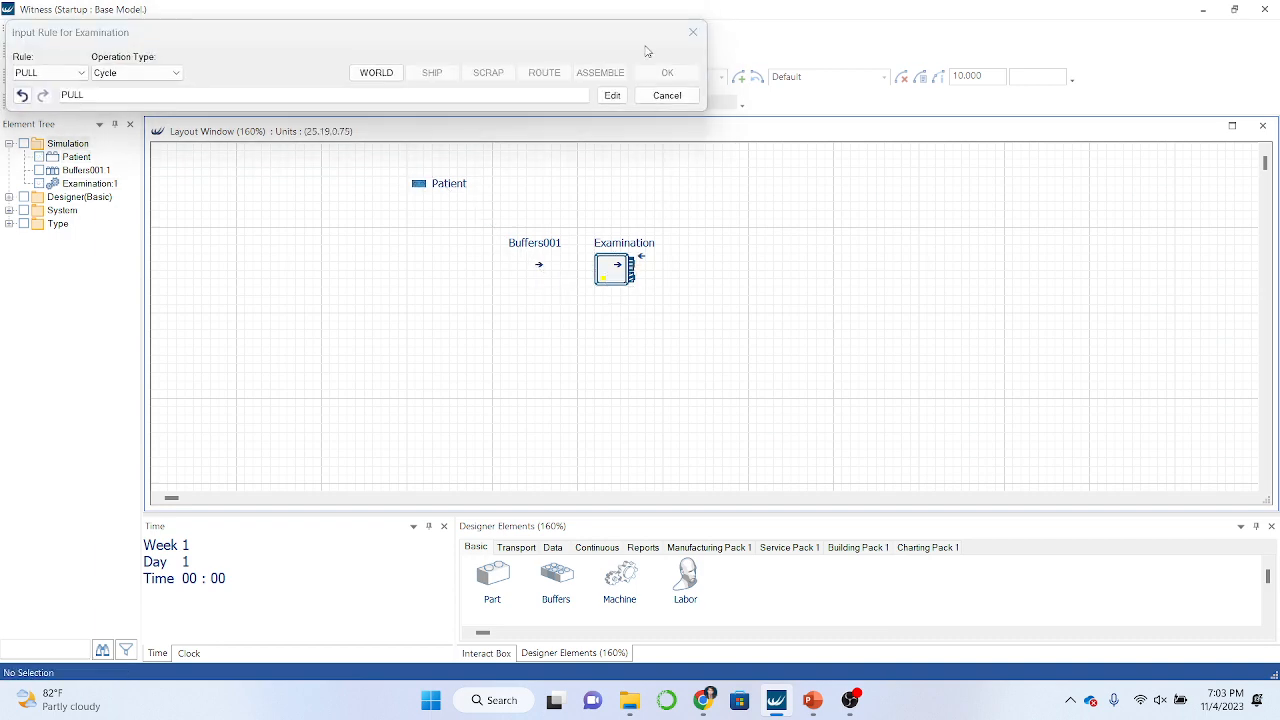
pyautogui.click(540, 268)
pyautogui.click(667, 73)
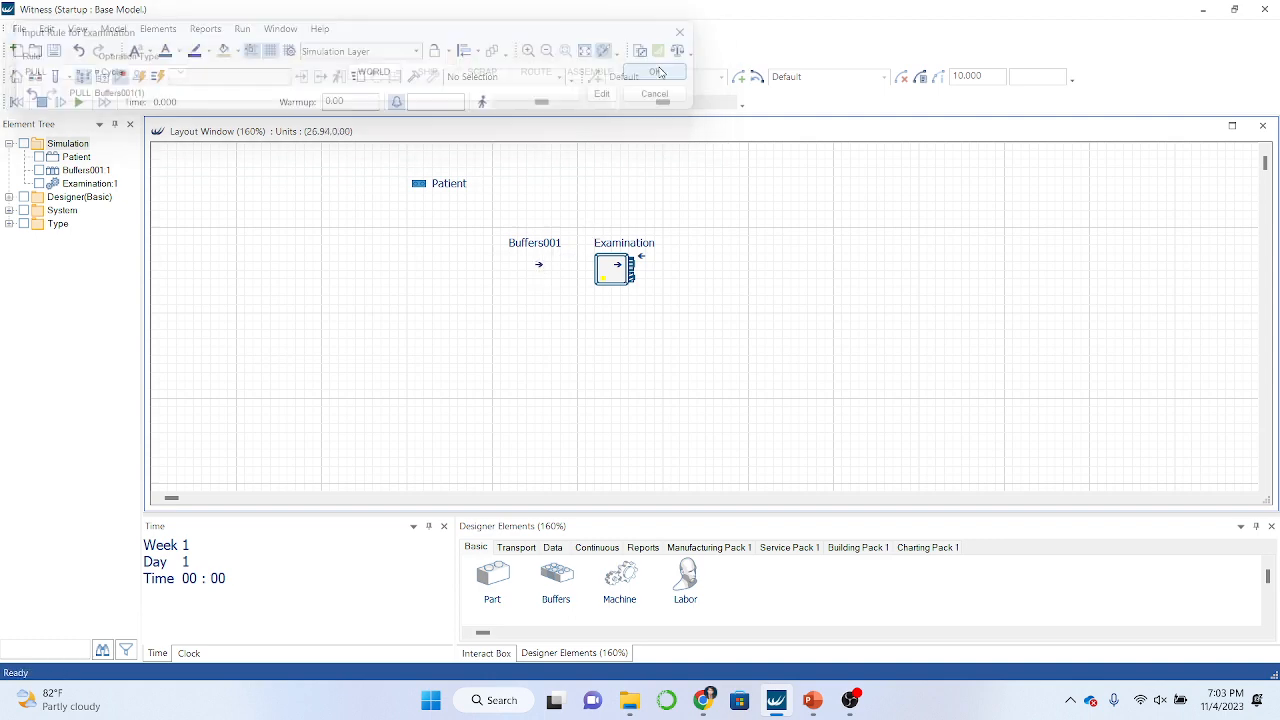
# Set the Examination machine's output rule to PUSH to SHIP
pyautogui.click(622, 282)
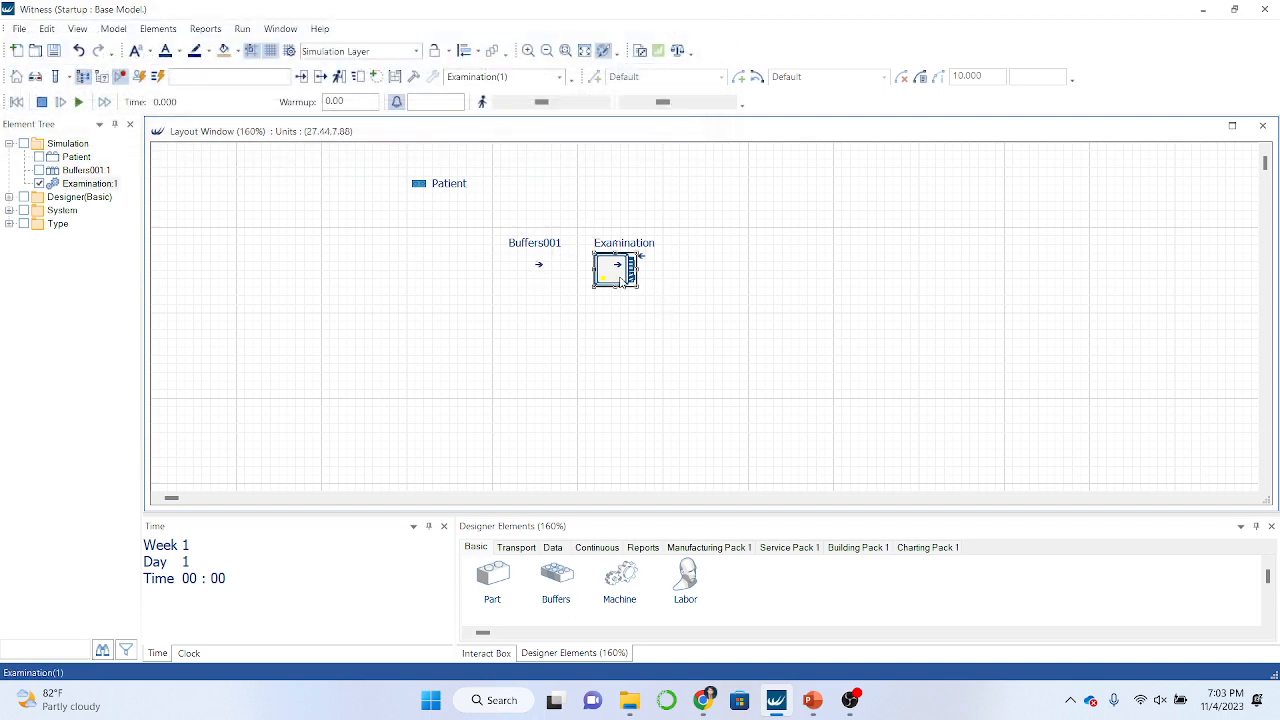
pyautogui.click(321, 77)
pyautogui.click(431, 76)
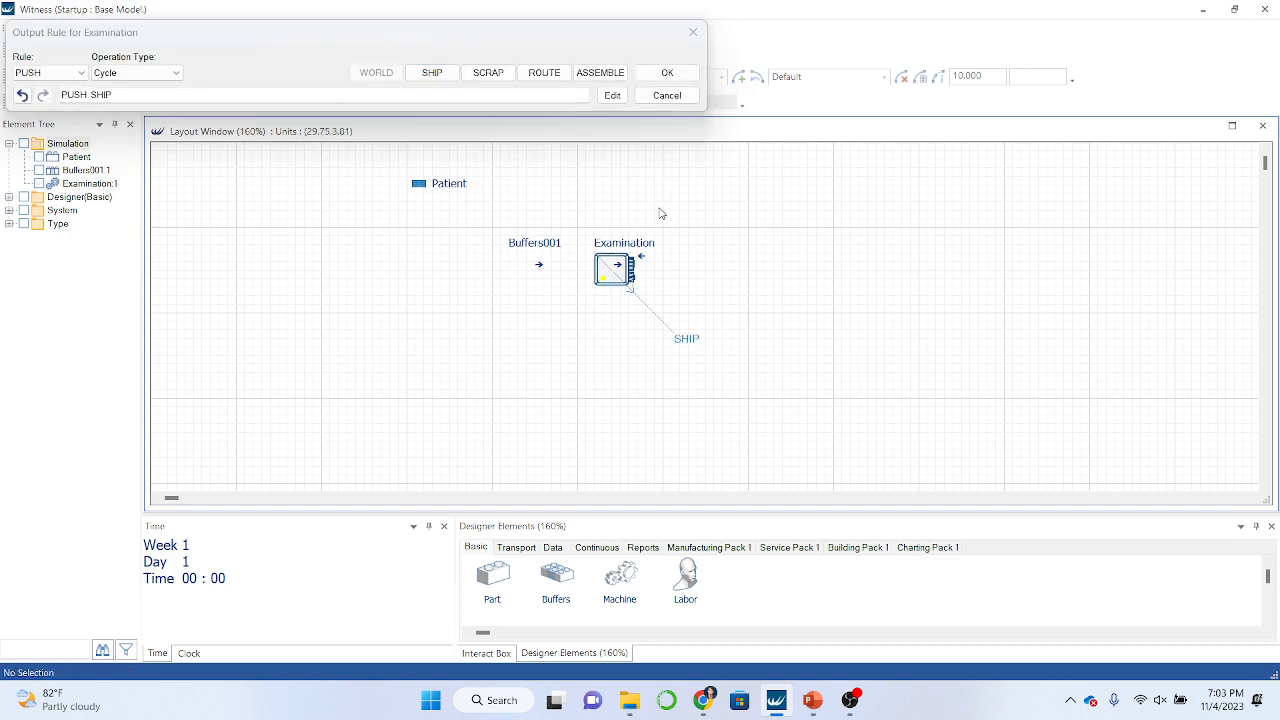
pyautogui.click(667, 73)
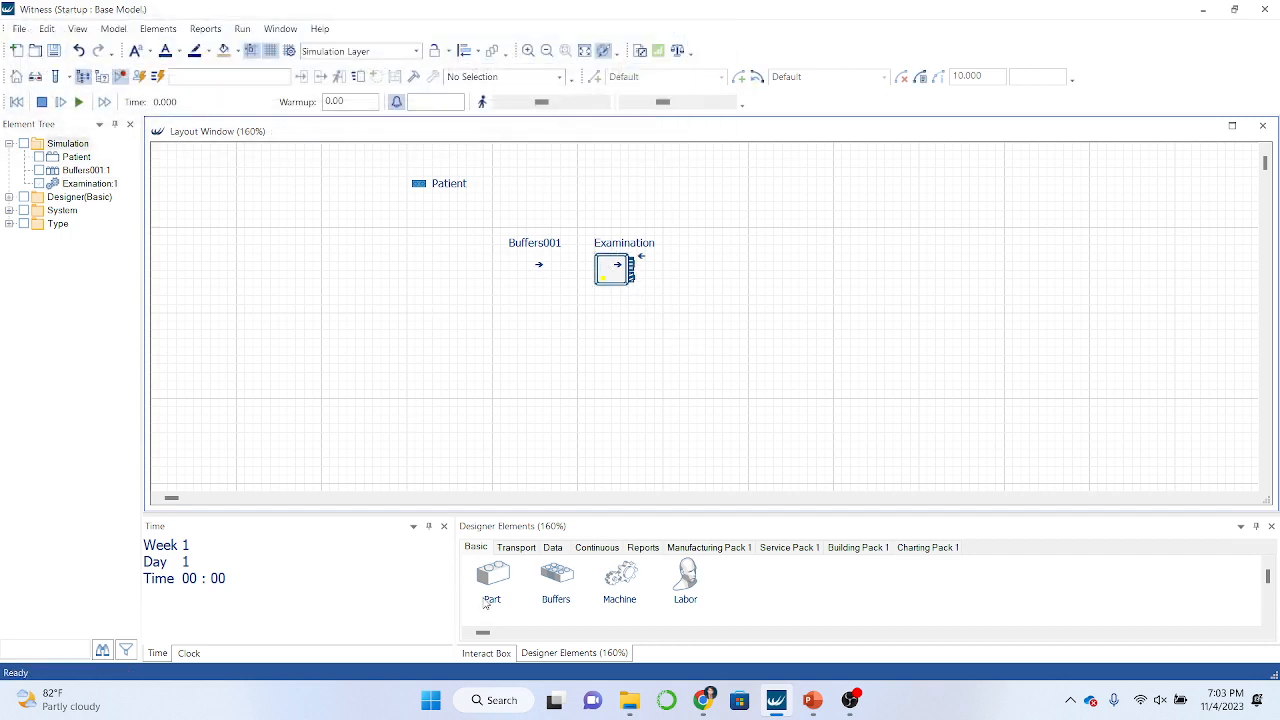
# Set the simulation's run-to time to 60 and run the model with display
pyautogui.click(428, 104)
pyautogui.write('60')
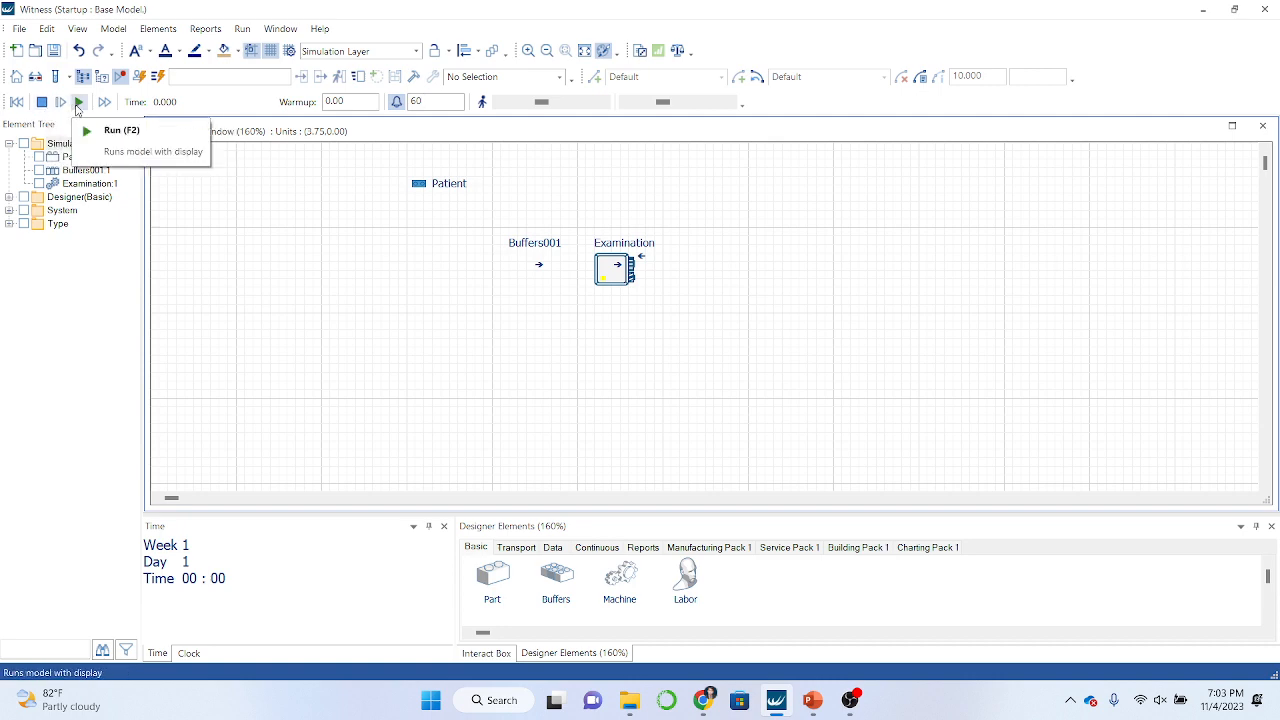
pyautogui.click(78, 102)
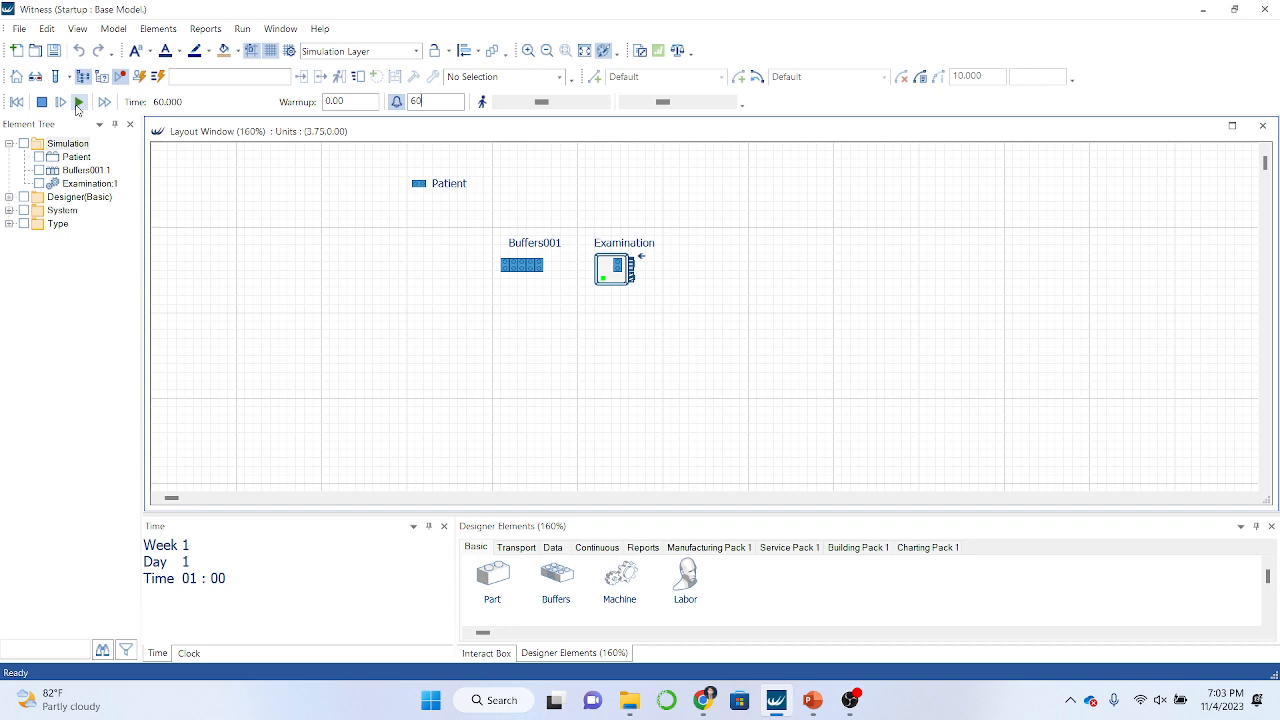
# Open the statistics report for all Simulation elements and examine the Patient part's figures with rows and columns swapped
pyautogui.click(24, 144)
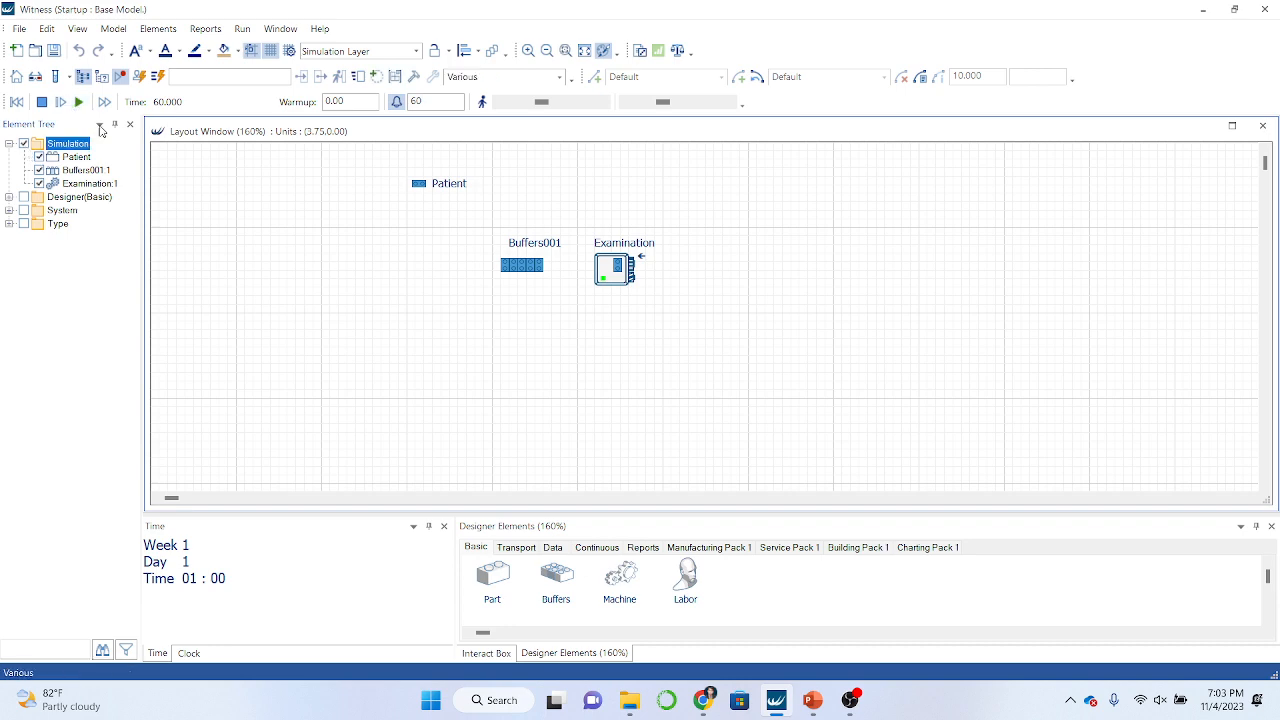
pyautogui.click(205, 28)
pyautogui.click(212, 51)
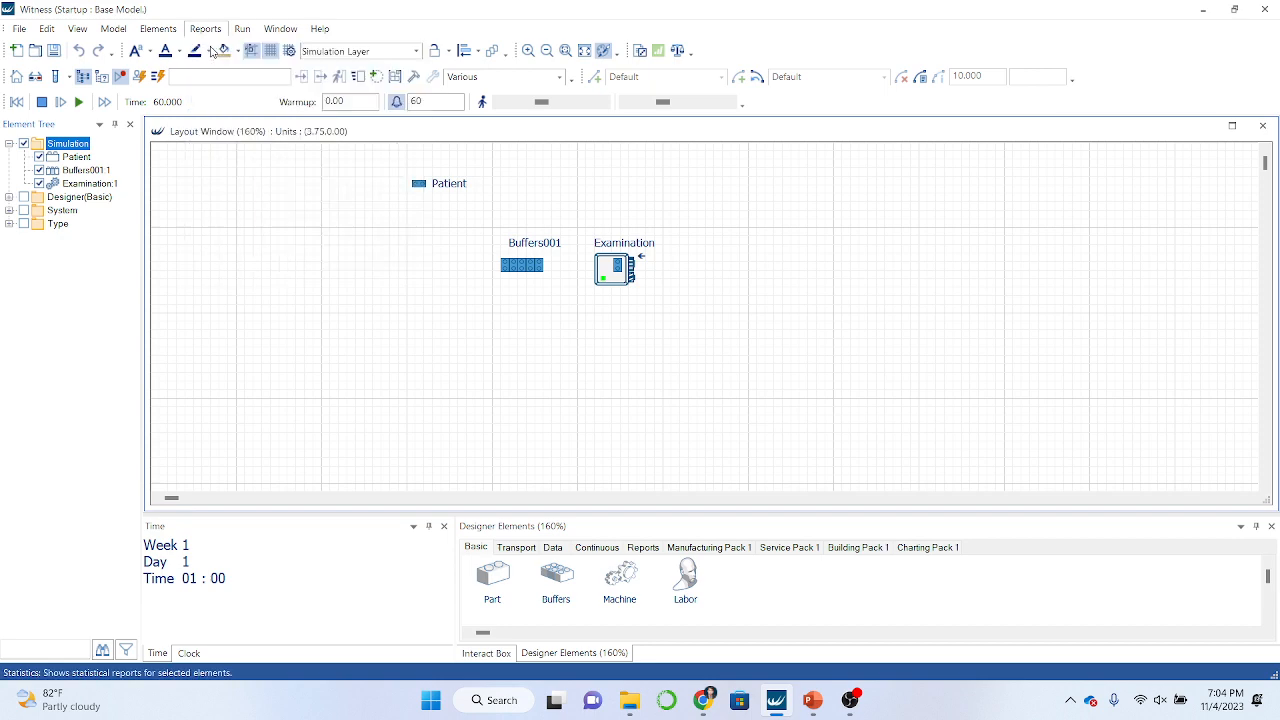
pyautogui.click(493, 335)
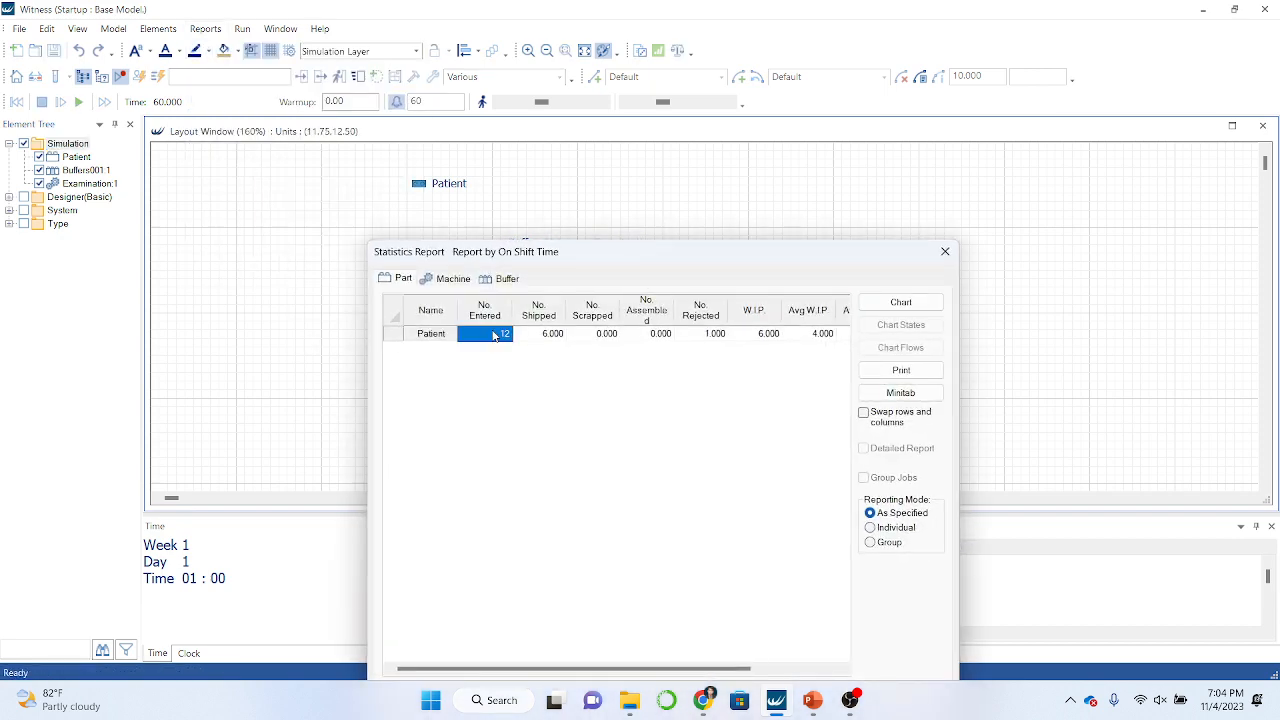
pyautogui.click(864, 412)
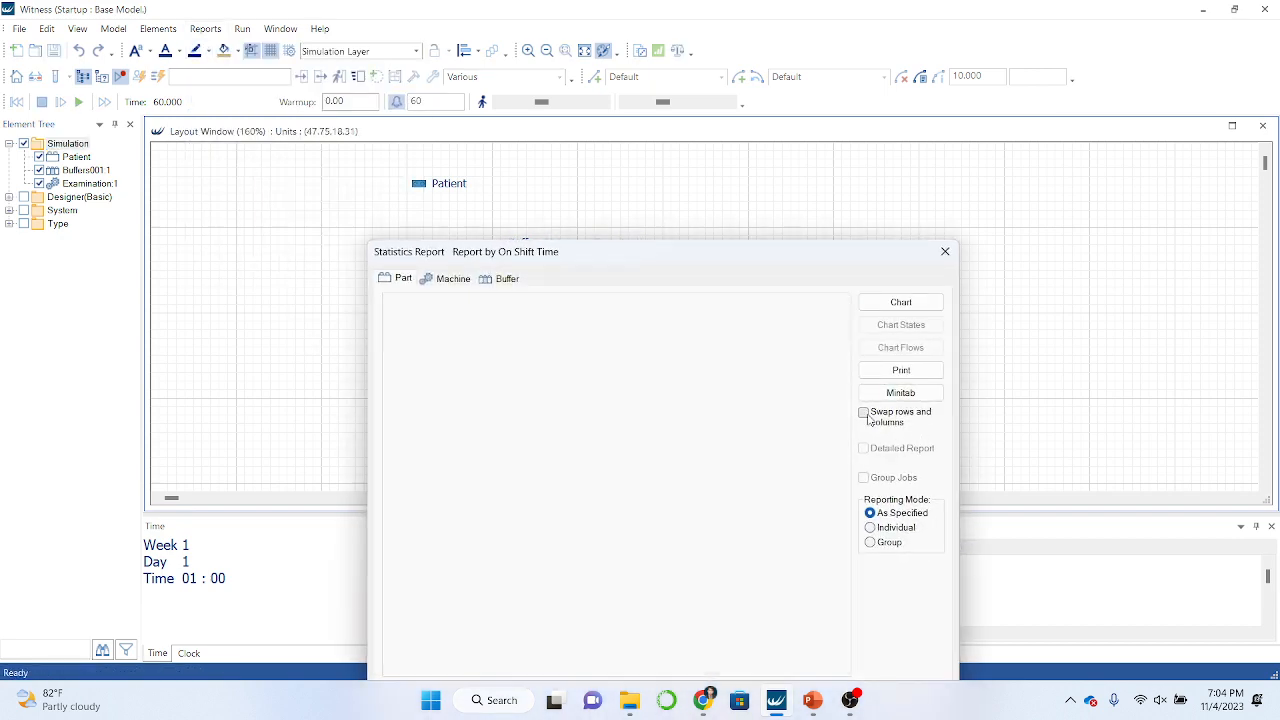
pyautogui.click(668, 352)
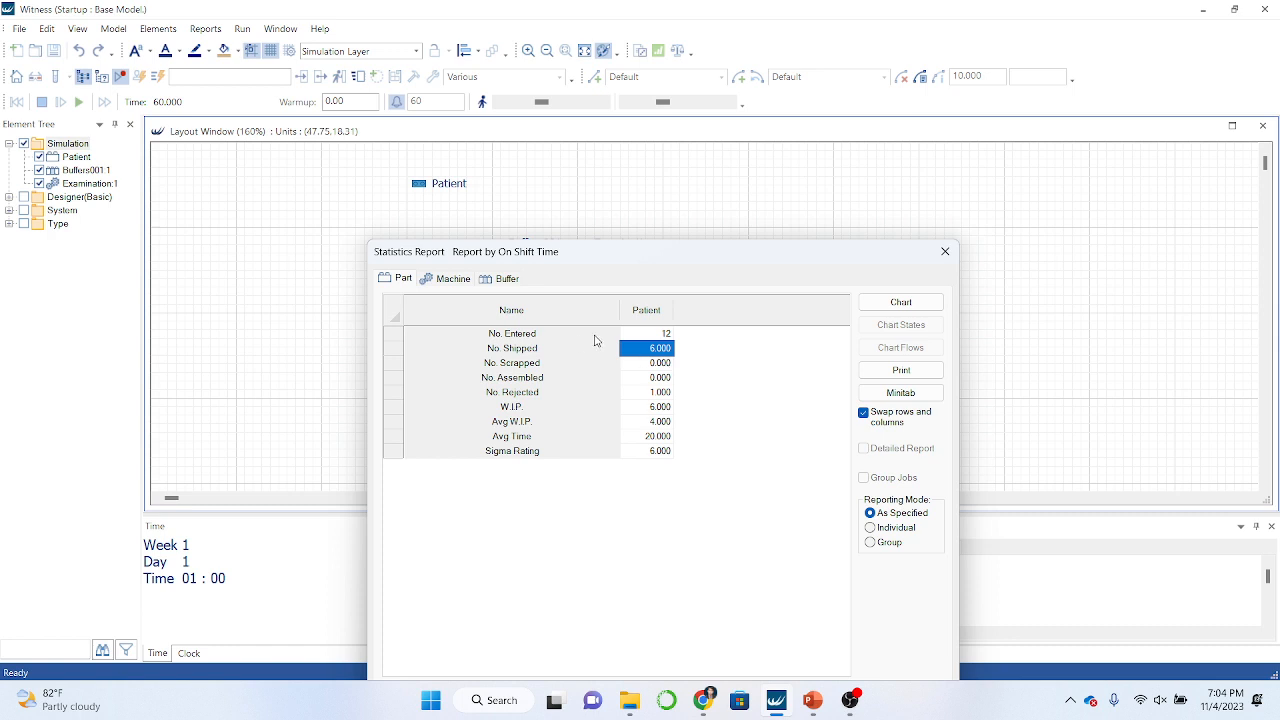
# Examine the Examination machine's and the buffer's statistics with rows and columns swapped, including the buffer's Total Out and Now In
pyautogui.click(441, 280)
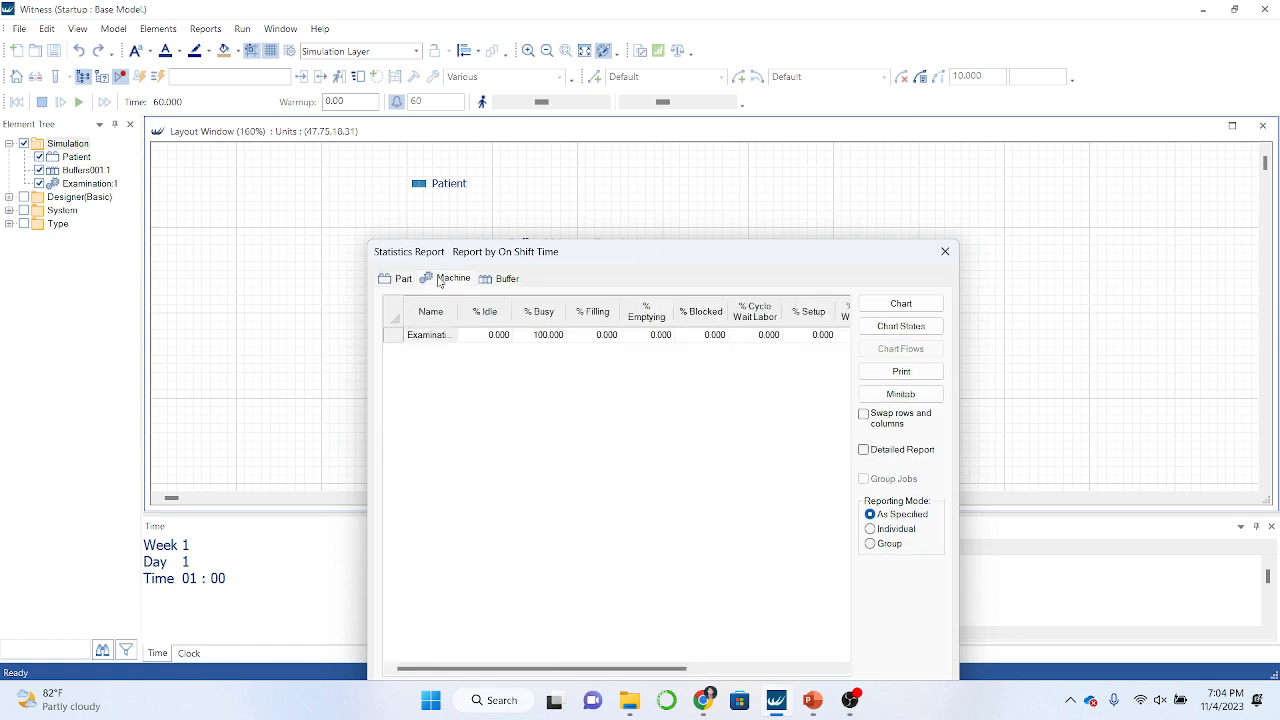
pyautogui.click(864, 416)
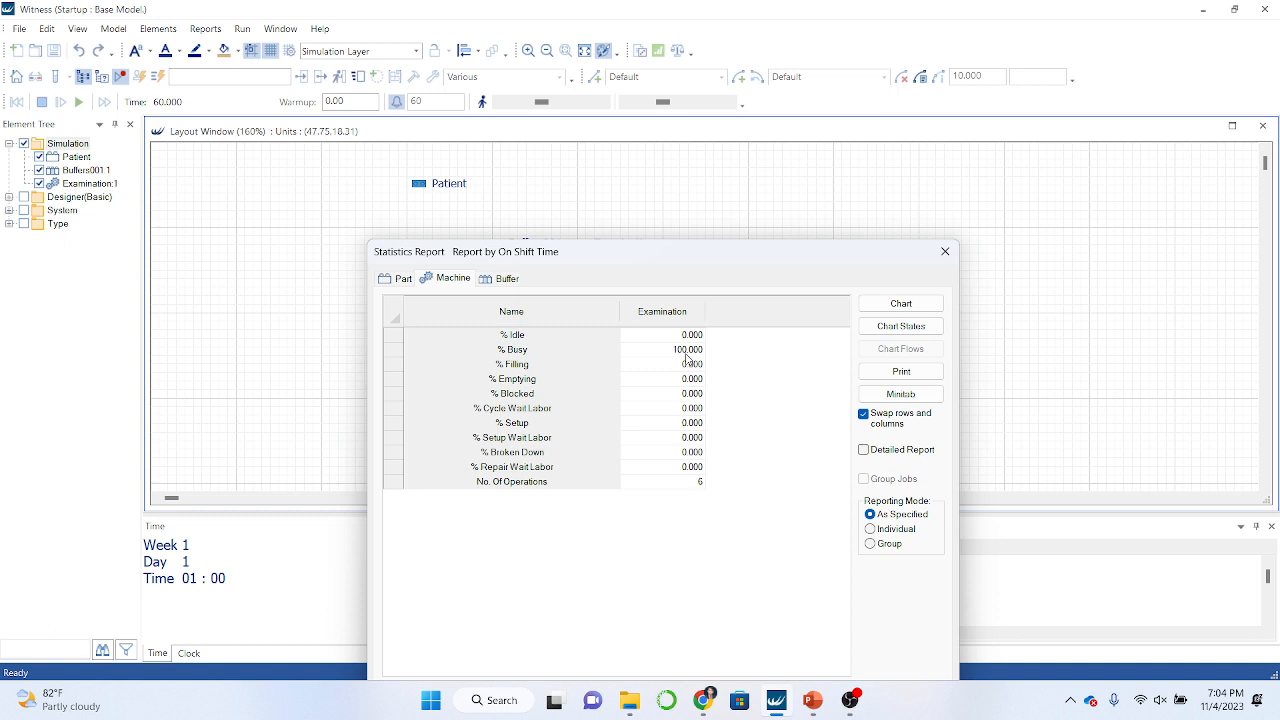
pyautogui.click(499, 282)
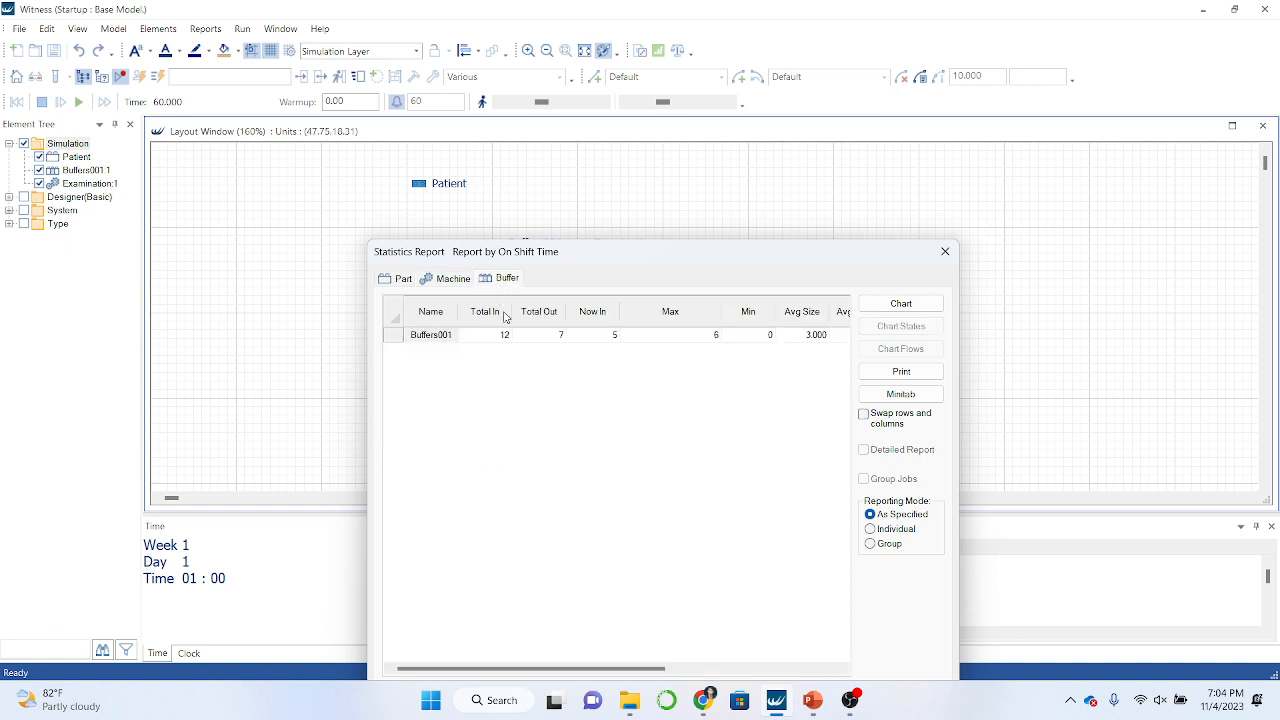
pyautogui.click(863, 414)
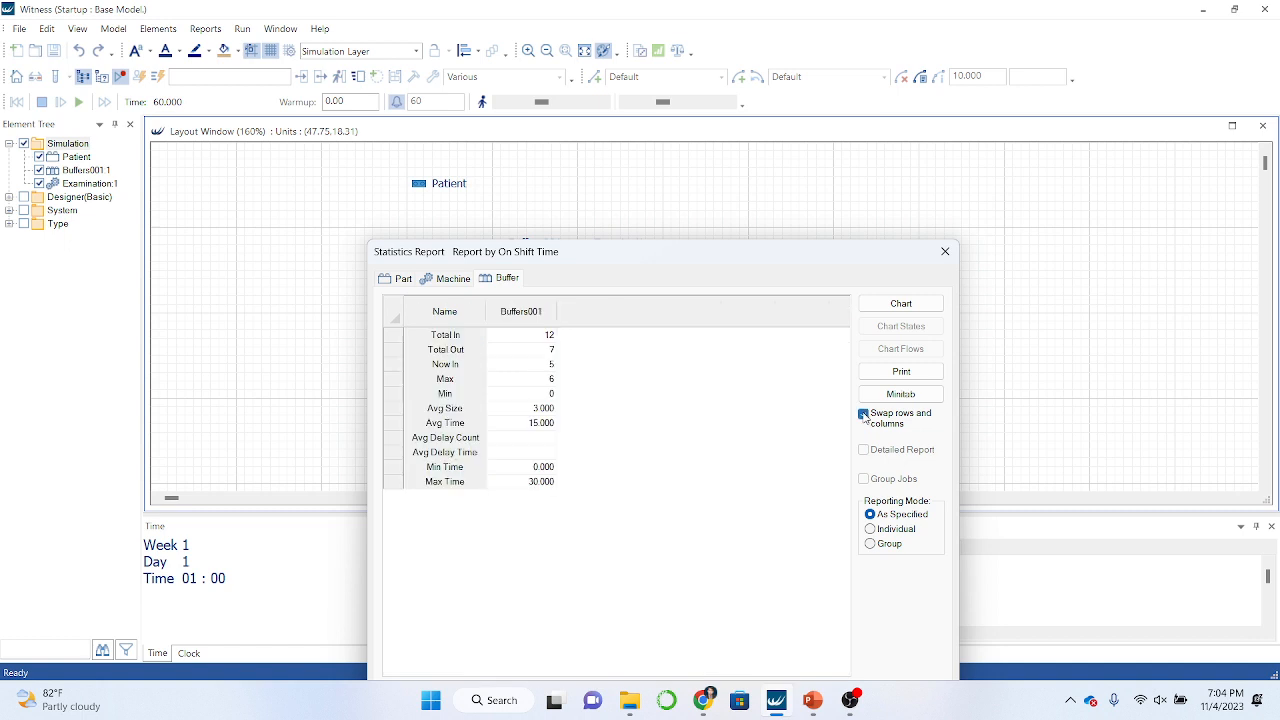
pyautogui.click(541, 352)
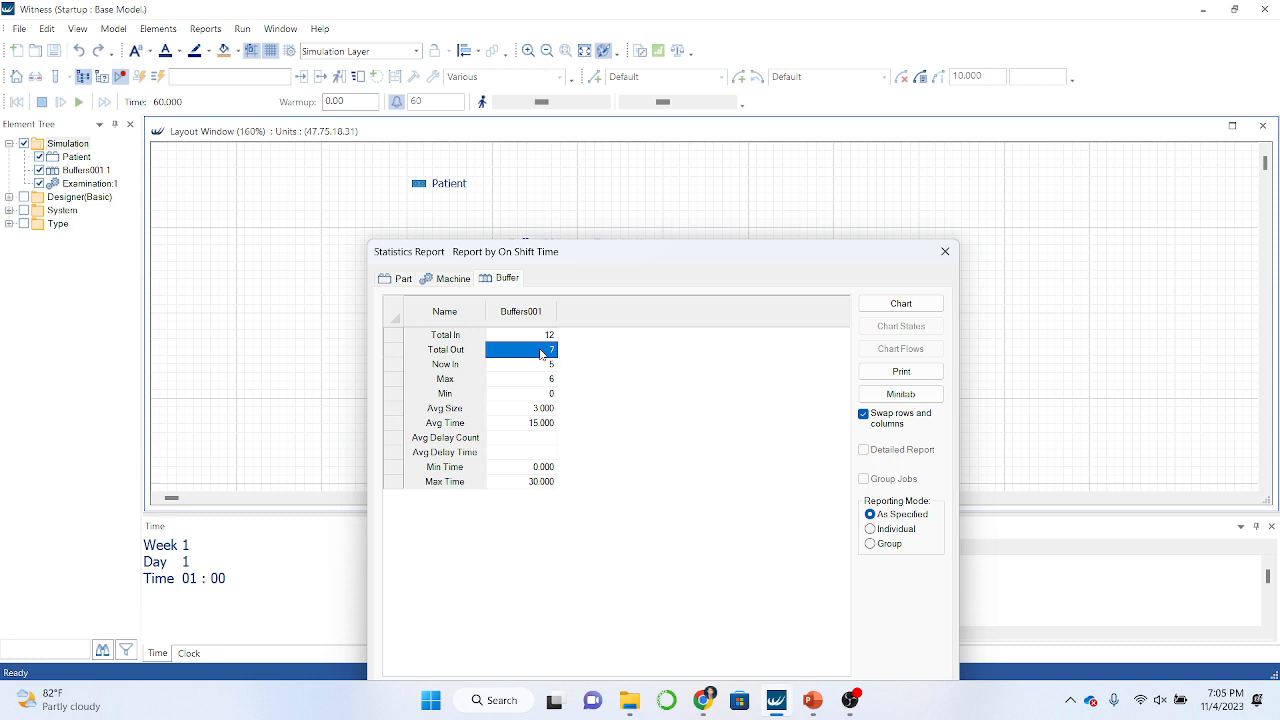
pyautogui.click(528, 369)
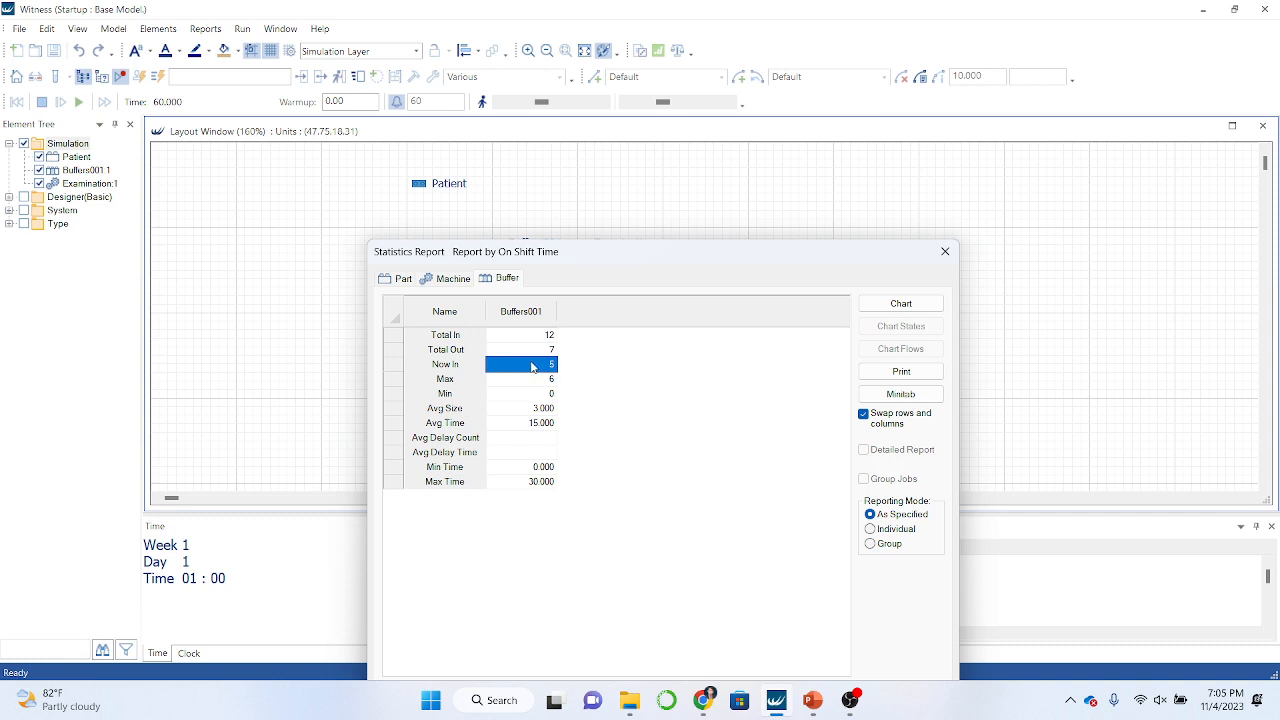
# Examine the buffer's Max, Avg Size and Avg Time figures in the statistics report
pyautogui.click(526, 383)
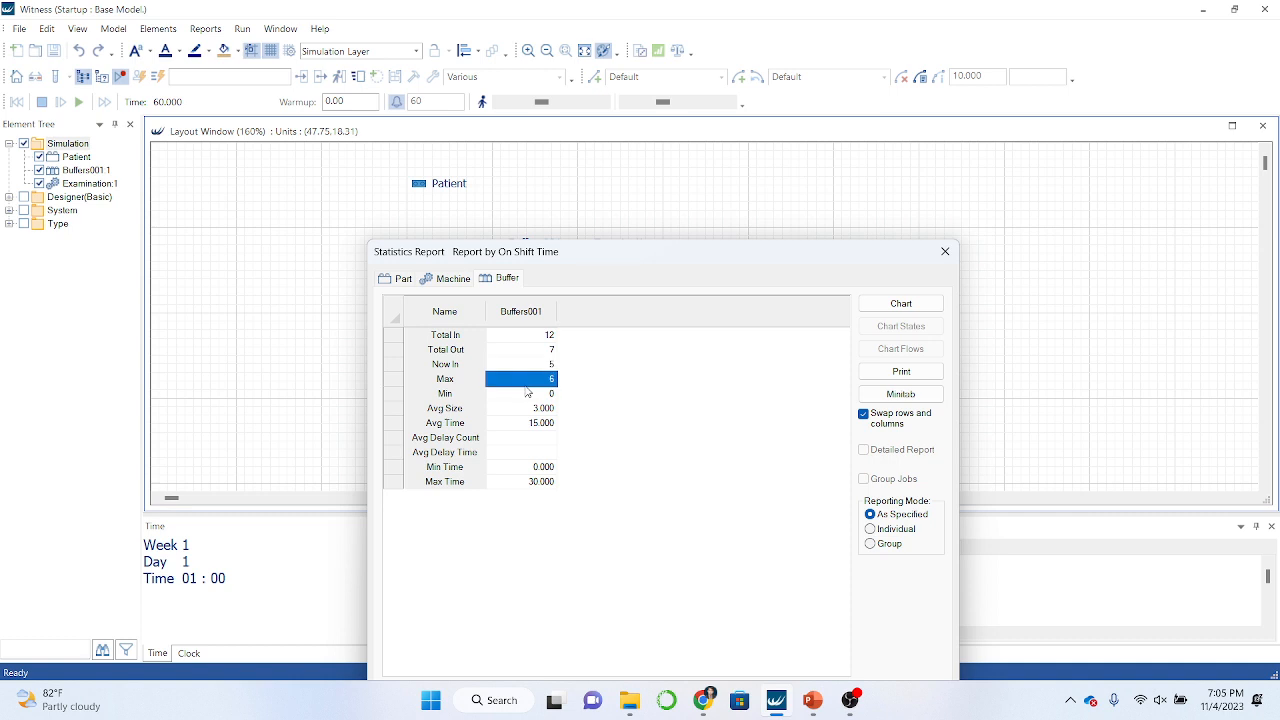
pyautogui.click(527, 410)
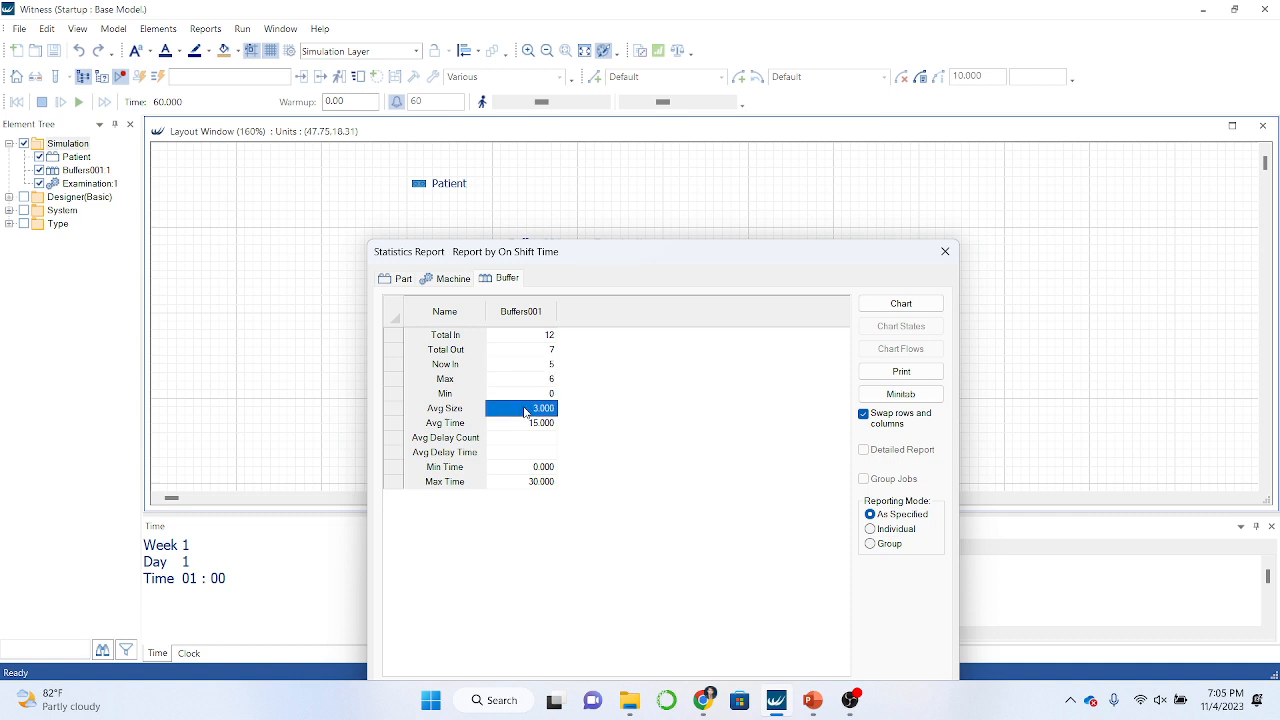
pyautogui.click(519, 425)
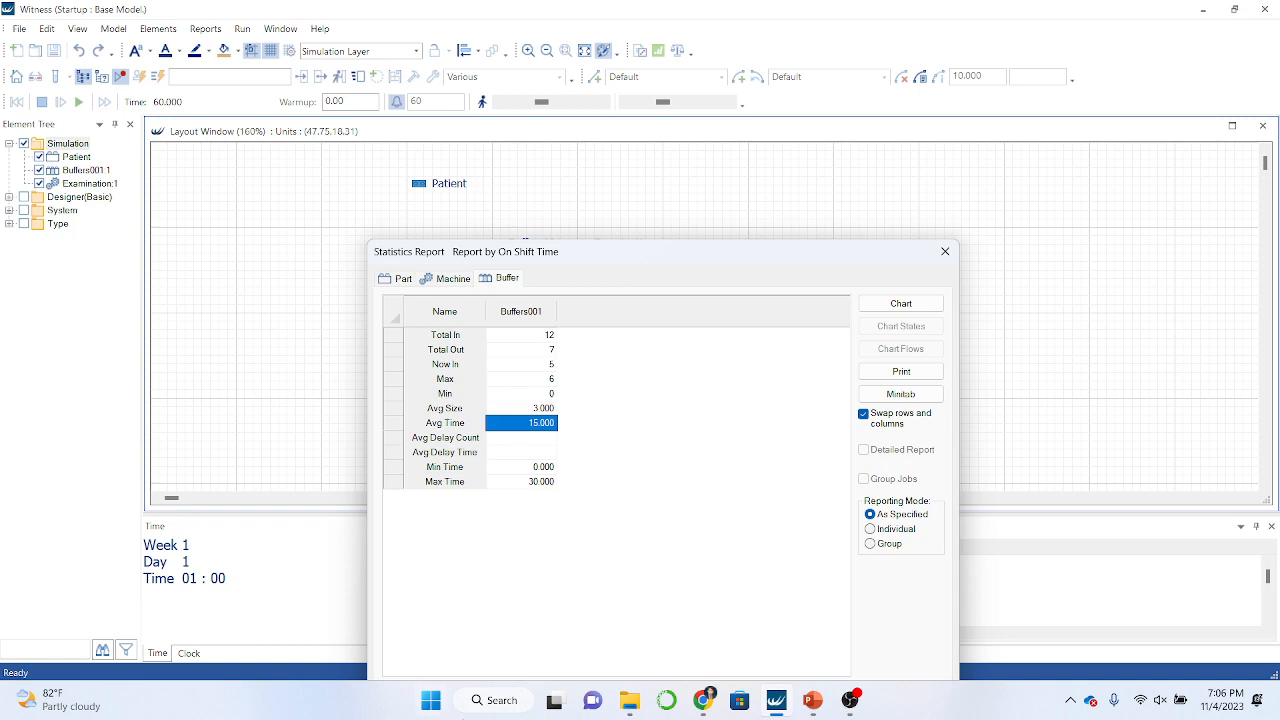
# Switch to Excel and create a blank workbook
pyautogui.click(489, 710)
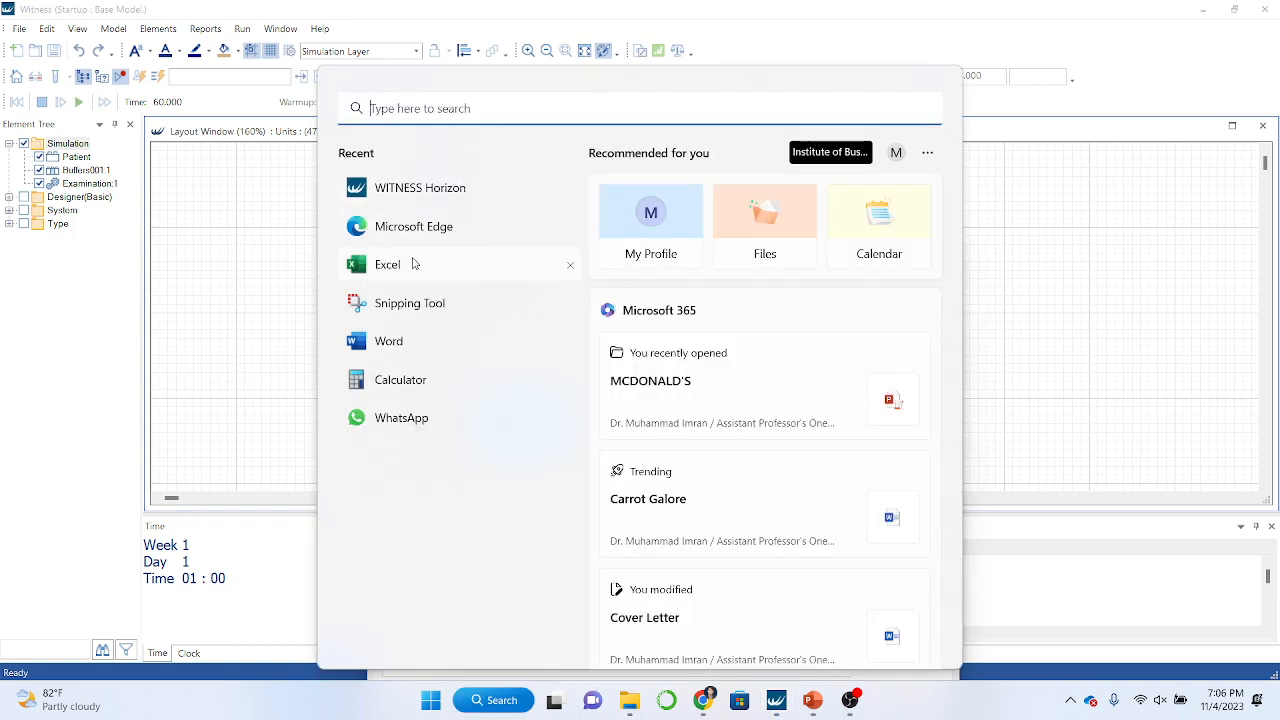
pyautogui.click(413, 263)
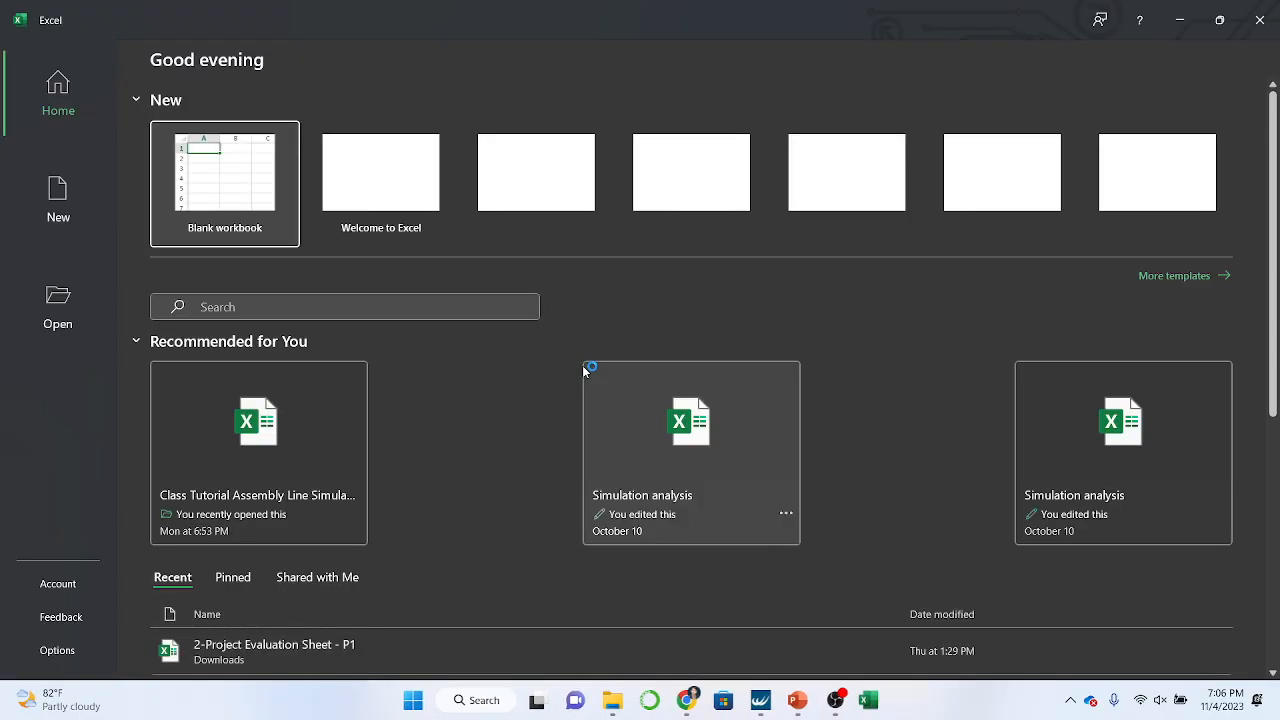
pyautogui.click(224, 200)
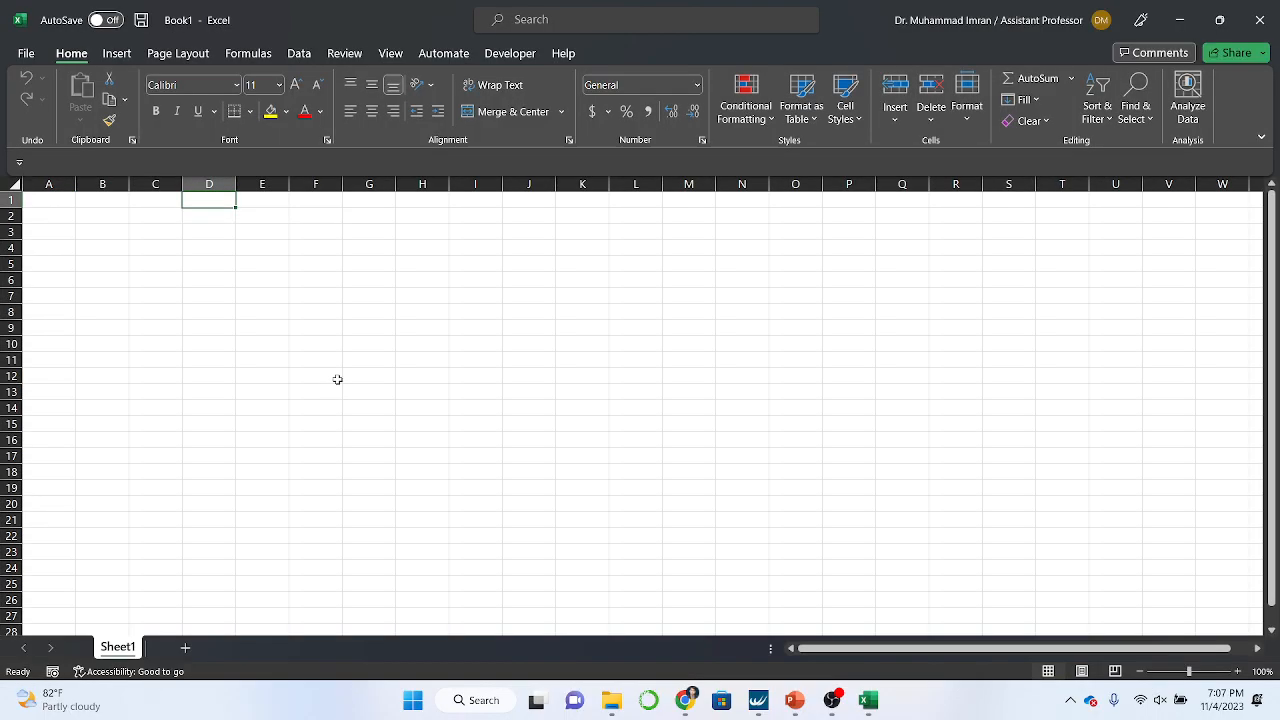
# Enter the heading Arrival Time in cell E4 and widen column E to fit it
pyautogui.click(260, 262)
pyautogui.click(255, 247)
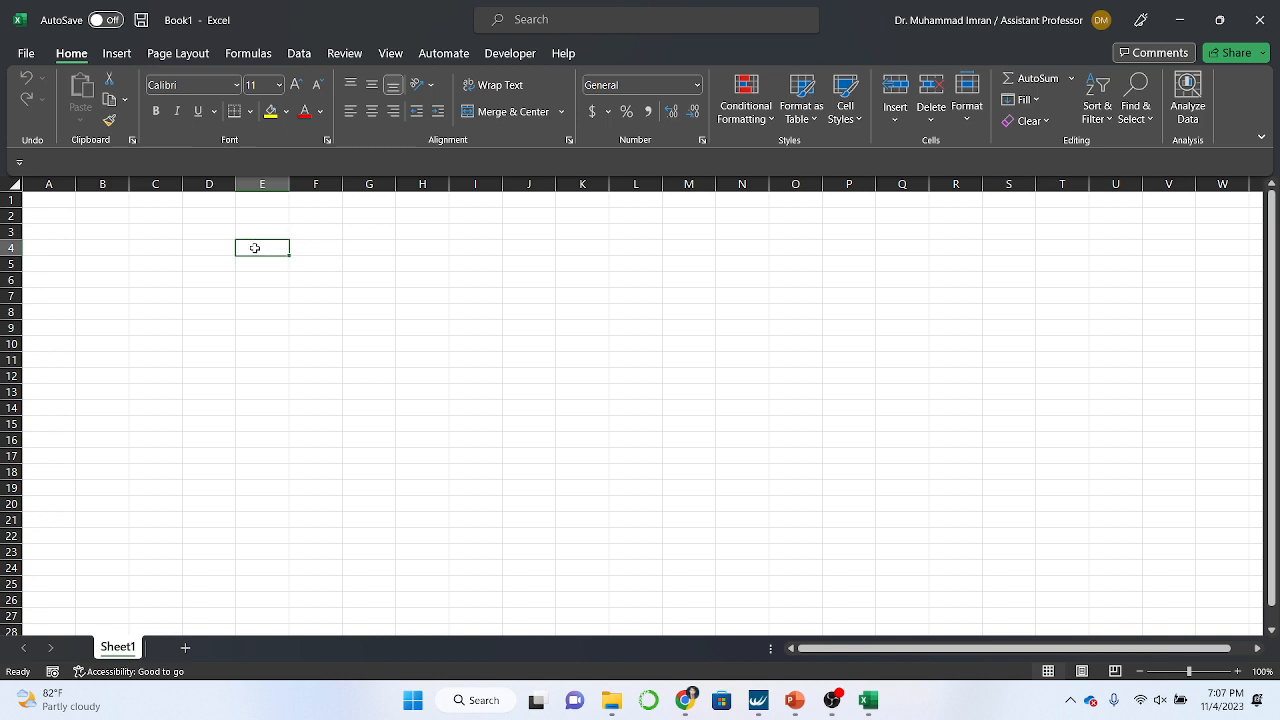
pyautogui.write('Arrival')
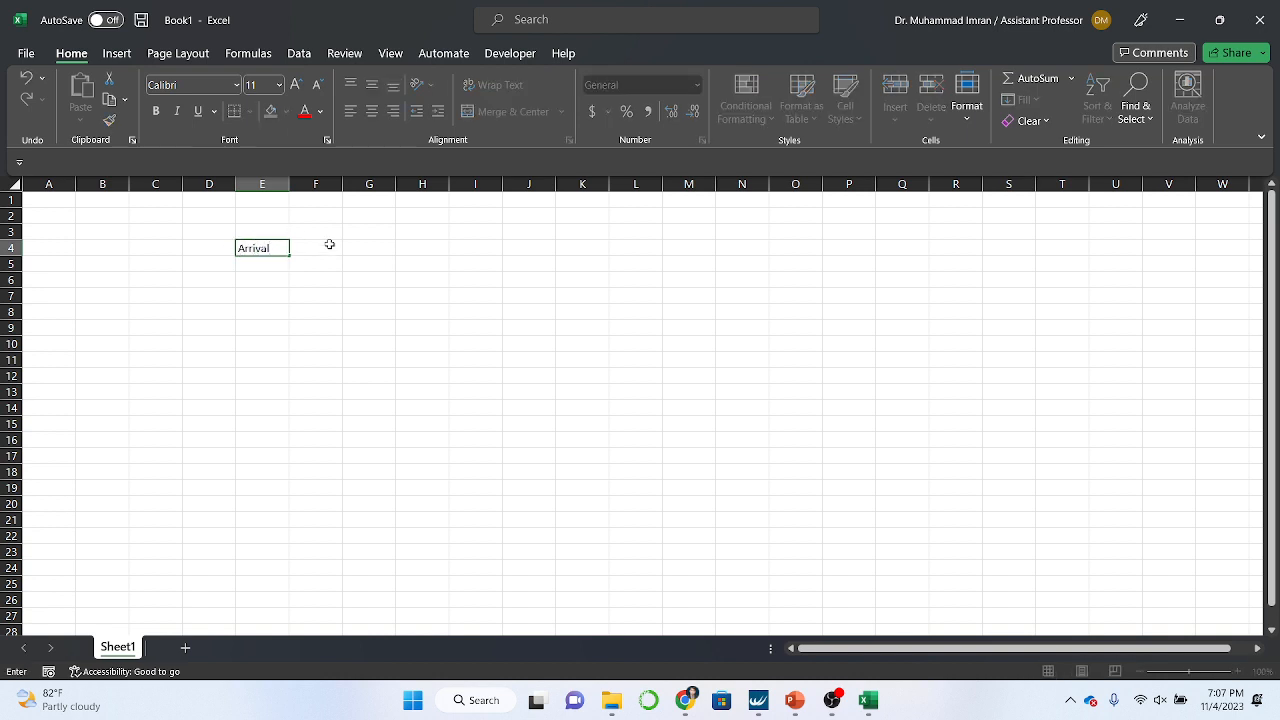
pyautogui.write(' Time')
pyautogui.click(310, 359)
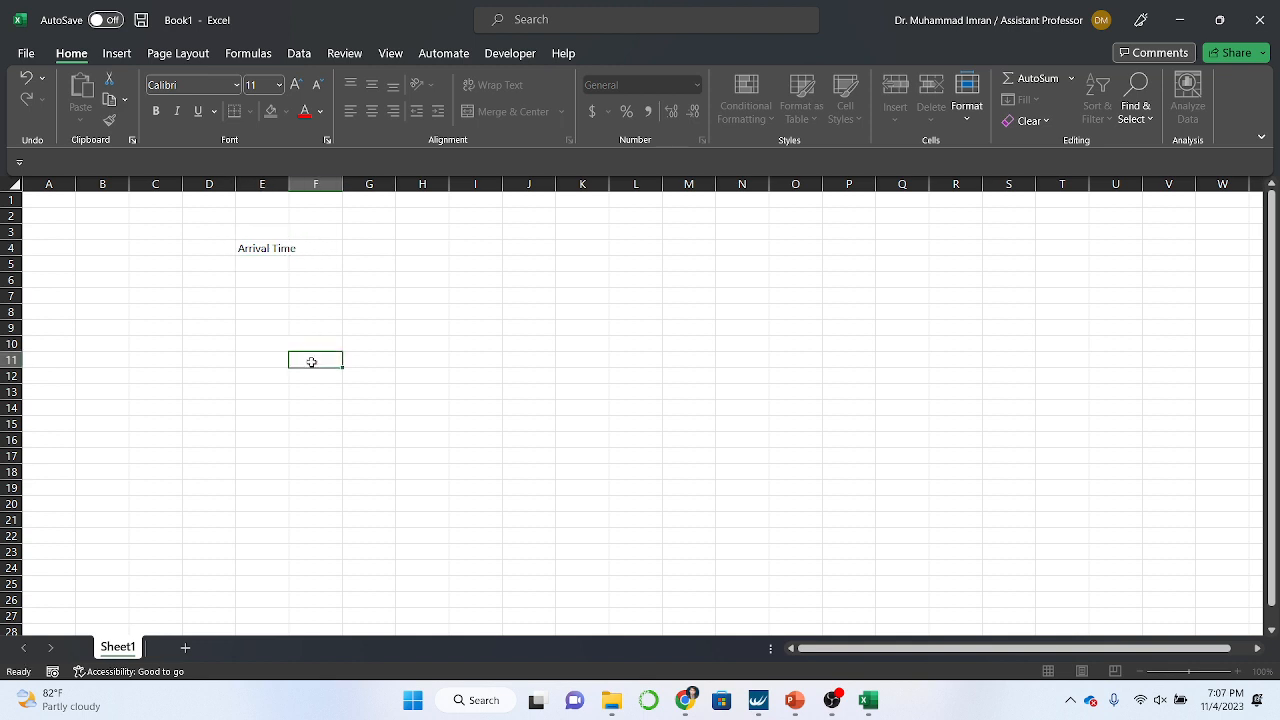
pyautogui.moveTo(286, 184); pyautogui.dragTo(305, 184)
# Add the headings Start, OpTime and End Time in cells F4, G4 and H4
pyautogui.click(341, 247)
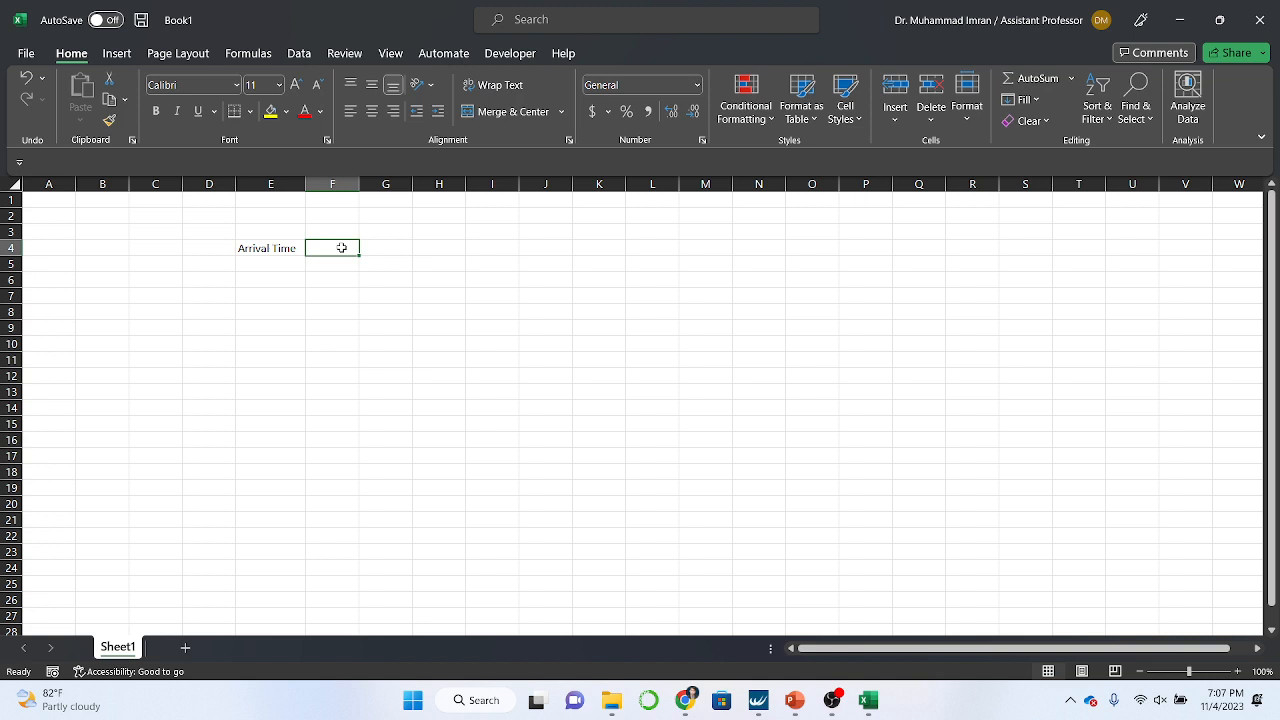
pyautogui.write('Start')
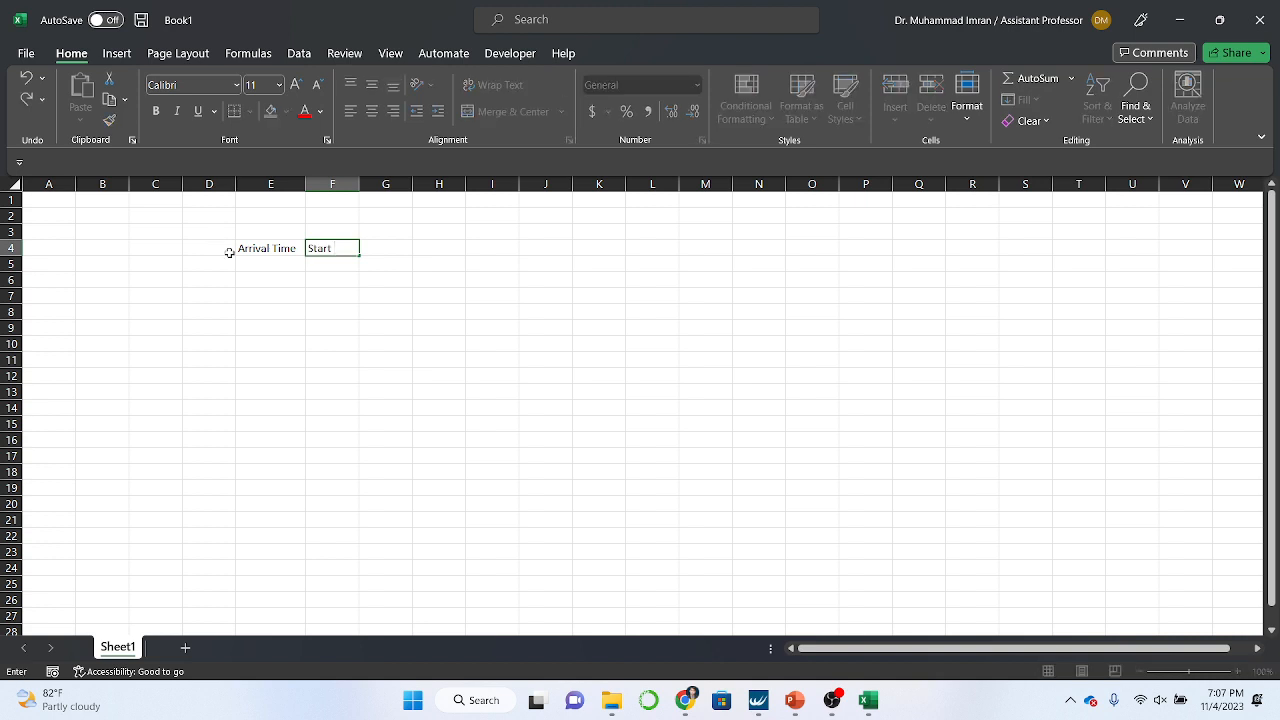
pyautogui.click(384, 251)
pyautogui.write('Op')
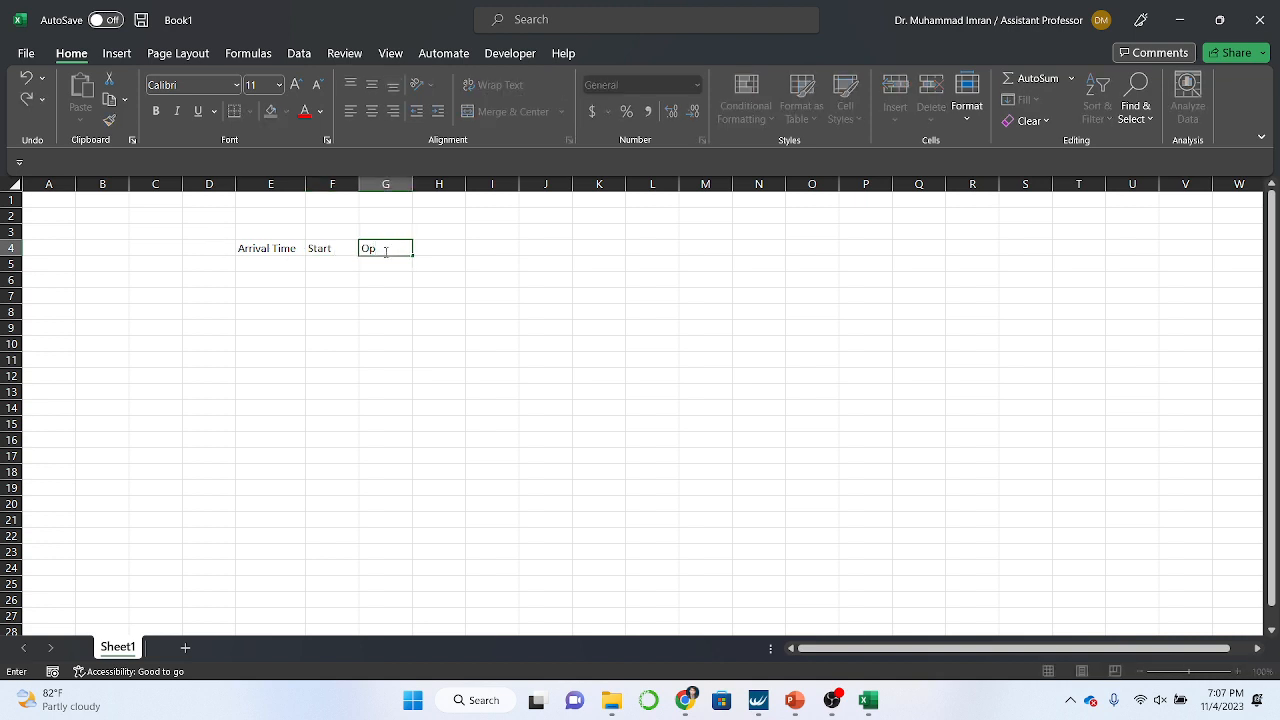
pyautogui.write('Time')
pyautogui.click(456, 251)
pyautogui.write('En')
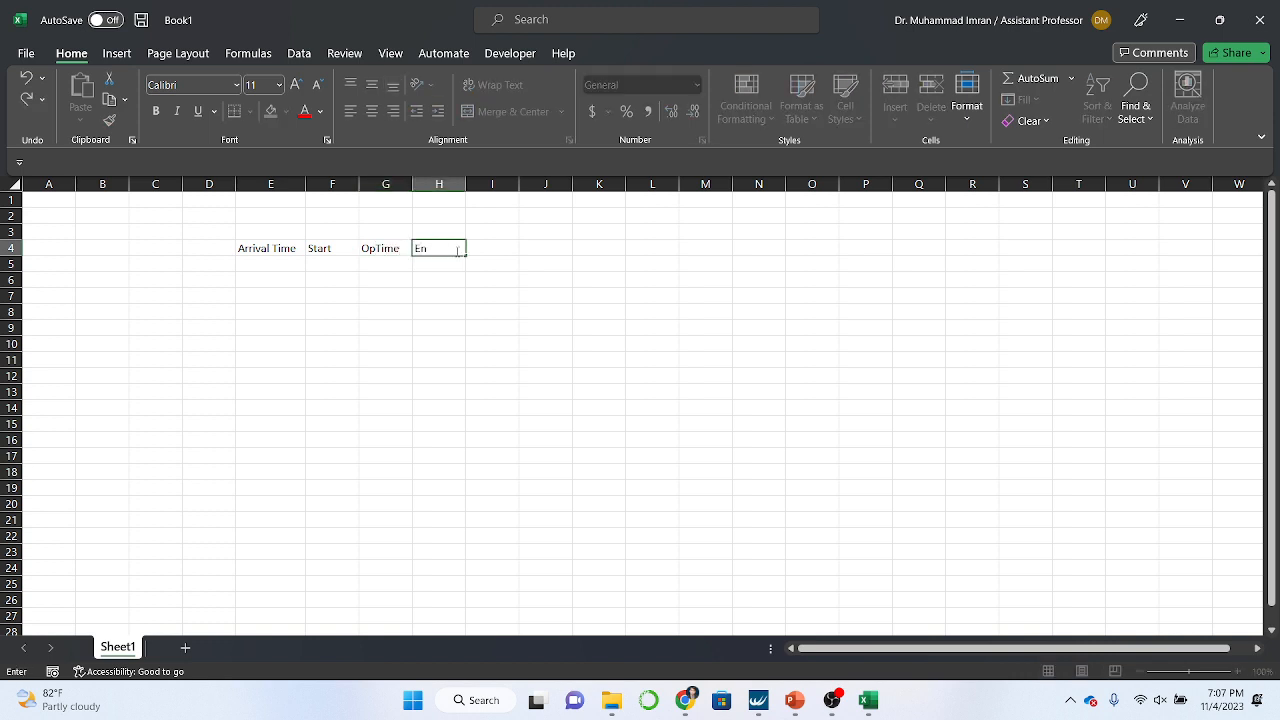
pyautogui.write('d Time')
pyautogui.click(417, 314)
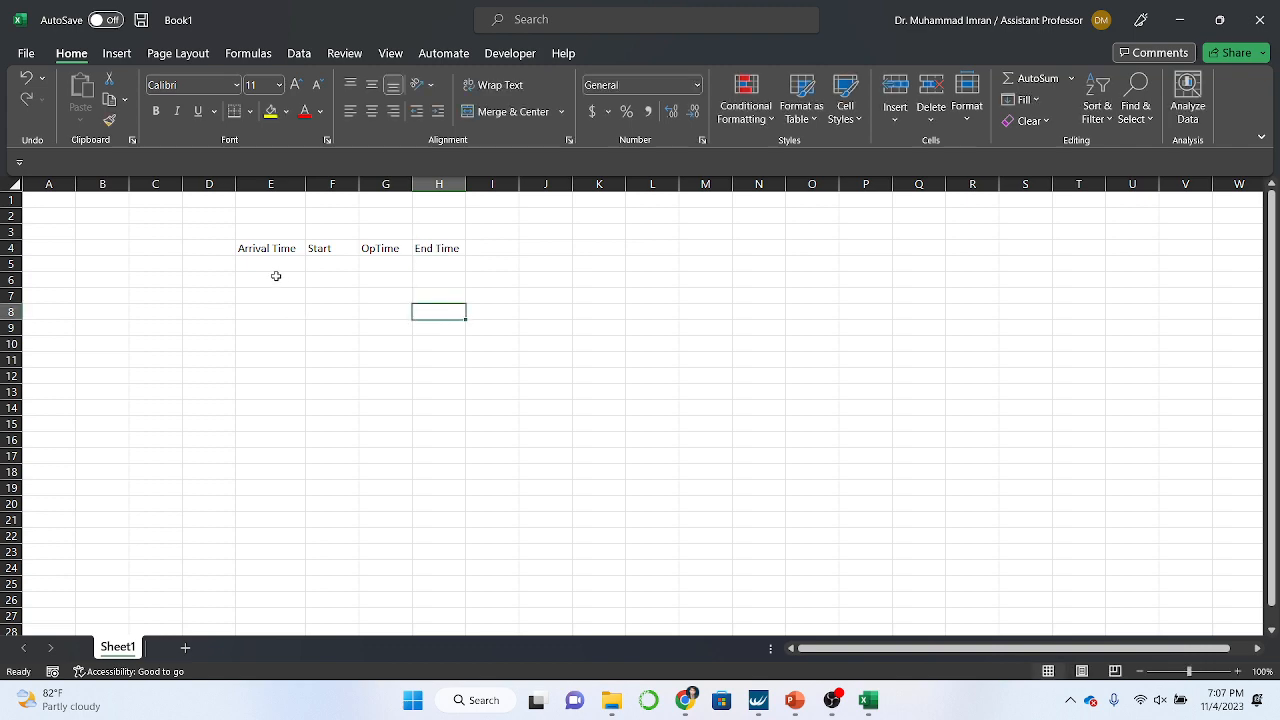
# Enter arrival time 0 in E5 and set the Start cell F5 to =E5
pyautogui.click(269, 266)
pyautogui.write('0')
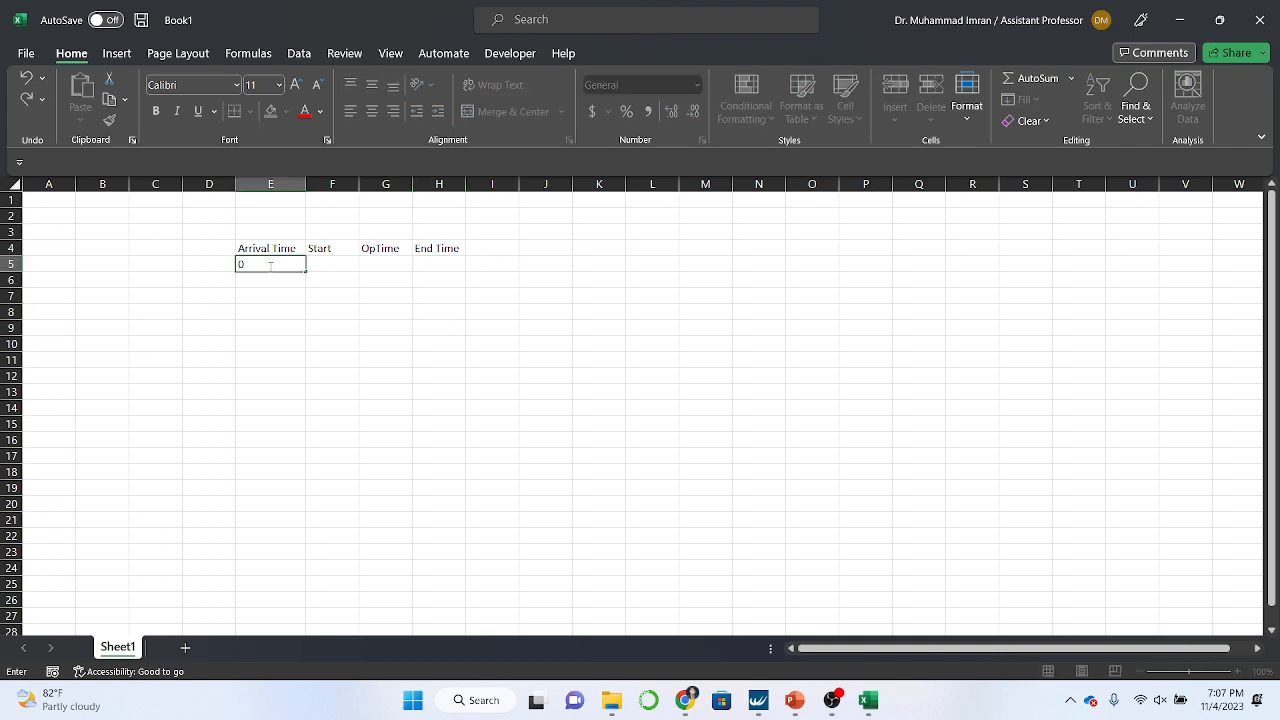
pyautogui.click(318, 265)
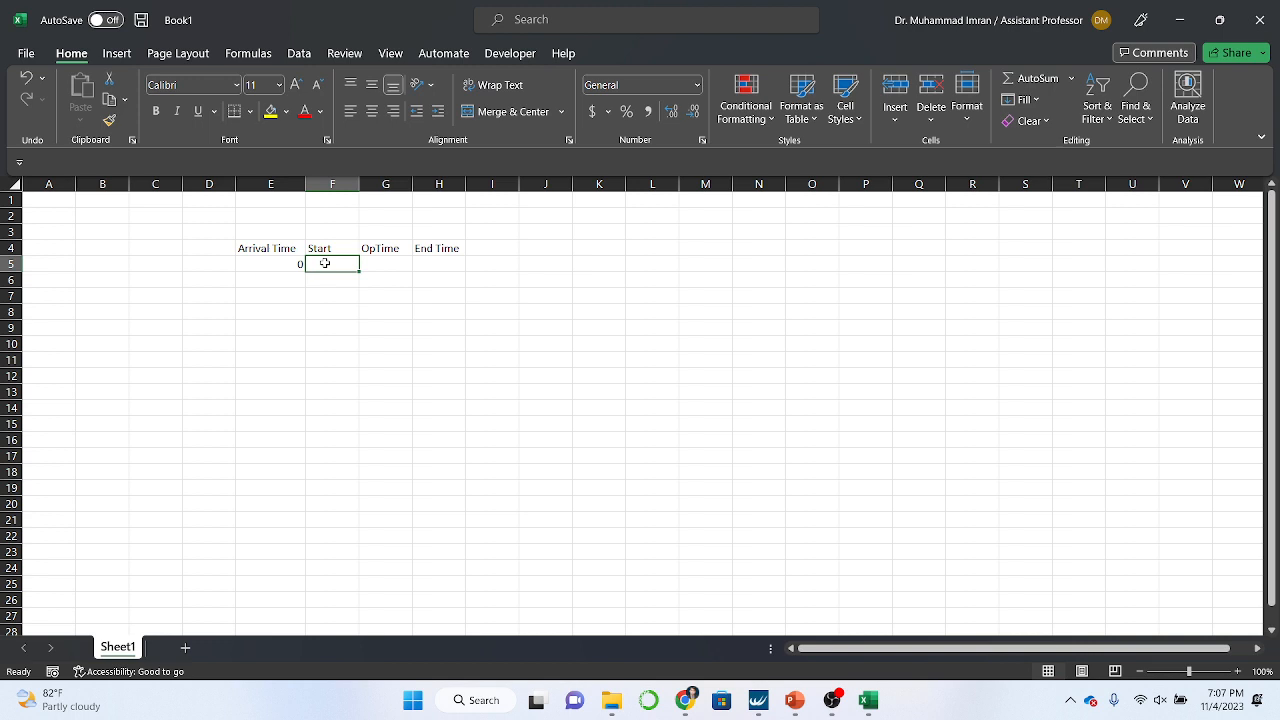
pyautogui.write('=')
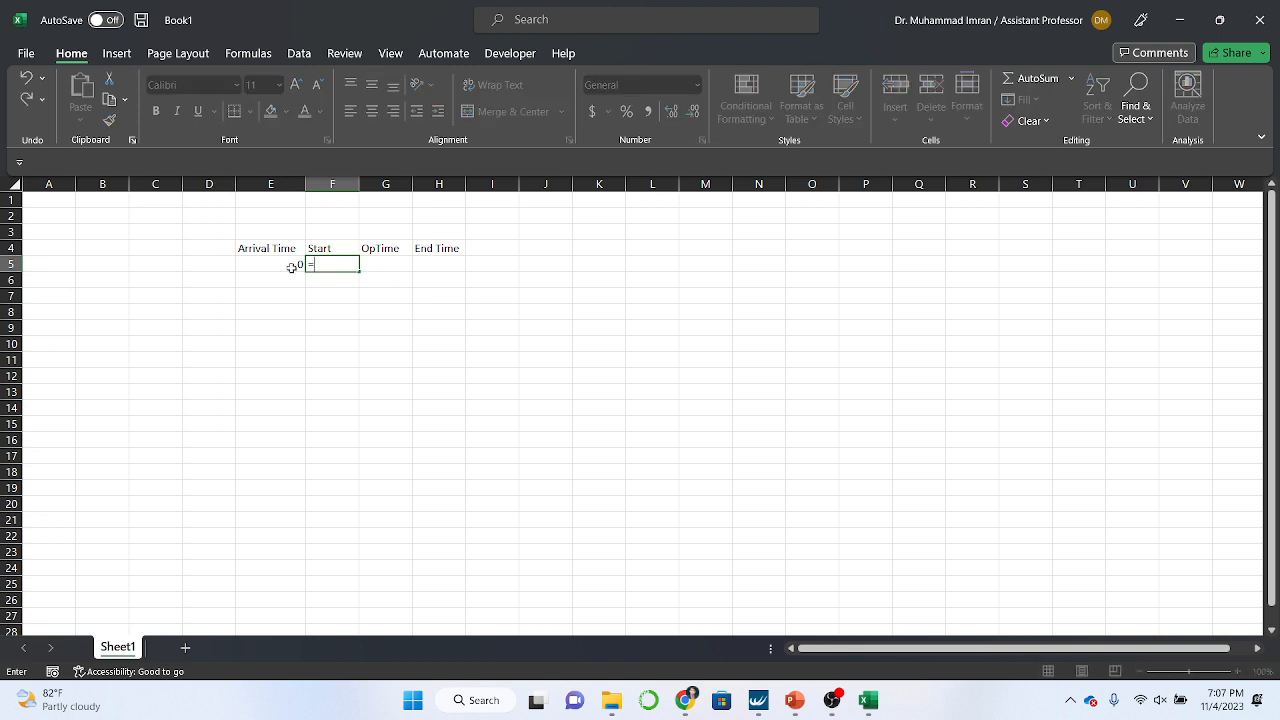
pyautogui.click(287, 264)
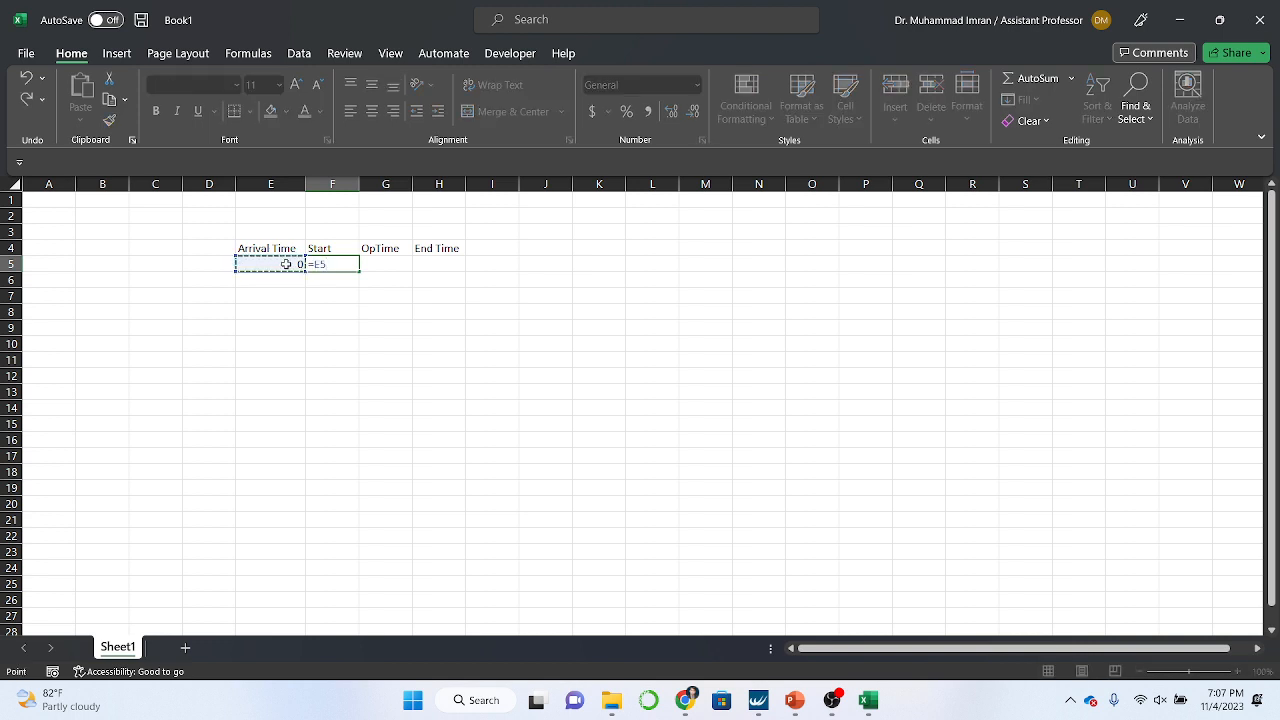
pyautogui.press('Return')
# Enter an OpTime of 10 in G5 and calculate the End Time in H5 as =F5+G5
pyautogui.click(393, 266)
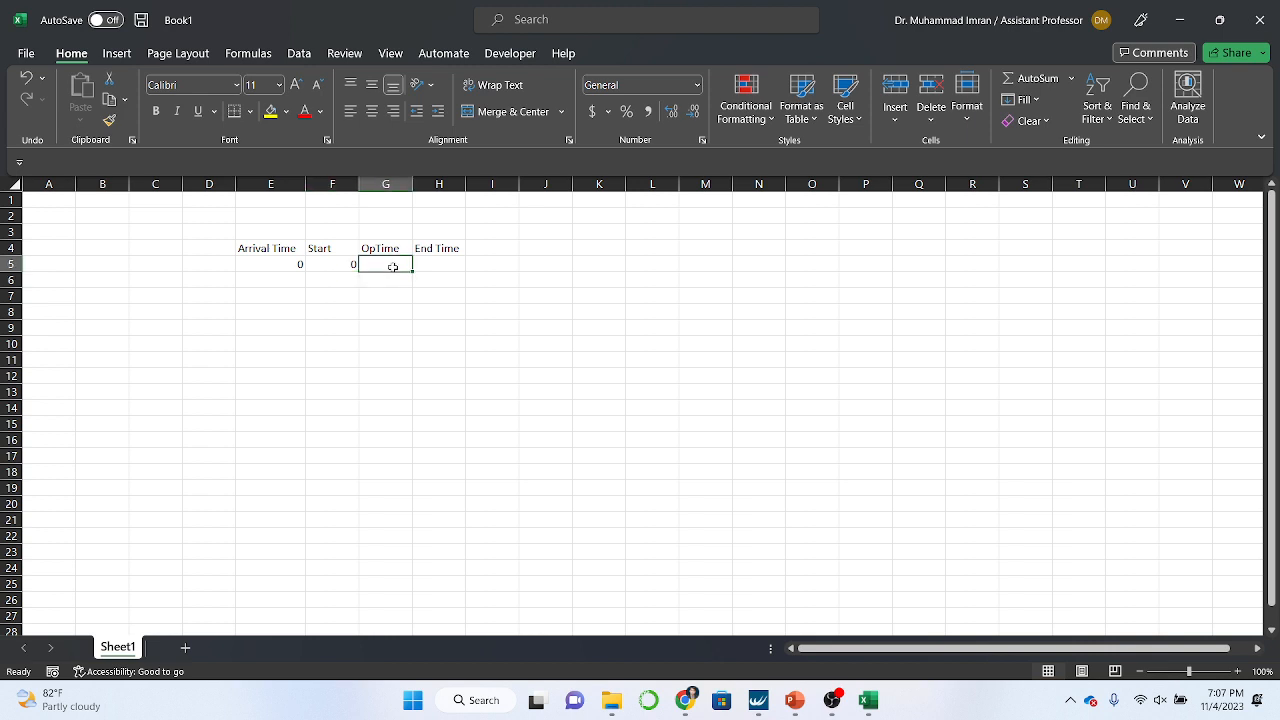
pyautogui.write('10')
pyautogui.press('Return')
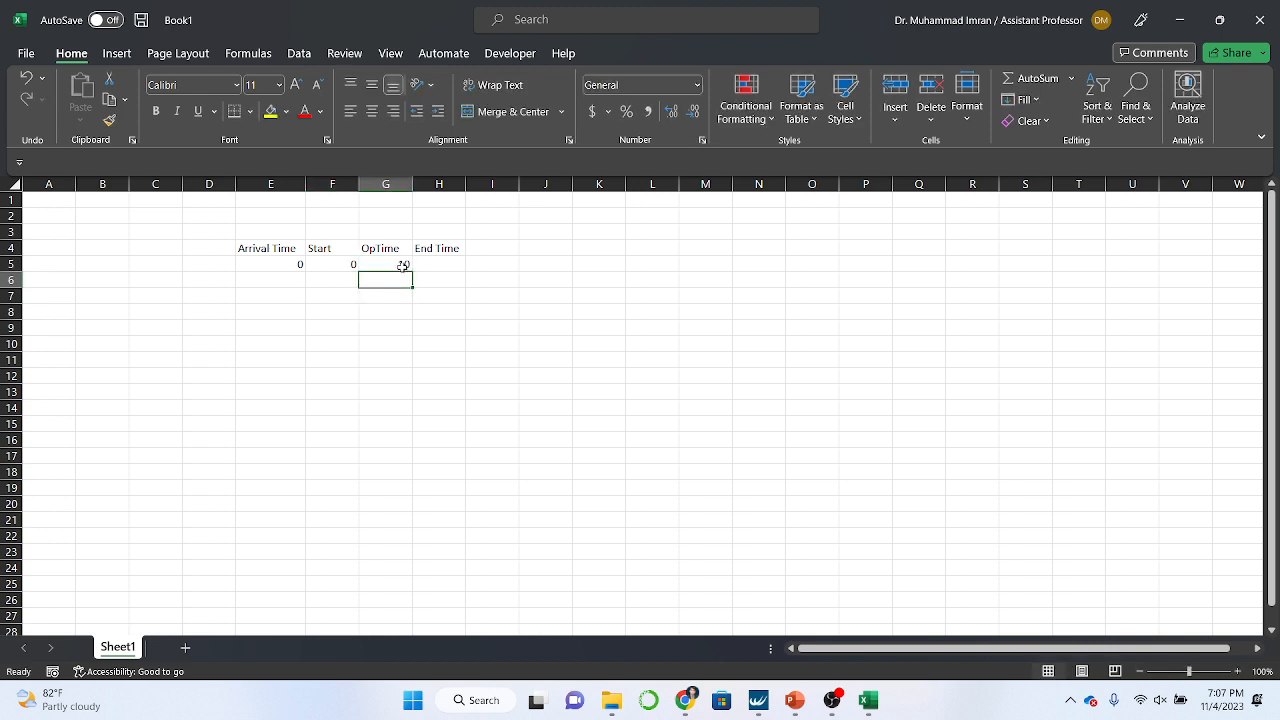
pyautogui.click(430, 261)
pyautogui.write('=')
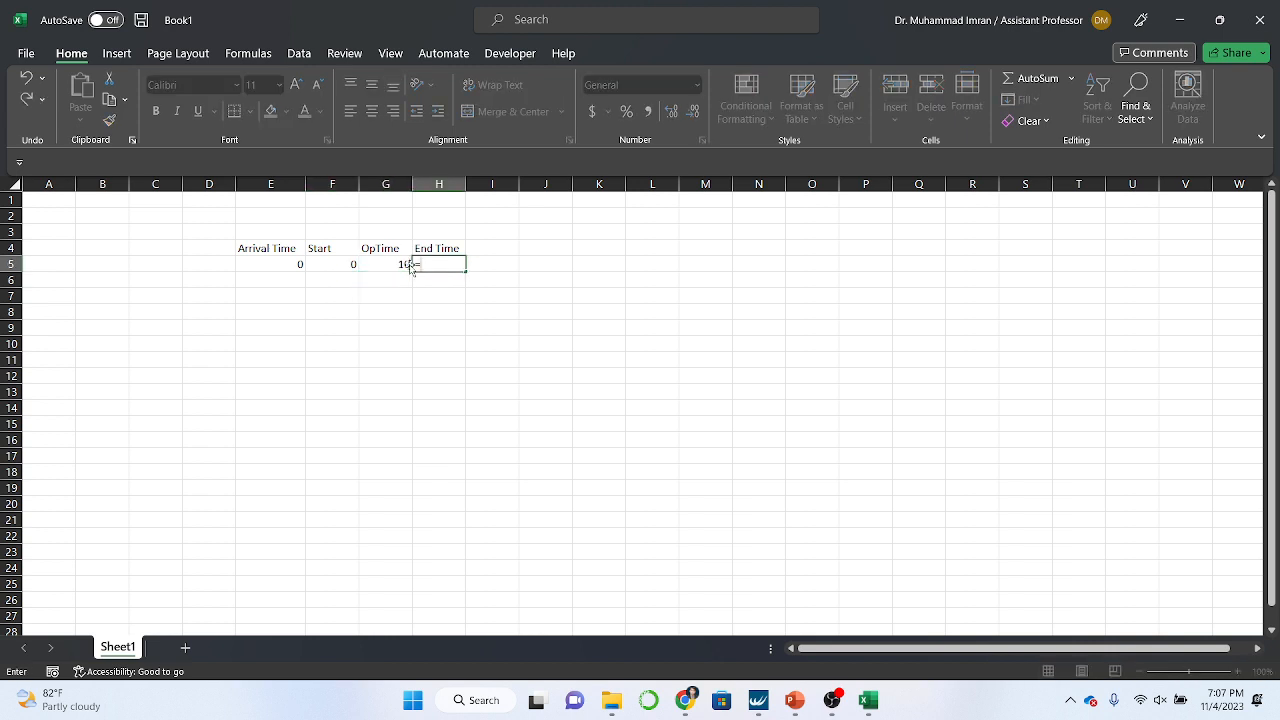
pyautogui.click(340, 268)
pyautogui.write('+')
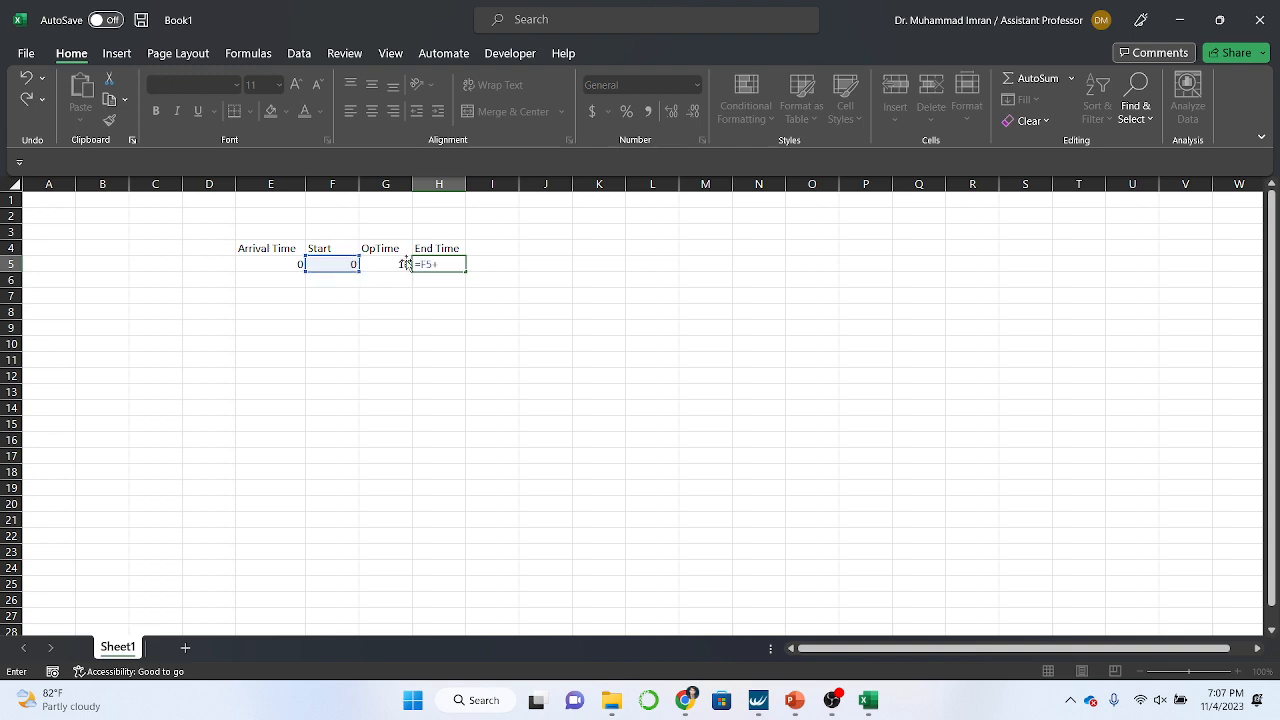
pyautogui.click(392, 263)
pyautogui.press('Return')
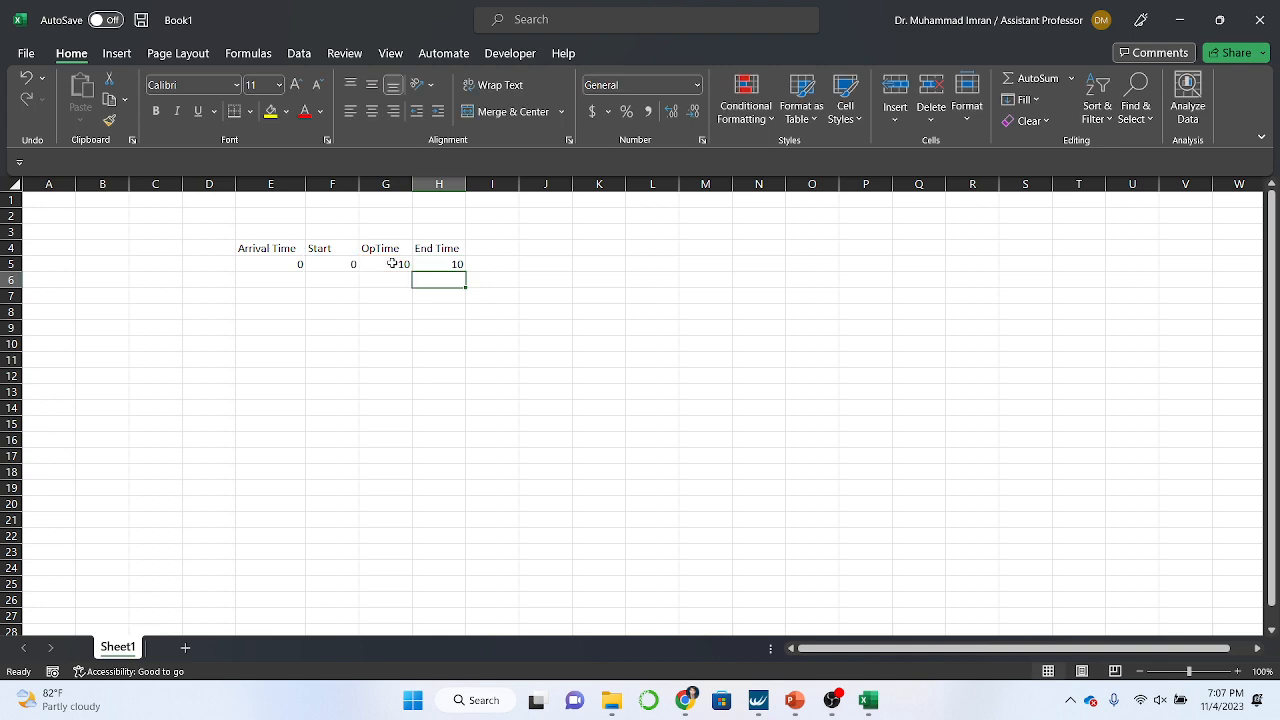
# Center the first patient's values in cells E5 to H5
pyautogui.moveTo(271, 264); pyautogui.dragTo(449, 265)
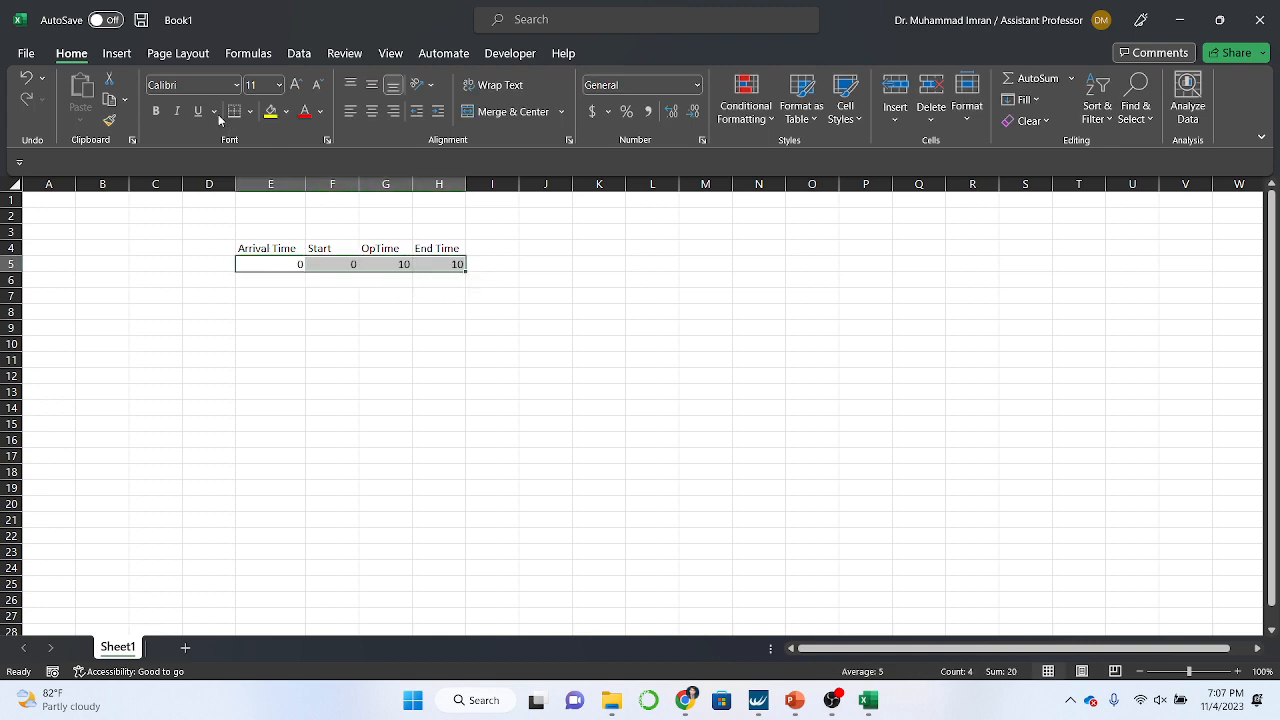
pyautogui.click(367, 113)
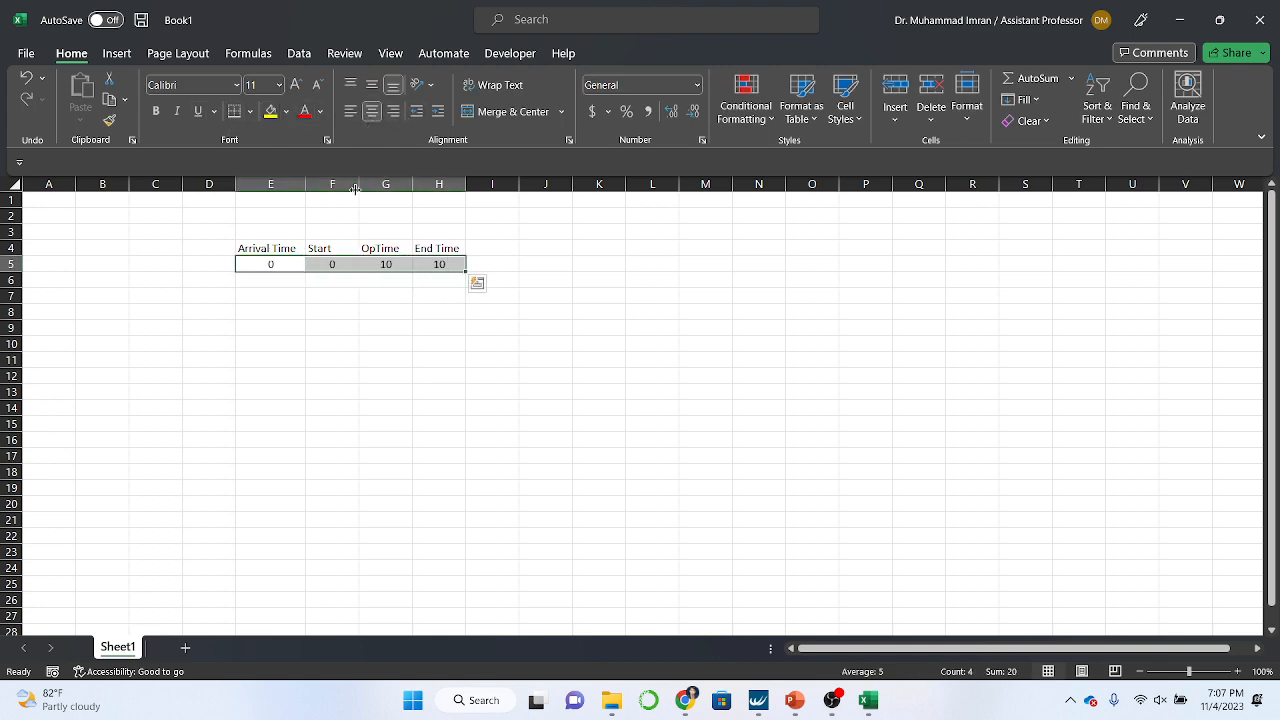
pyautogui.click(270, 344)
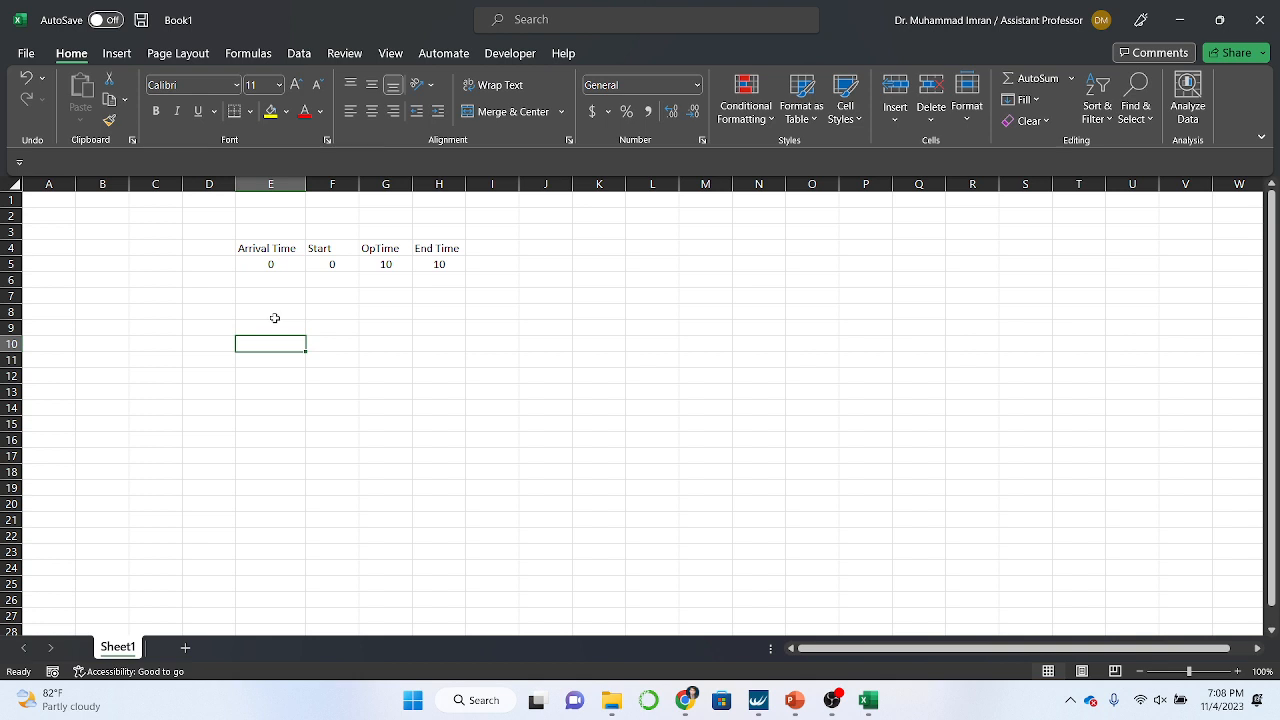
# Add the heading Wait Time in cell I4
pyautogui.click(331, 266)
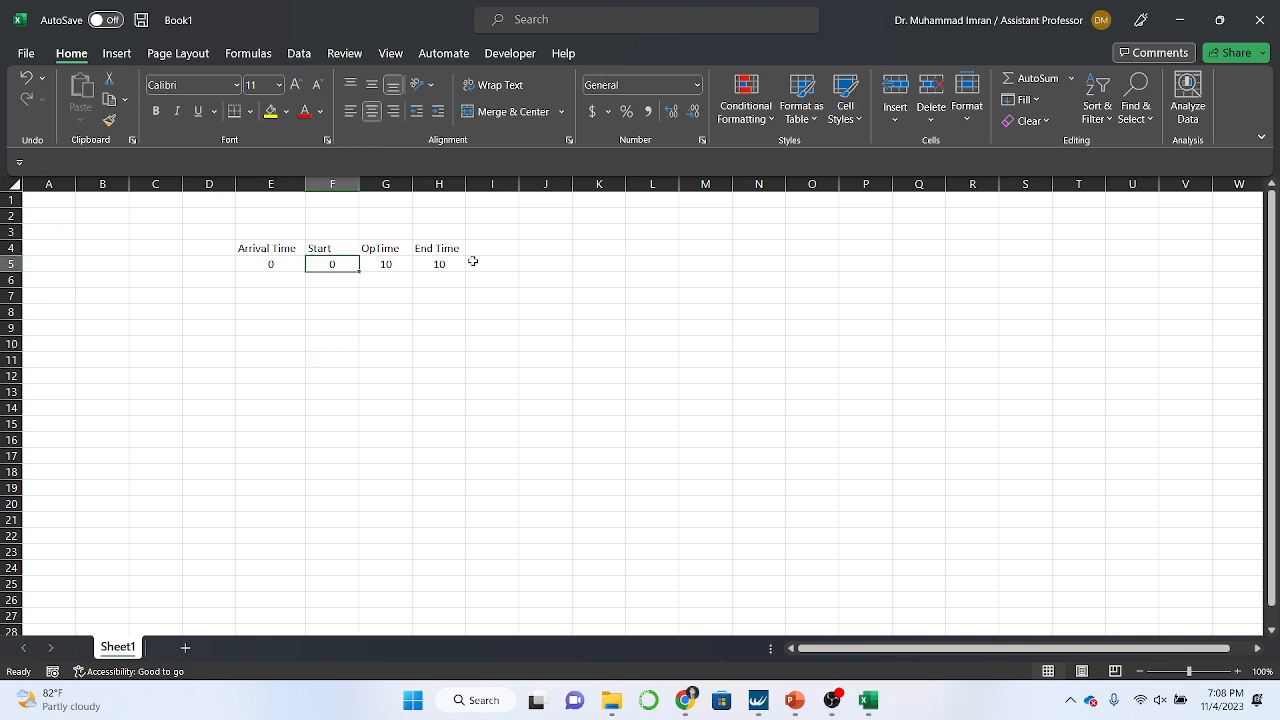
pyautogui.click(501, 252)
pyautogui.write('Wa')
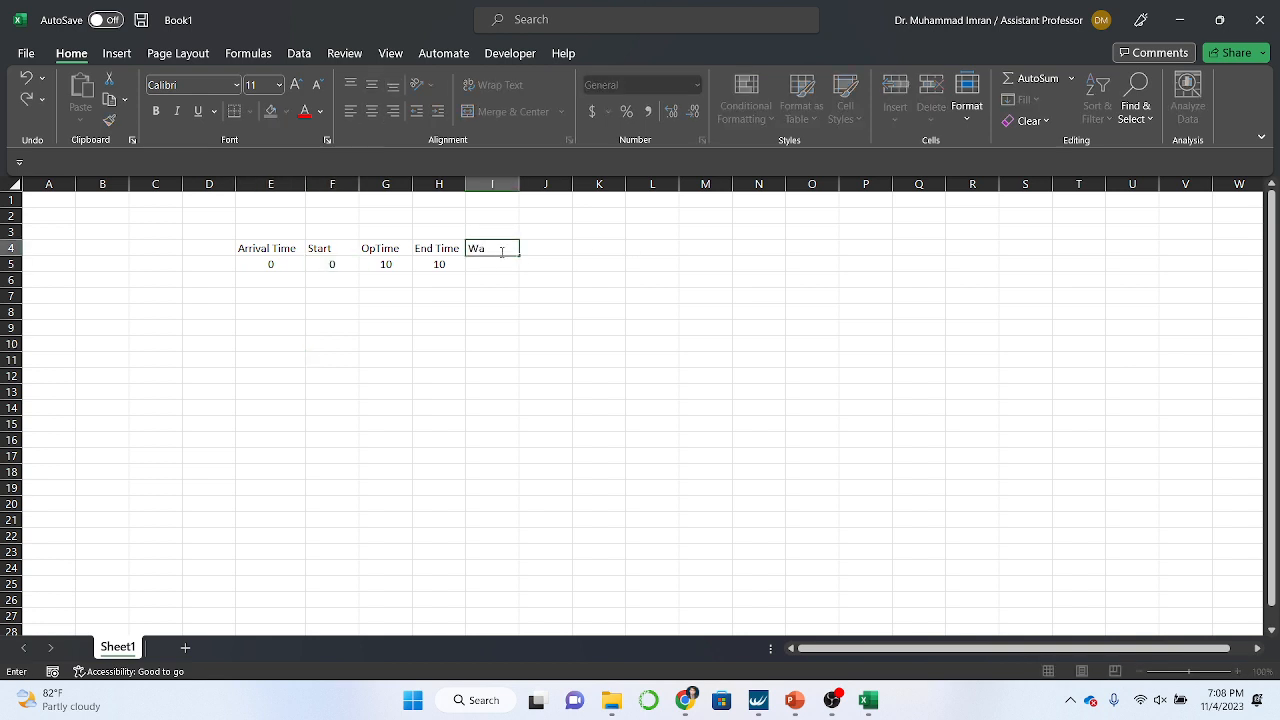
pyautogui.write('it Time')
pyautogui.click(504, 283)
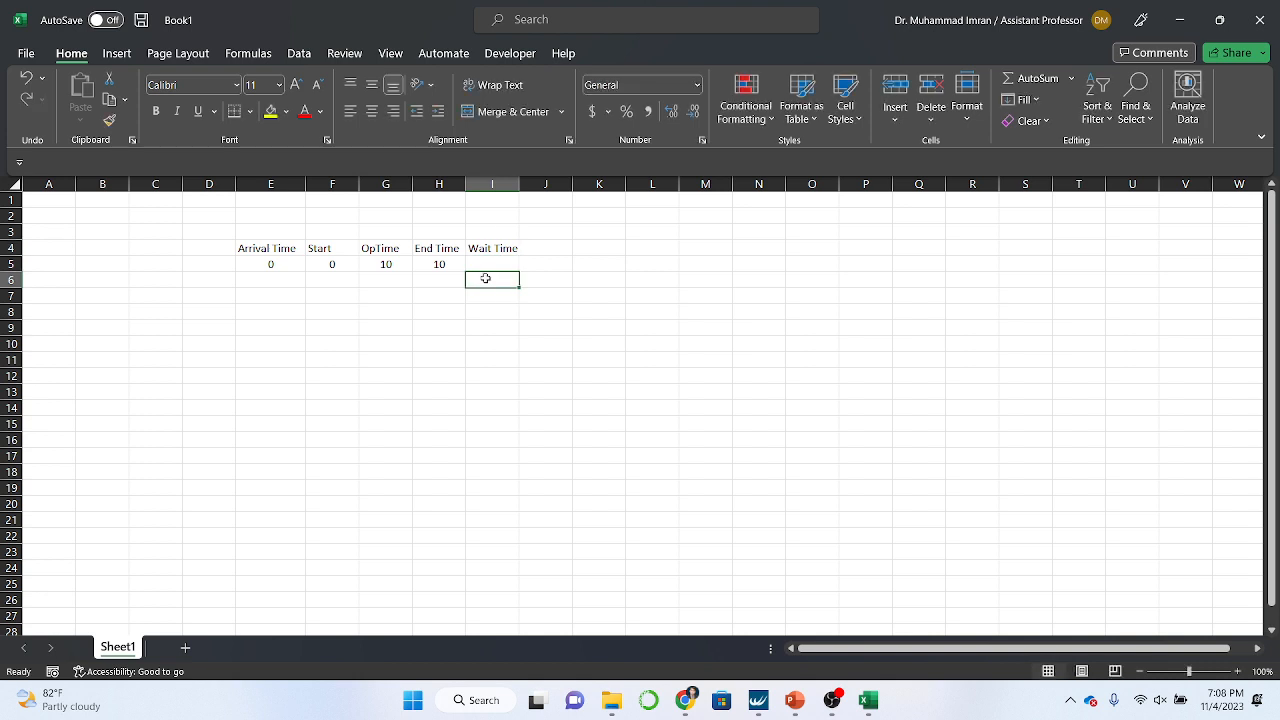
# Enter the second patient's arrival time of 5 in cell E6 and center it
pyautogui.click(270, 284)
pyautogui.write('5')
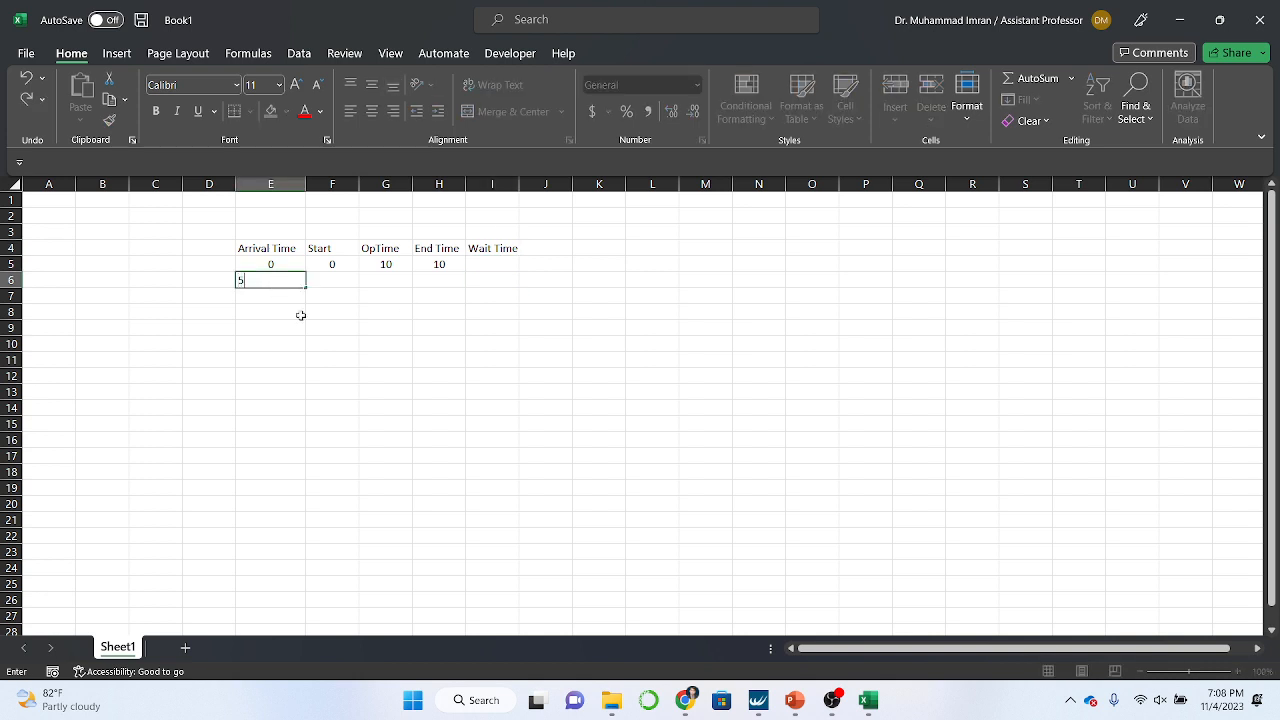
pyautogui.press('Return')
pyautogui.click(277, 283)
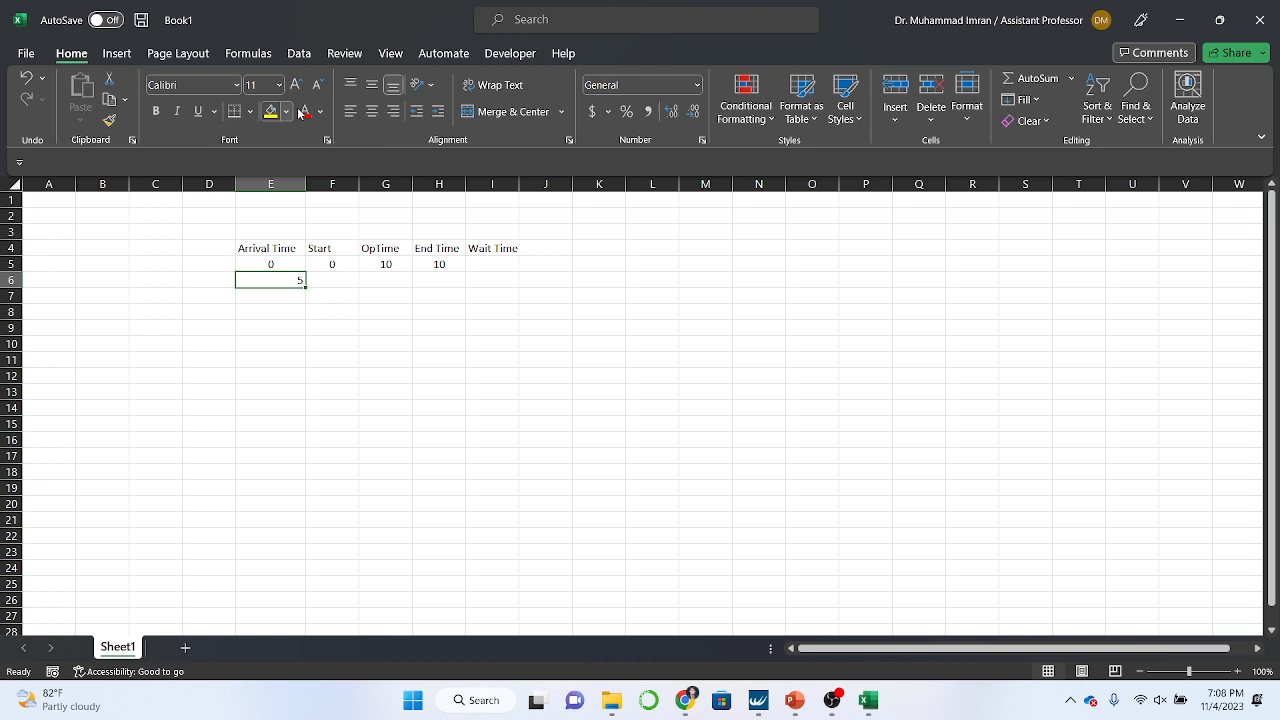
pyautogui.click(371, 111)
# Calculate the second patient's start time in F6 as =MAX(E6,H5)
pyautogui.click(317, 282)
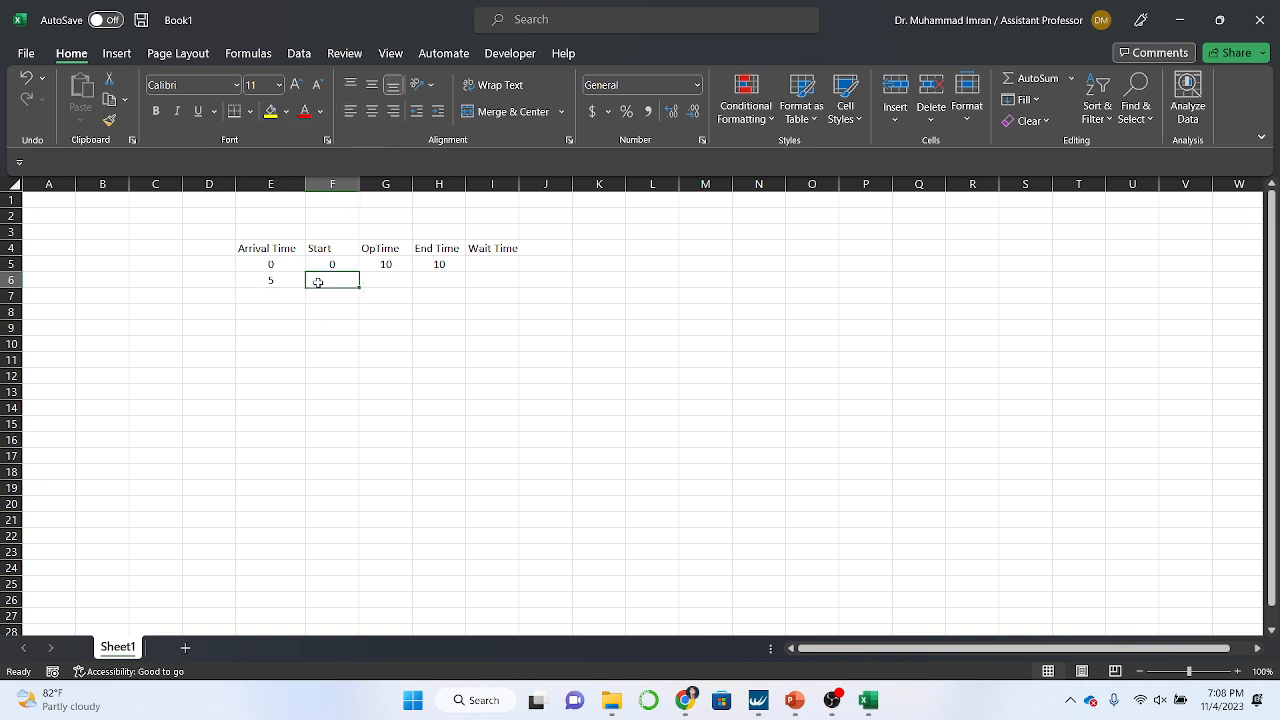
pyautogui.click(440, 263)
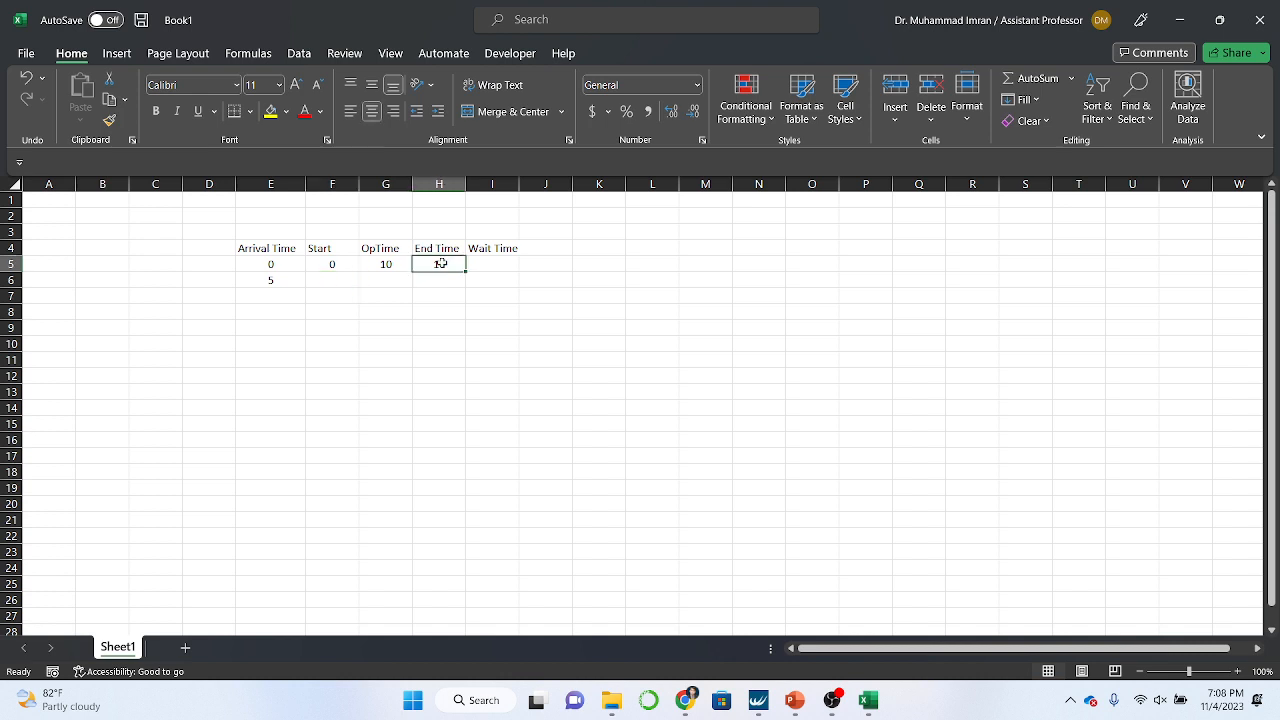
pyautogui.click(332, 280)
pyautogui.write('=max')
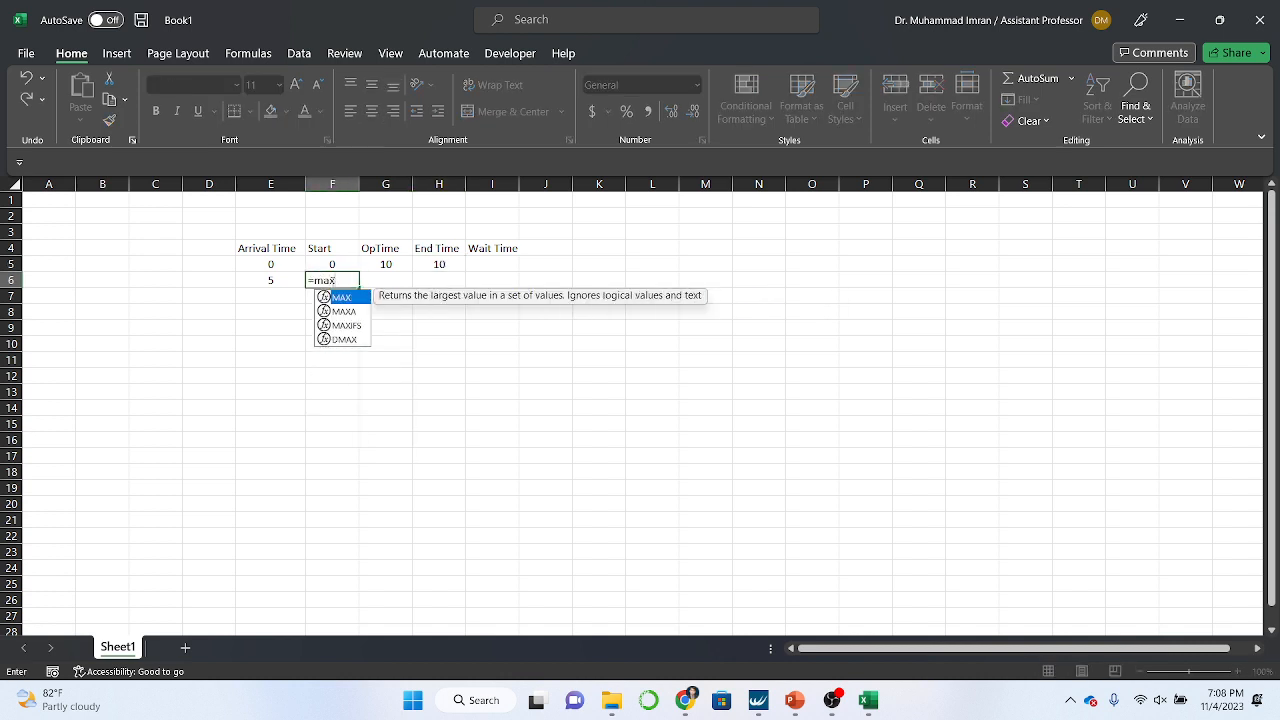
pyautogui.doubleClick(348, 299)
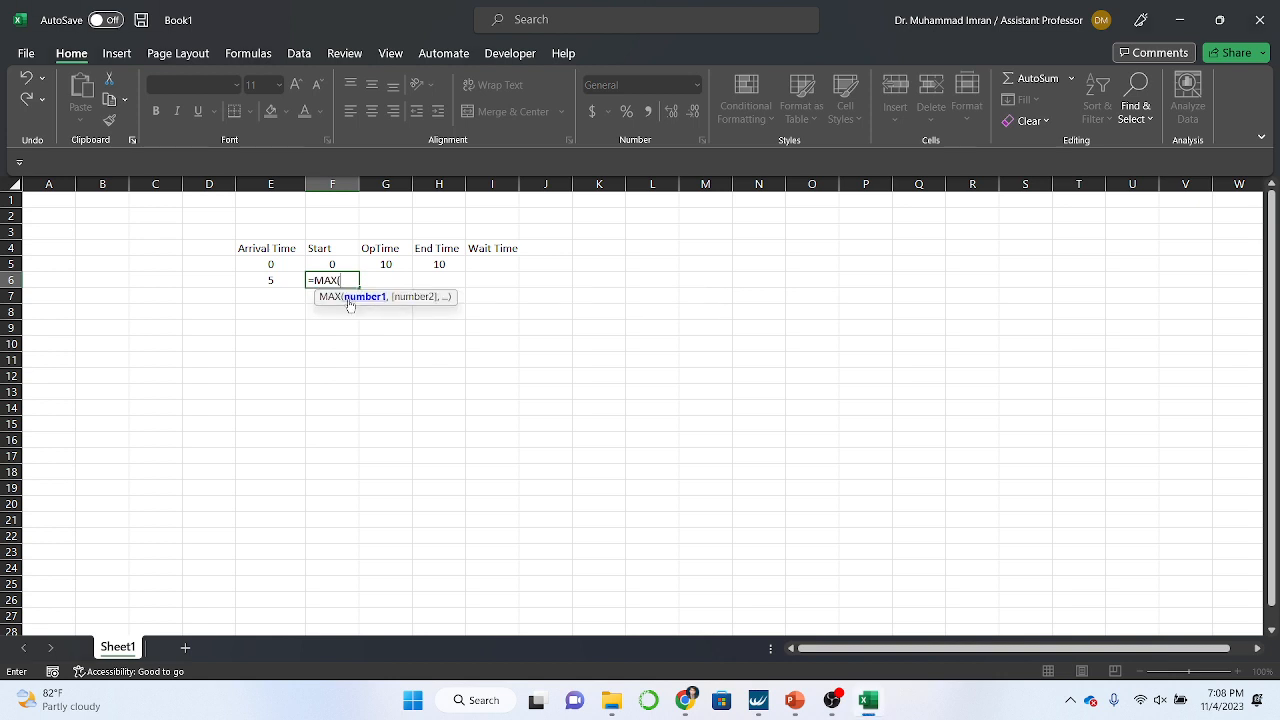
pyautogui.click(287, 279)
pyautogui.write(',')
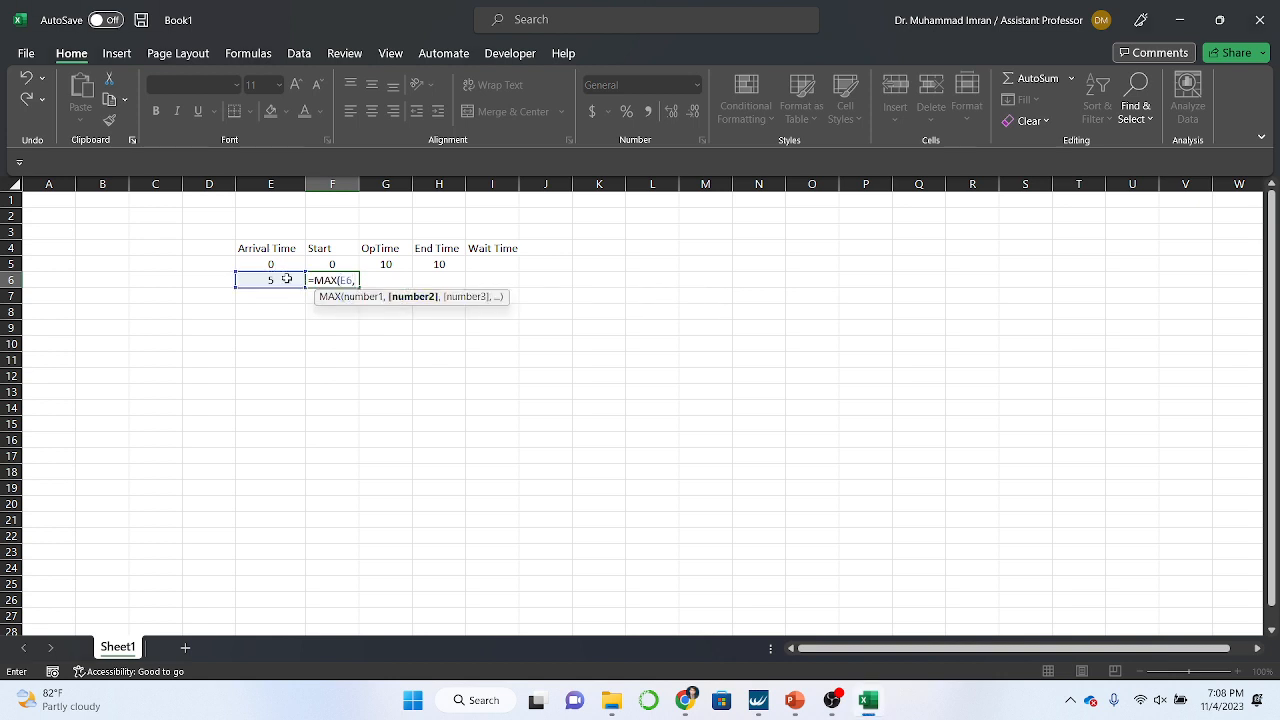
pyautogui.click(439, 265)
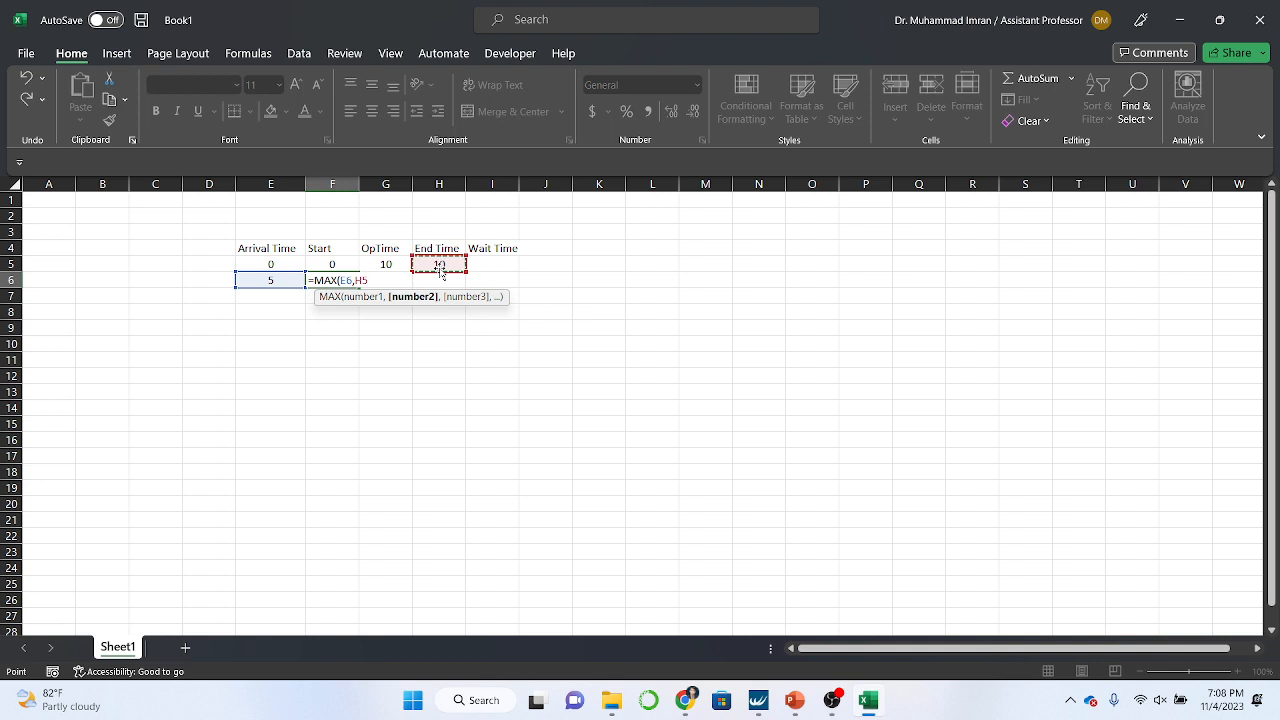
pyautogui.write(')')
pyautogui.press('Return')
# Fill the OpTime in G5 and the End Time formula in H5 down to row 6, and center the start time in F6
pyautogui.click(390, 264)
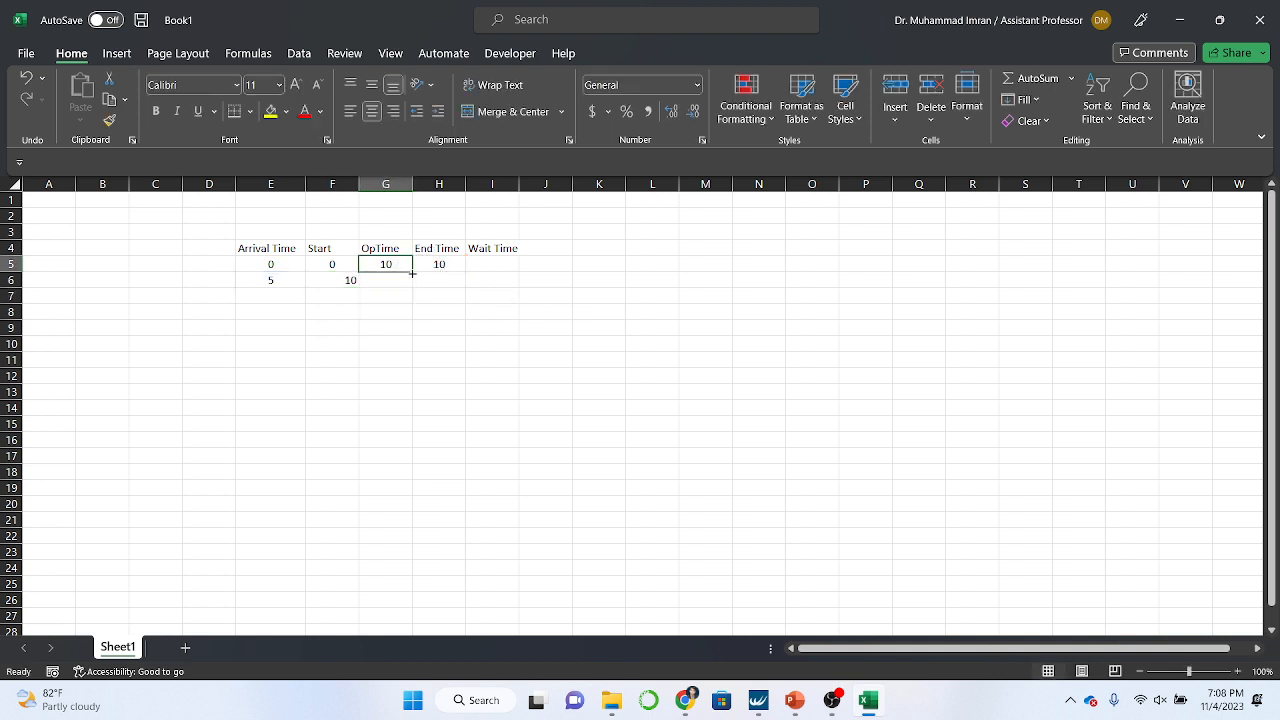
pyautogui.moveTo(412, 273); pyautogui.dragTo(416, 290)
pyautogui.click(442, 264)
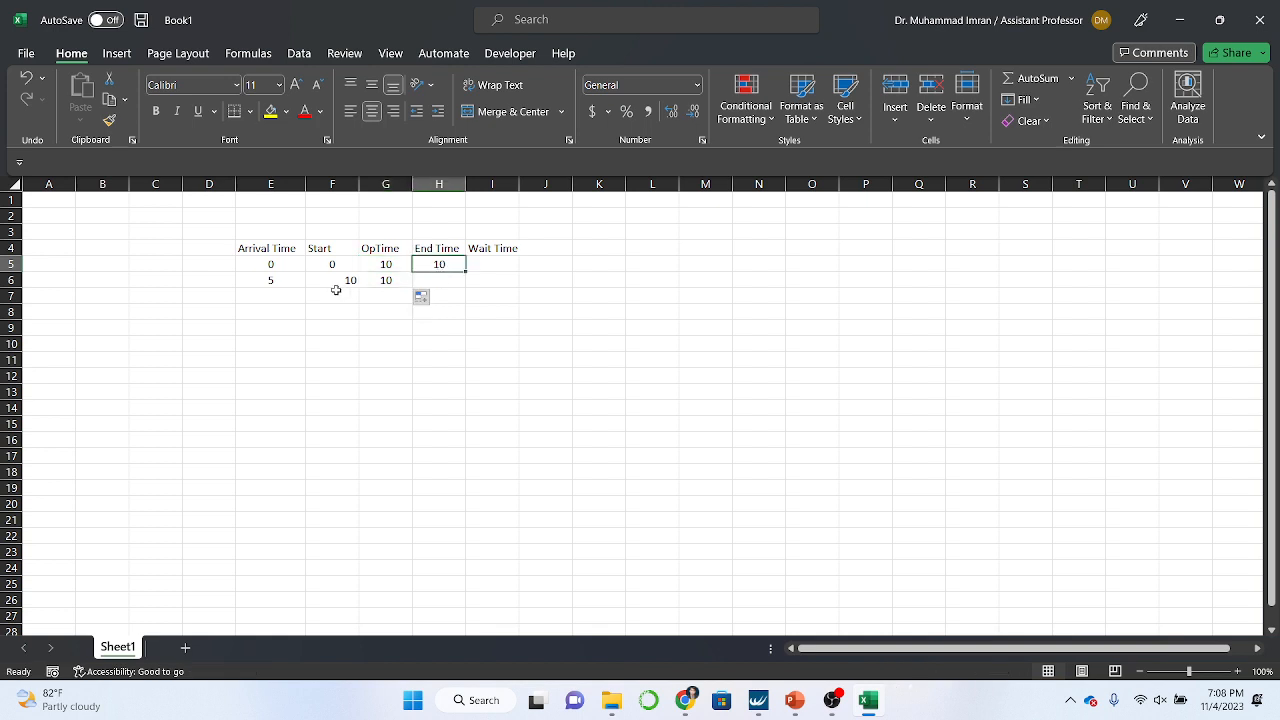
pyautogui.click(336, 285)
pyautogui.click(371, 111)
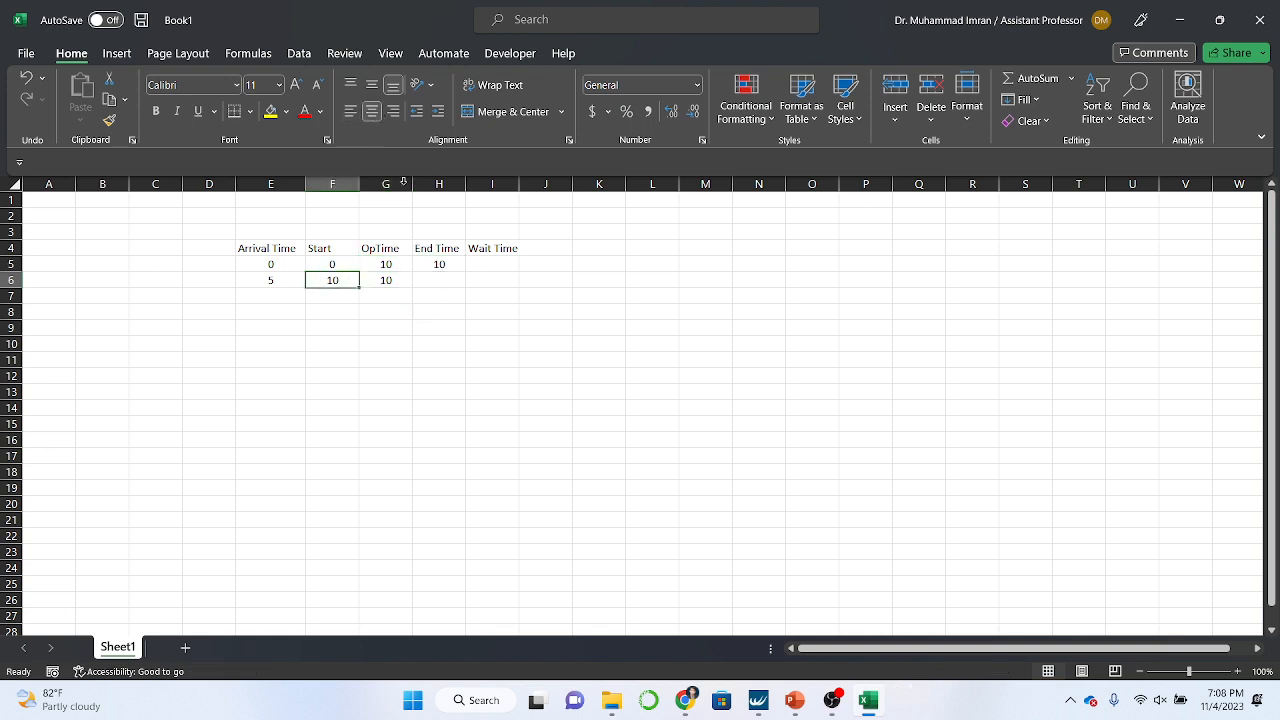
pyautogui.click(444, 266)
pyautogui.moveTo(467, 271); pyautogui.dragTo(450, 288)
# Calculate the second patient's Wait Time in I6 as =F6-E6
pyautogui.click(477, 278)
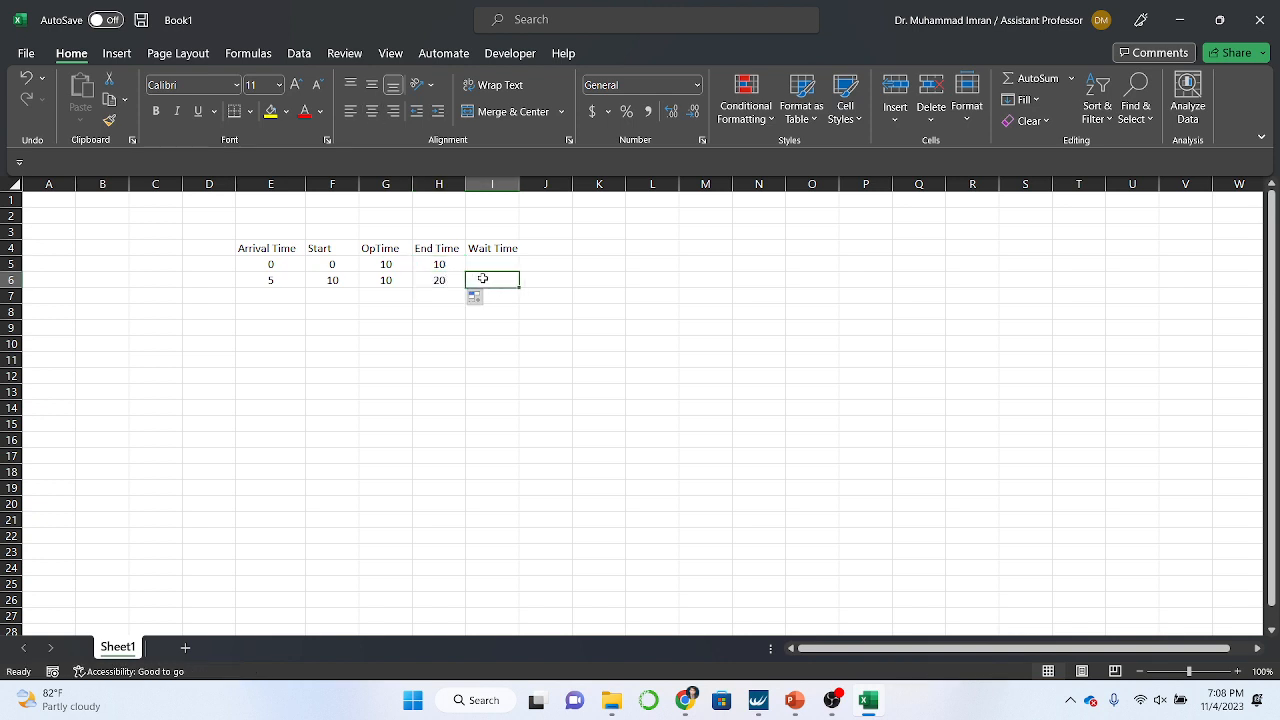
pyautogui.write('=')
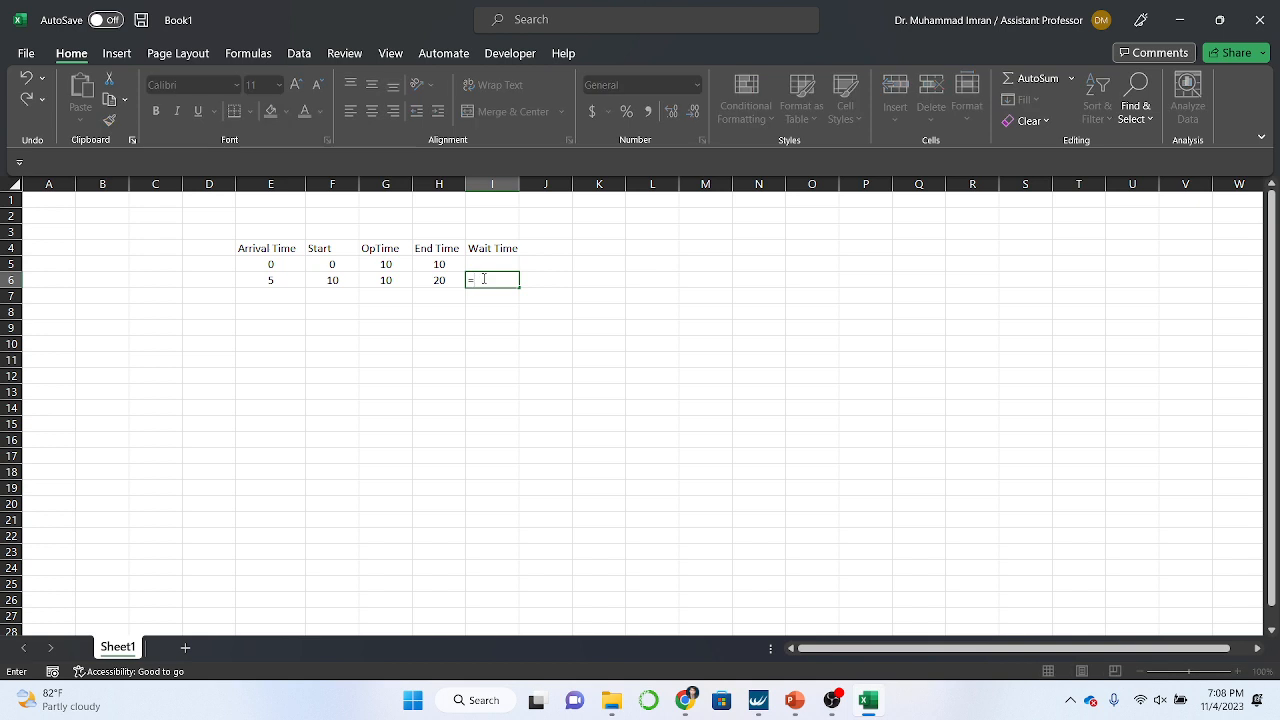
pyautogui.click(336, 280)
pyautogui.write('=')
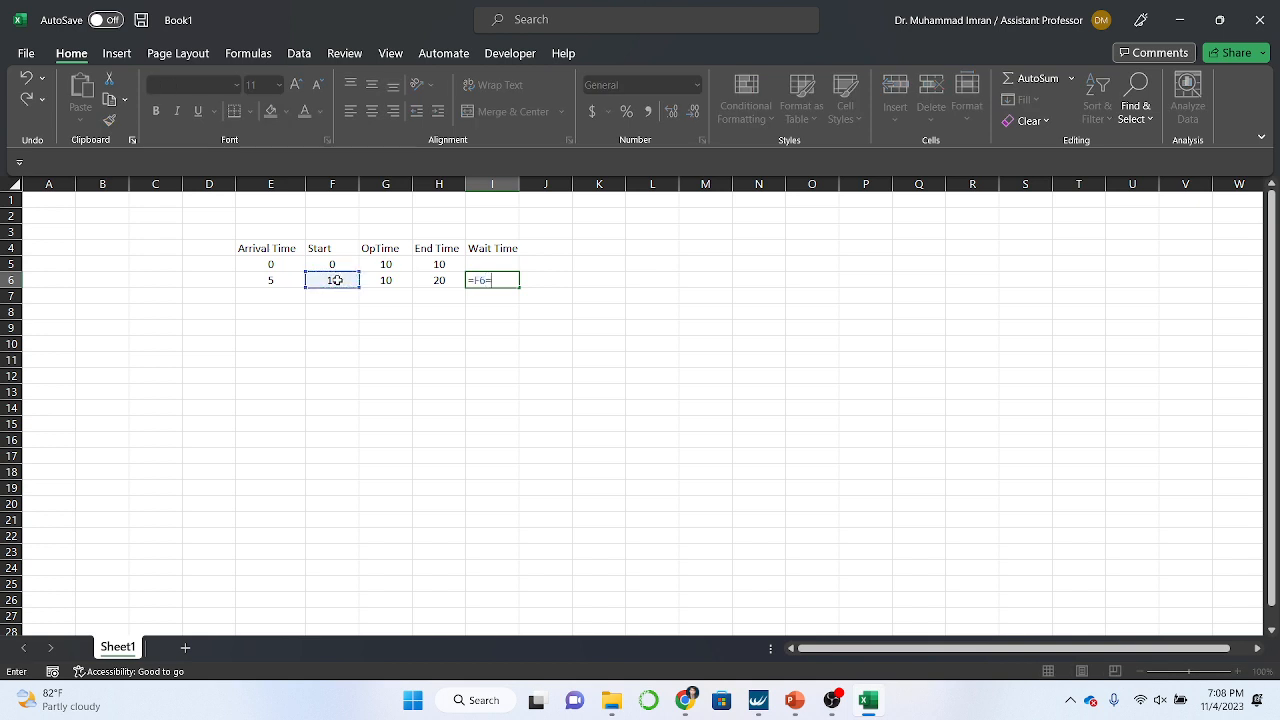
pyautogui.press('BackSpace')
pyautogui.write('-')
pyautogui.click(277, 279)
pyautogui.press('Return')
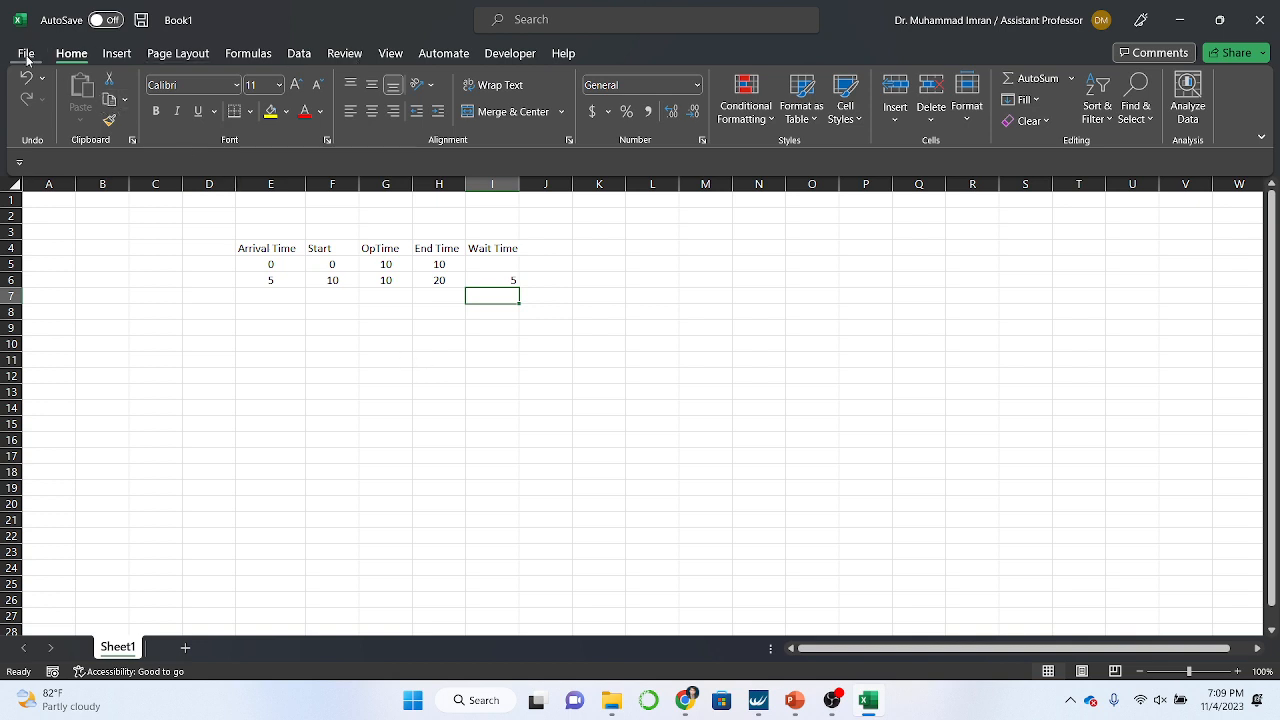
# Enter the third patient's arrival time of 10 in cell E7 and center it
pyautogui.click(282, 296)
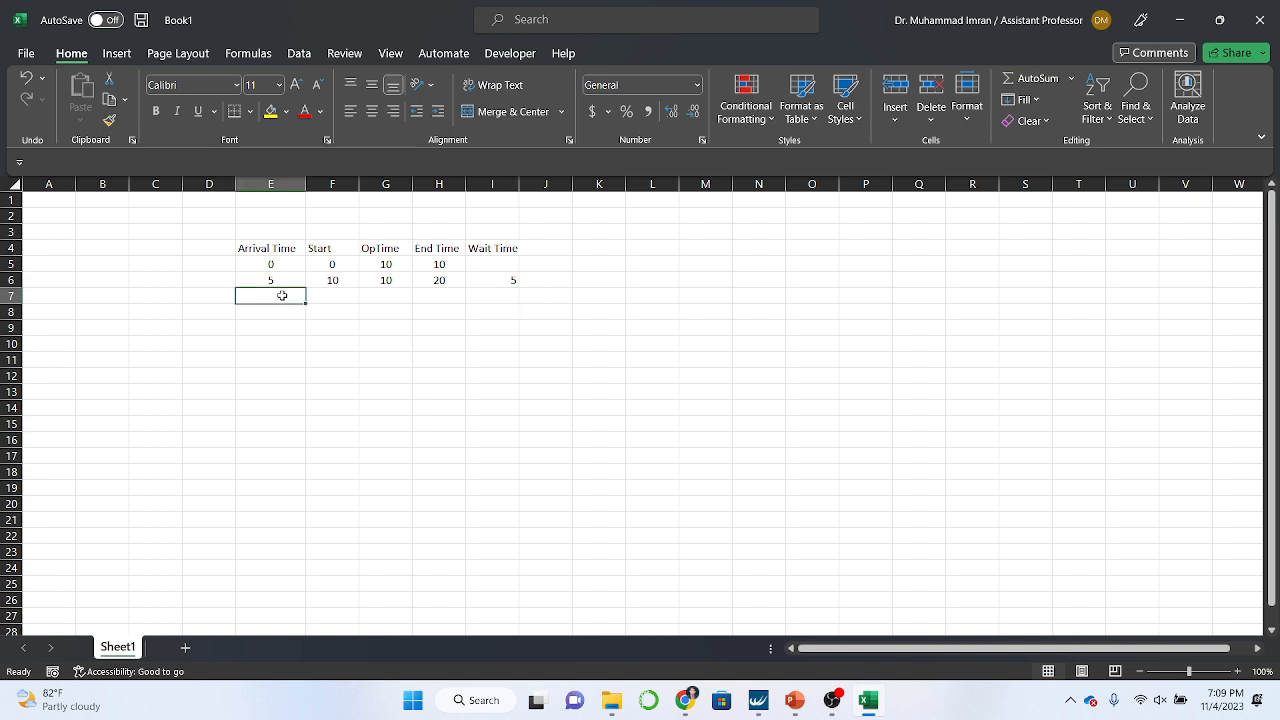
pyautogui.write('10')
pyautogui.press('Return')
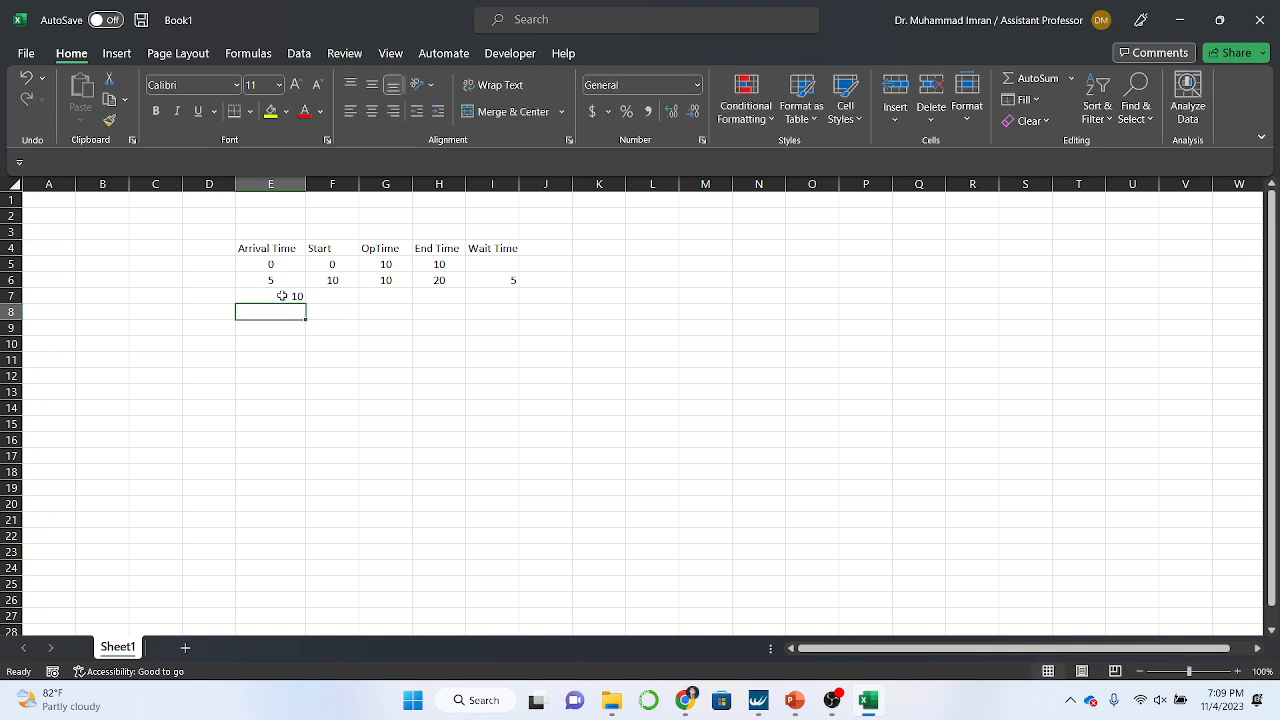
pyautogui.click(282, 296)
pyautogui.click(371, 111)
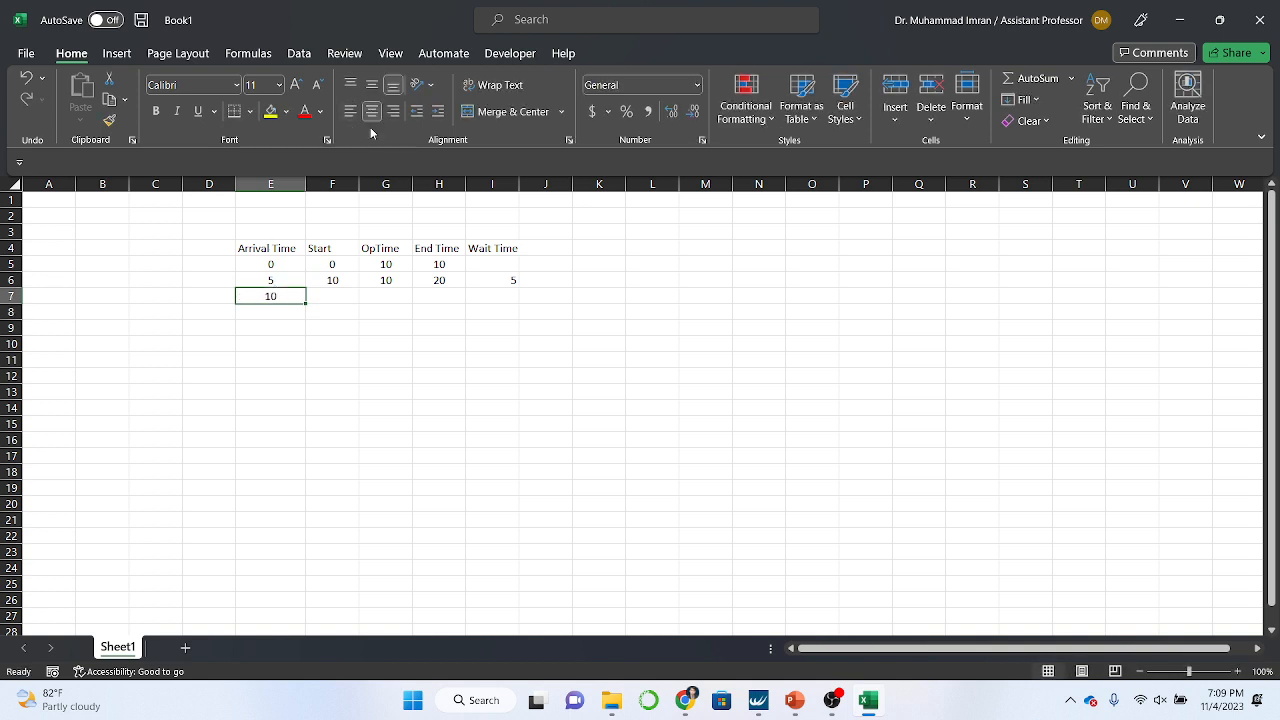
pyautogui.click(332, 294)
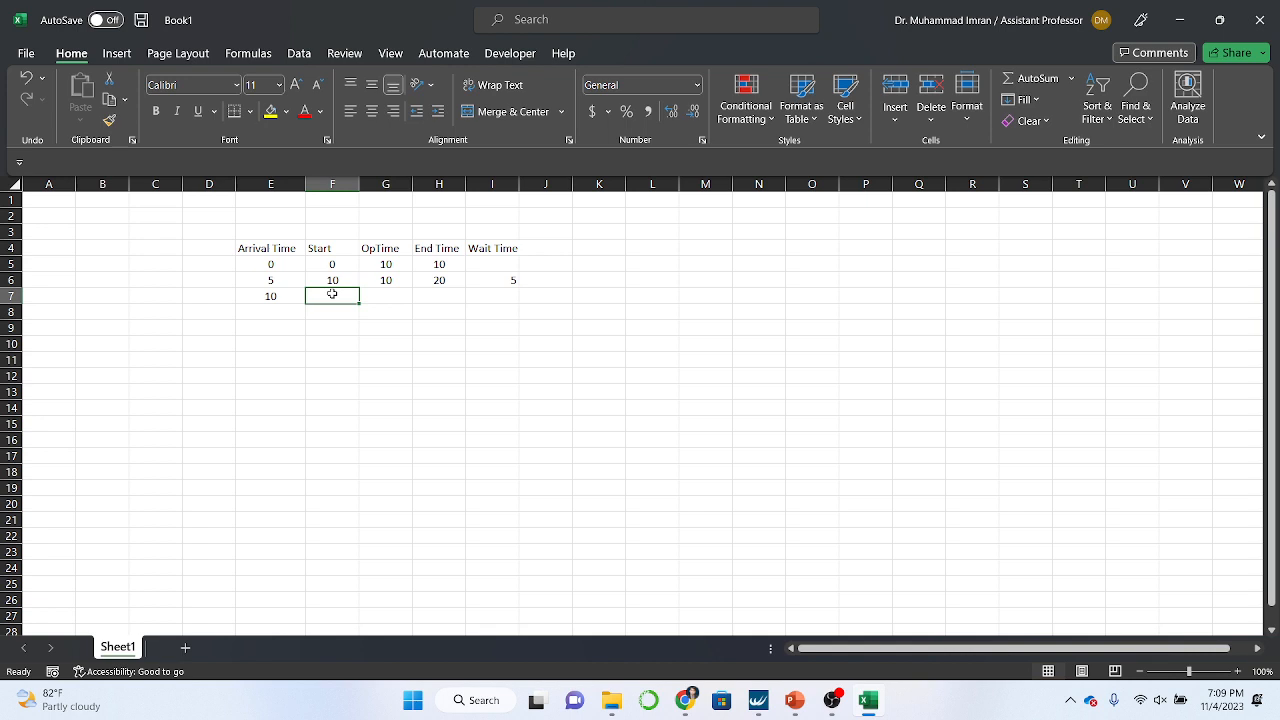
pyautogui.write('=max')
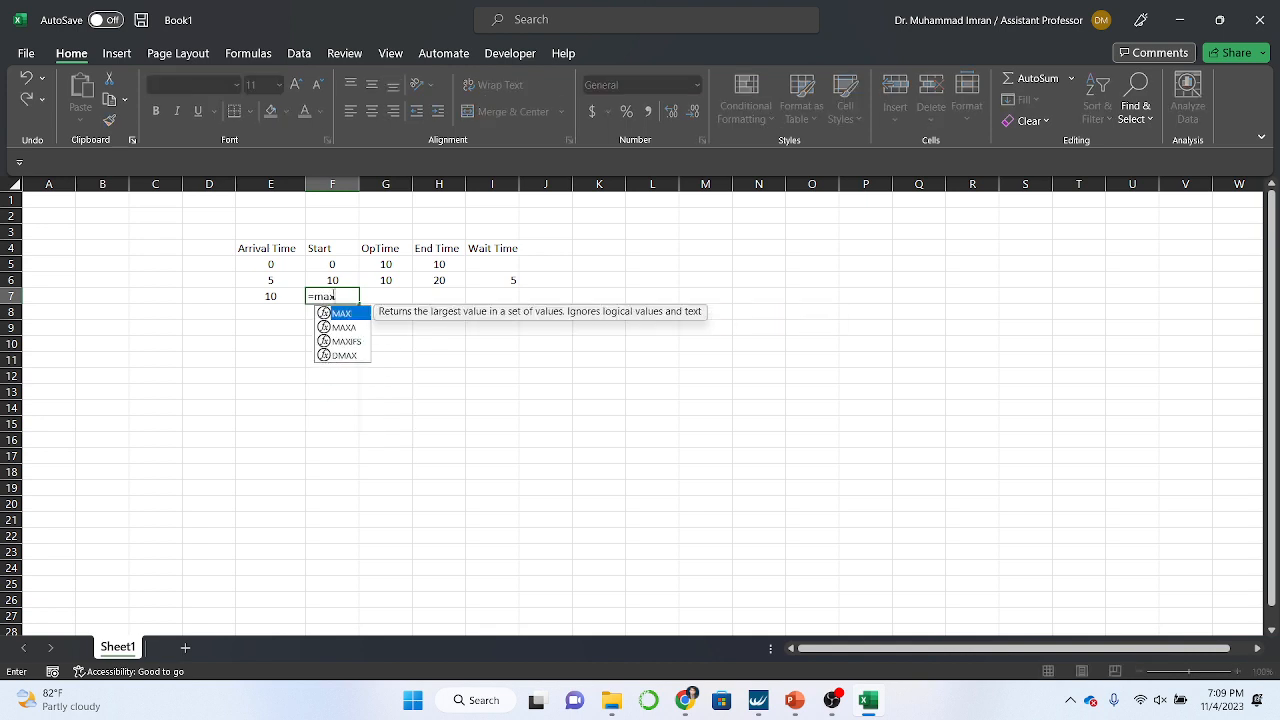
pyautogui.click(279, 291)
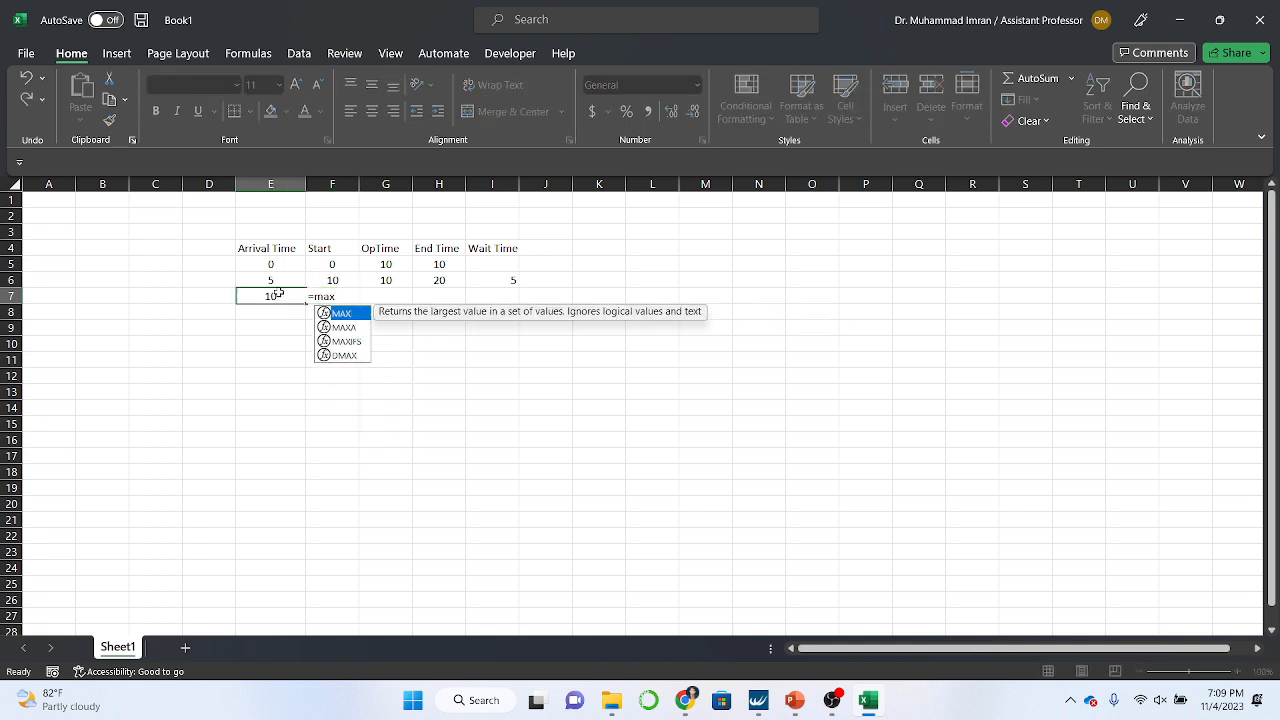
pyautogui.doubleClick(342, 294)
# Fill the Start, OpTime, End Time and Wait Time cells F6 to I6 down to row 7 for the third patient
pyautogui.click(335, 280)
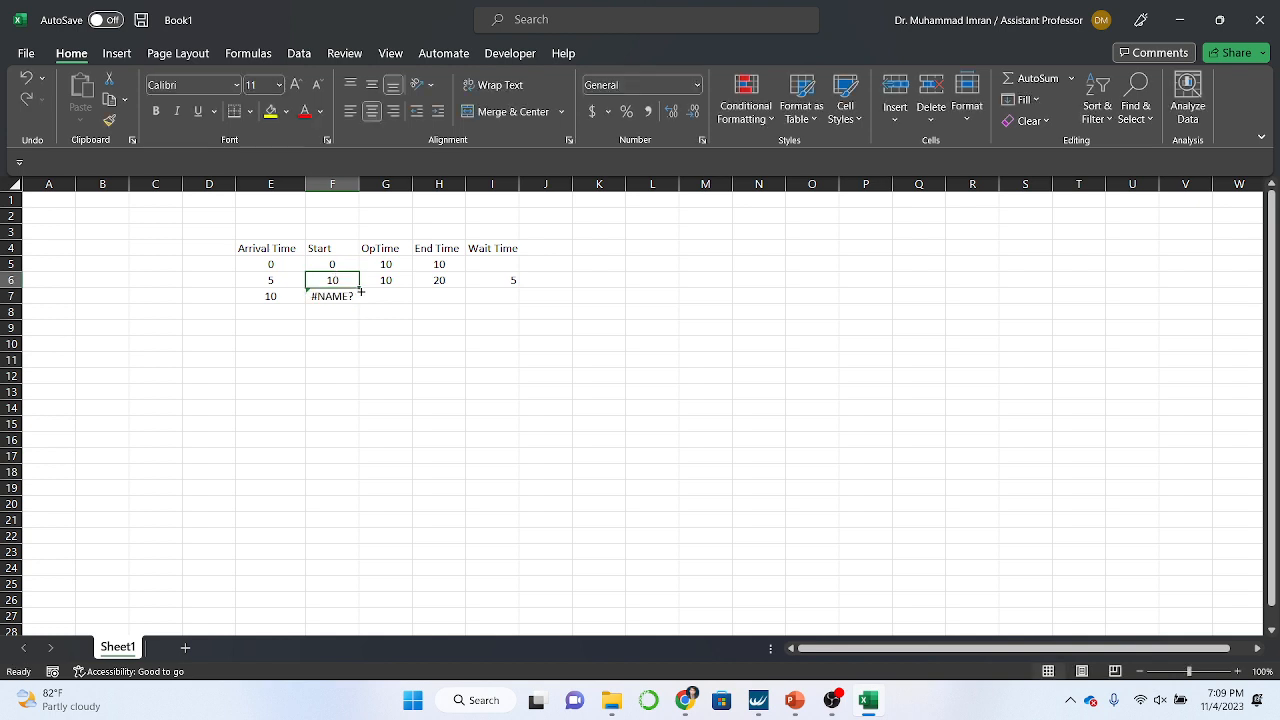
pyautogui.moveTo(360, 290); pyautogui.dragTo(467, 300)
pyautogui.click(400, 283)
pyautogui.click(450, 284)
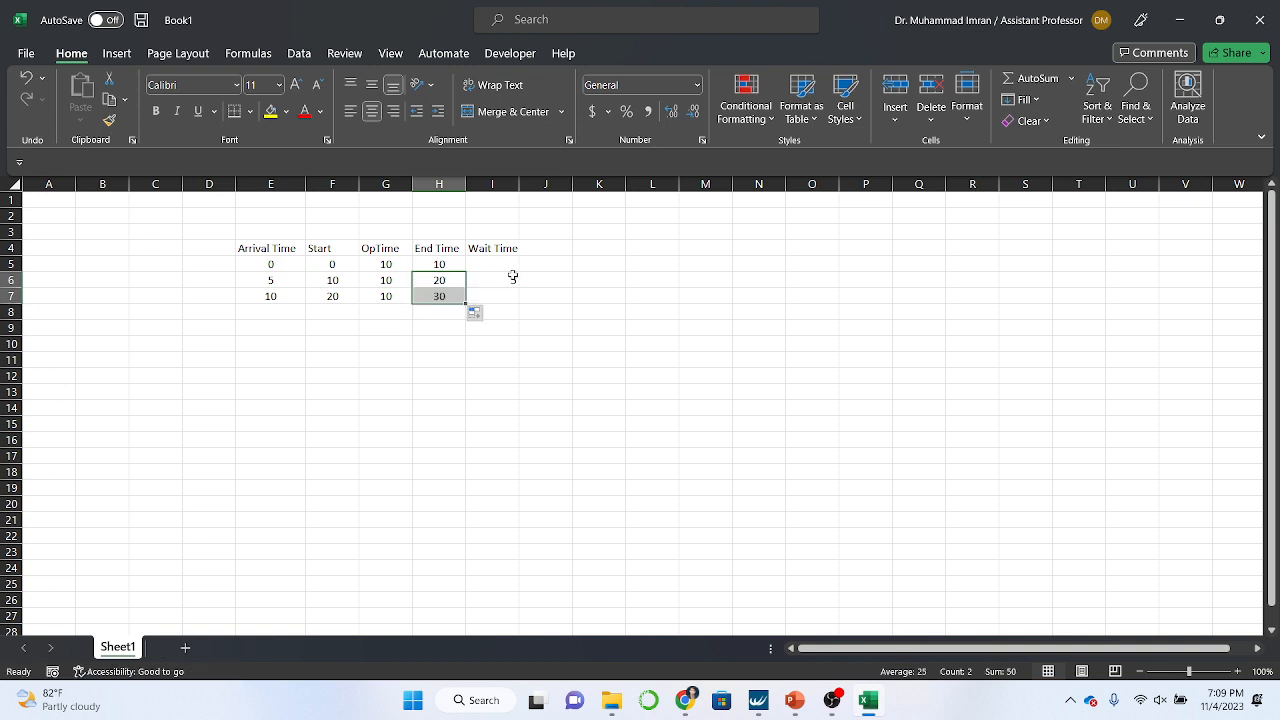
pyautogui.click(512, 277)
pyautogui.moveTo(518, 286); pyautogui.dragTo(519, 298)
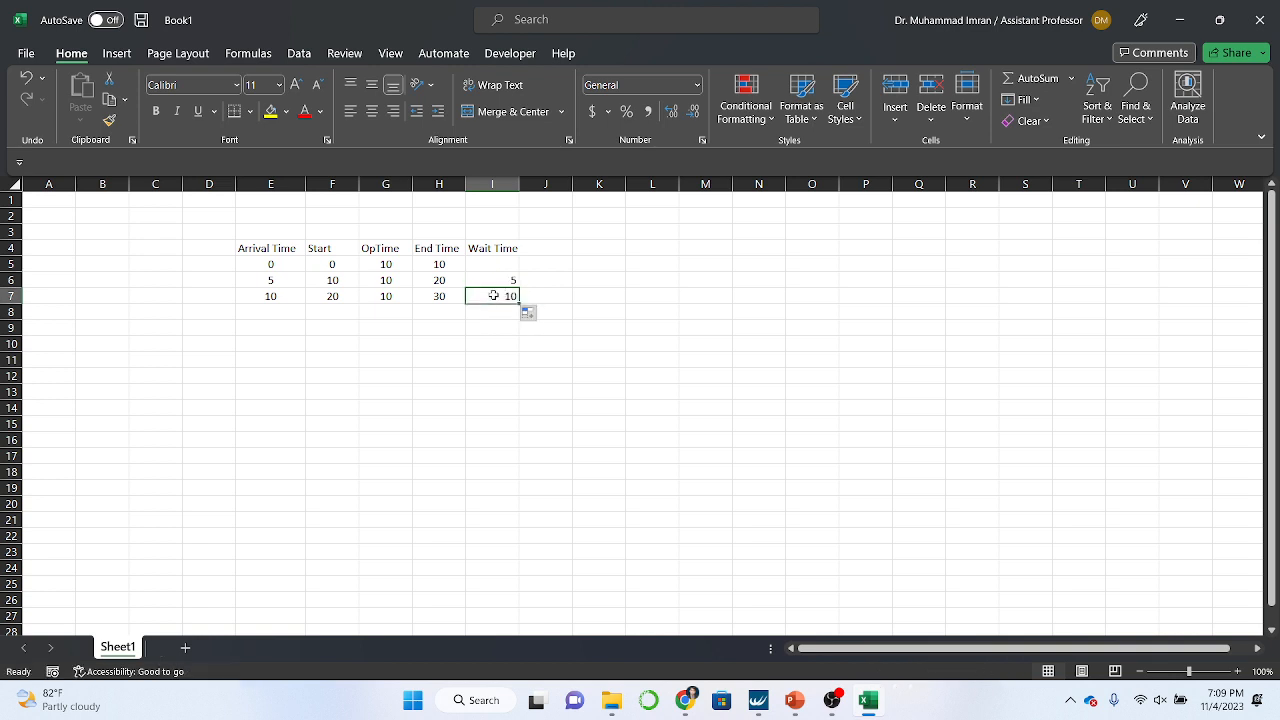
# Inspect the Wait Time formula in I7, then switch to Witness to compare it with the buffer's statistics report
pyautogui.doubleClick(494, 296)
pyautogui.press('Escape')
pyautogui.click(460, 325)
pyautogui.click(1179, 23)
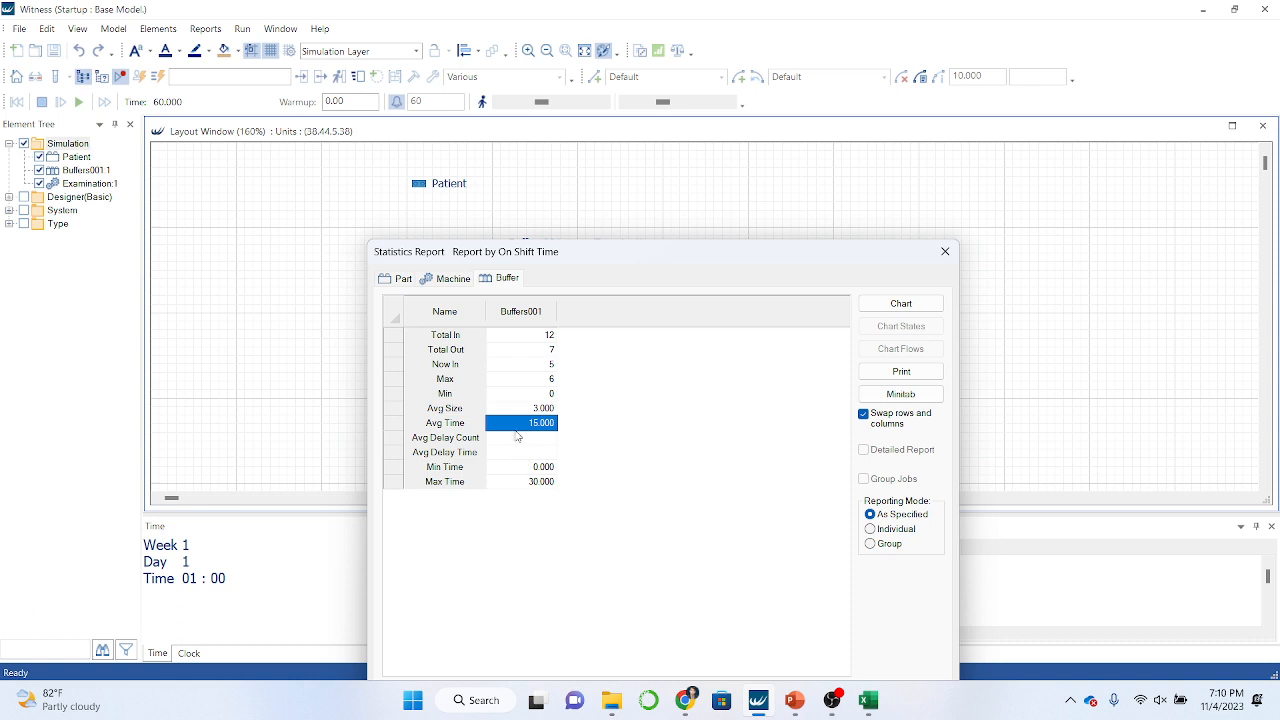
# Return to Excel and inspect the third patient's Start formula in F7
pyautogui.click(868, 700)
pyautogui.doubleClick(314, 294)
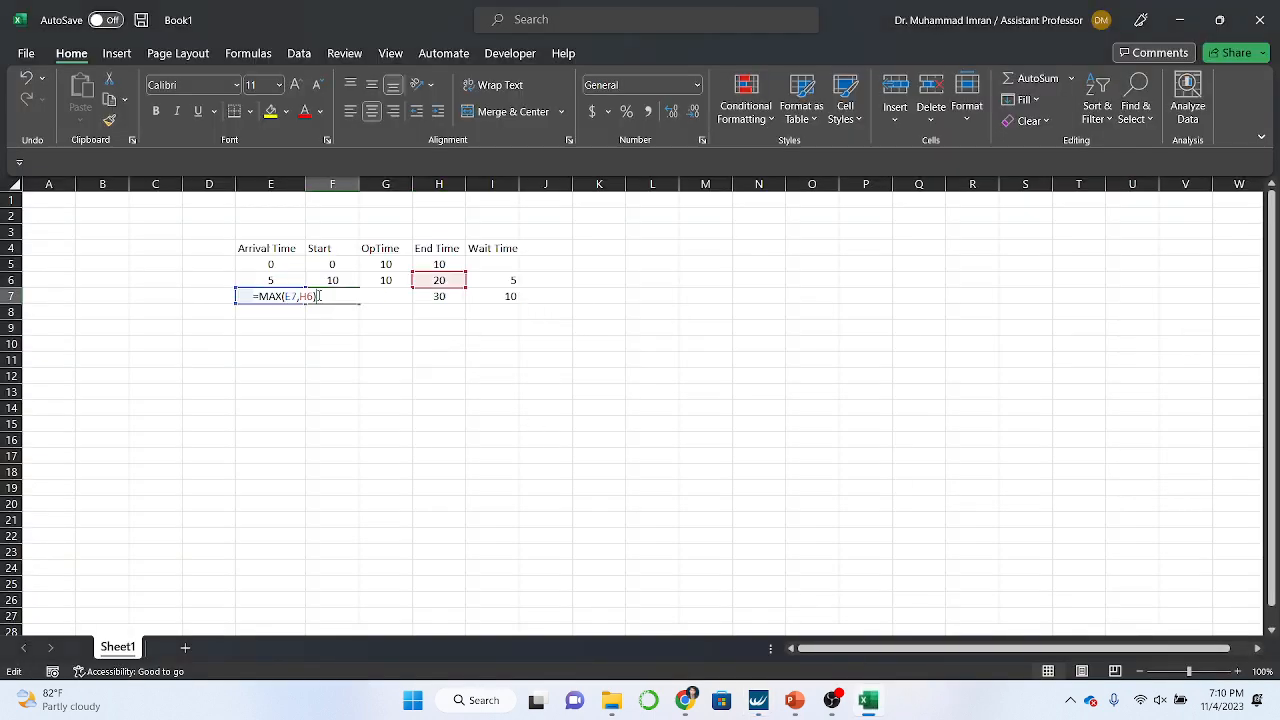
pyautogui.press('Return')
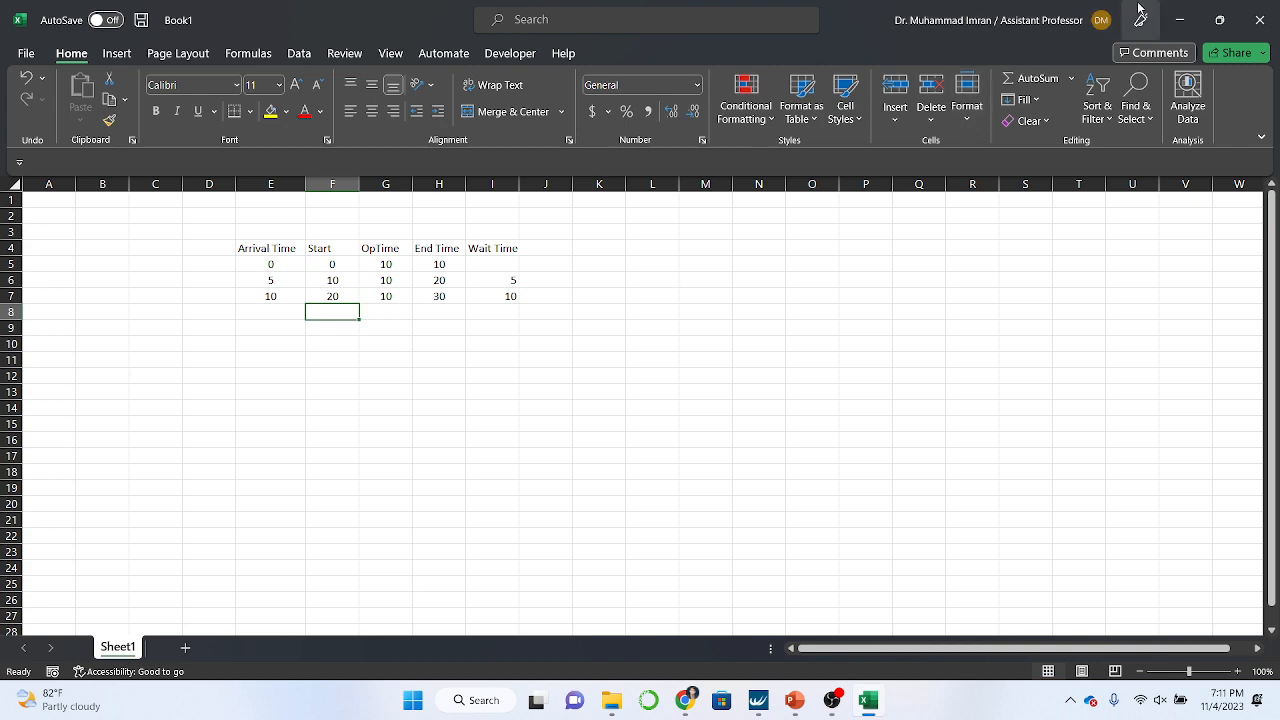
# Switch to Witness, close the Statistics Report, and display the Data designer elements
pyautogui.click(1188, 22)
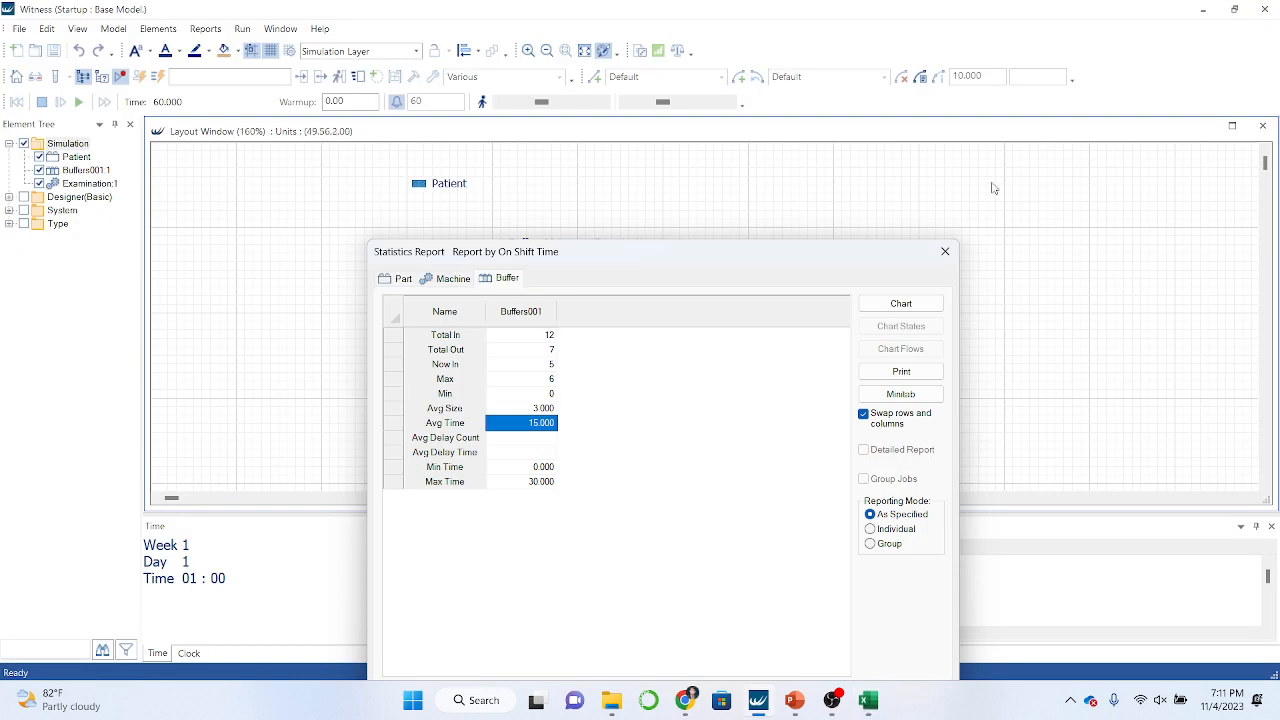
pyautogui.click(945, 253)
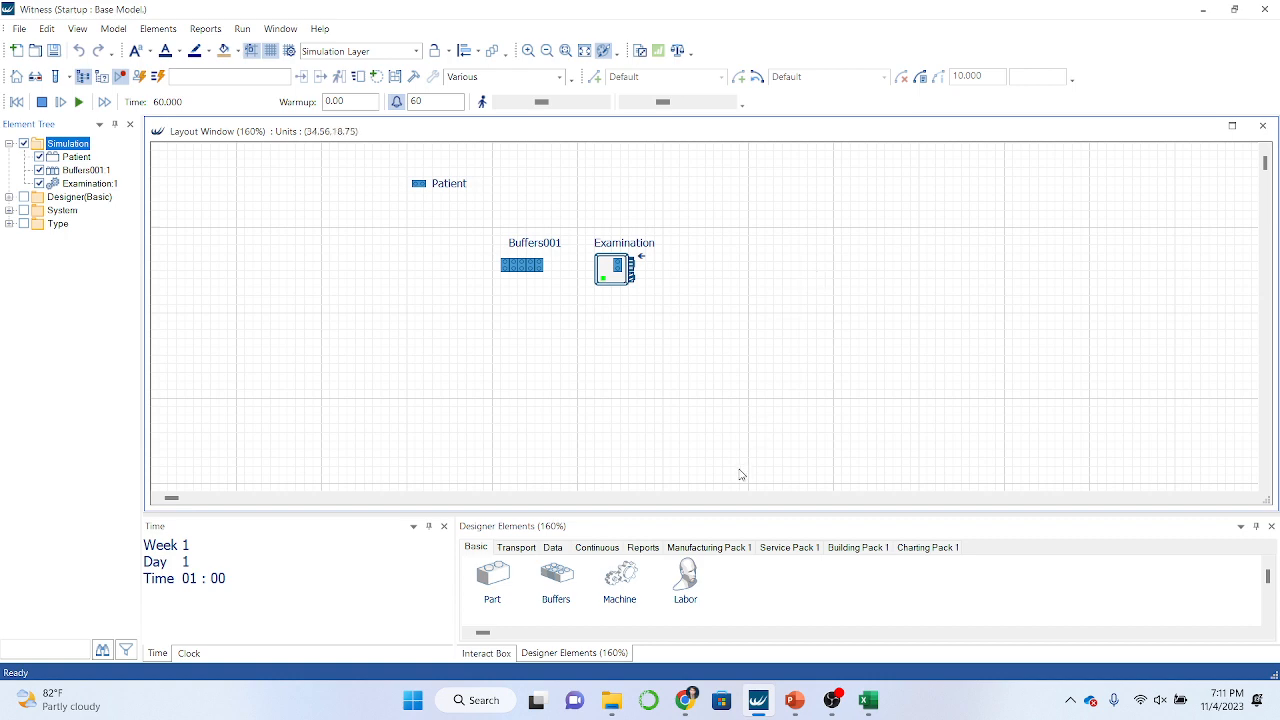
pyautogui.click(554, 547)
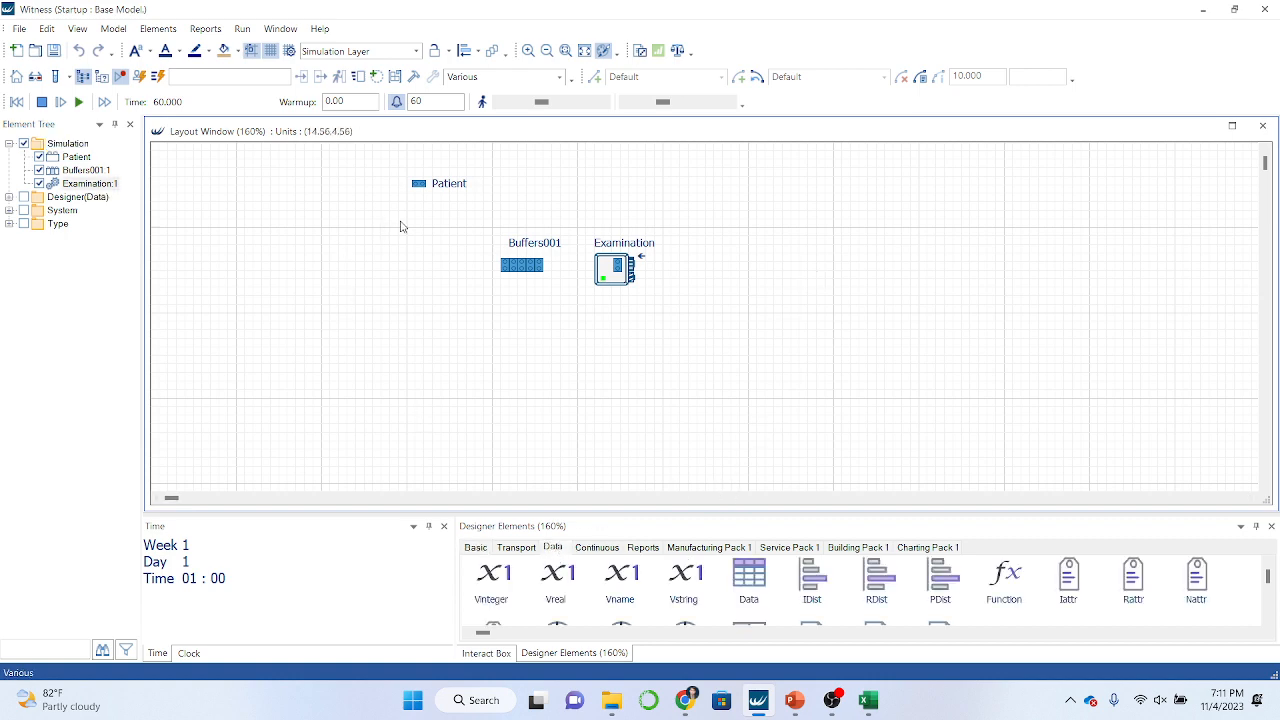
# Move the Patient, Buffers001 and Examination elements up and to the left in the layout, making room beside the machine
pyautogui.moveTo(389, 167)
pyautogui.mouseDown()
pyautogui.moveTo(486, 212)
pyautogui.moveTo(285, 175)
pyautogui.mouseUp()
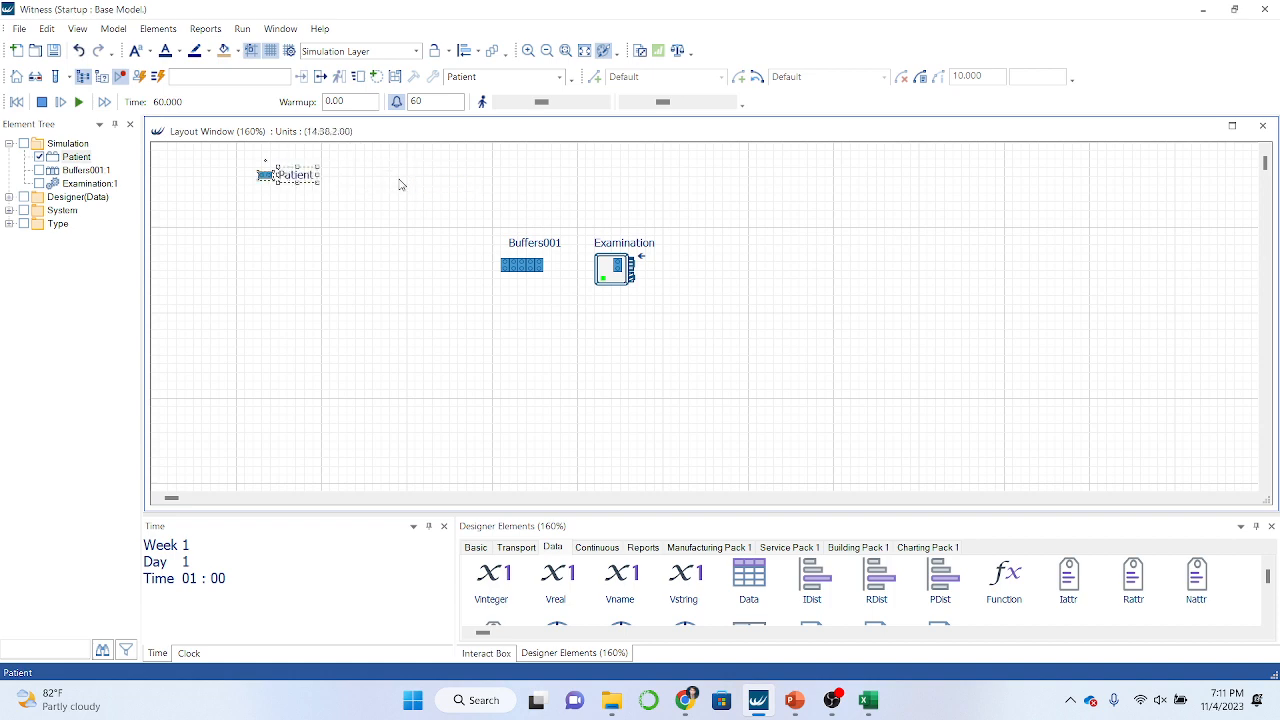
pyautogui.moveTo(474, 228)
pyautogui.mouseDown()
pyautogui.moveTo(563, 277)
pyautogui.moveTo(548, 291)
pyautogui.moveTo(498, 214)
pyautogui.mouseUp()
pyautogui.click(480, 214)
pyautogui.click(528, 248)
pyautogui.moveTo(532, 253); pyautogui.dragTo(437, 183)
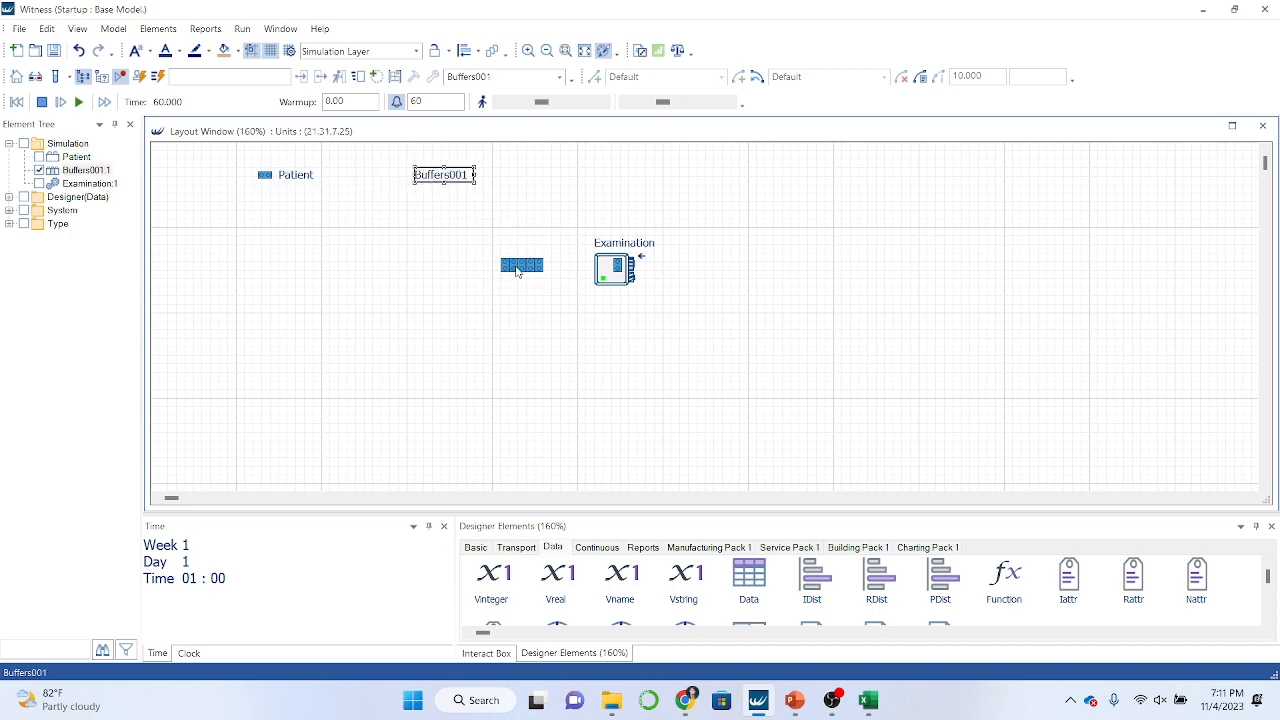
pyautogui.moveTo(516, 268); pyautogui.dragTo(431, 209)
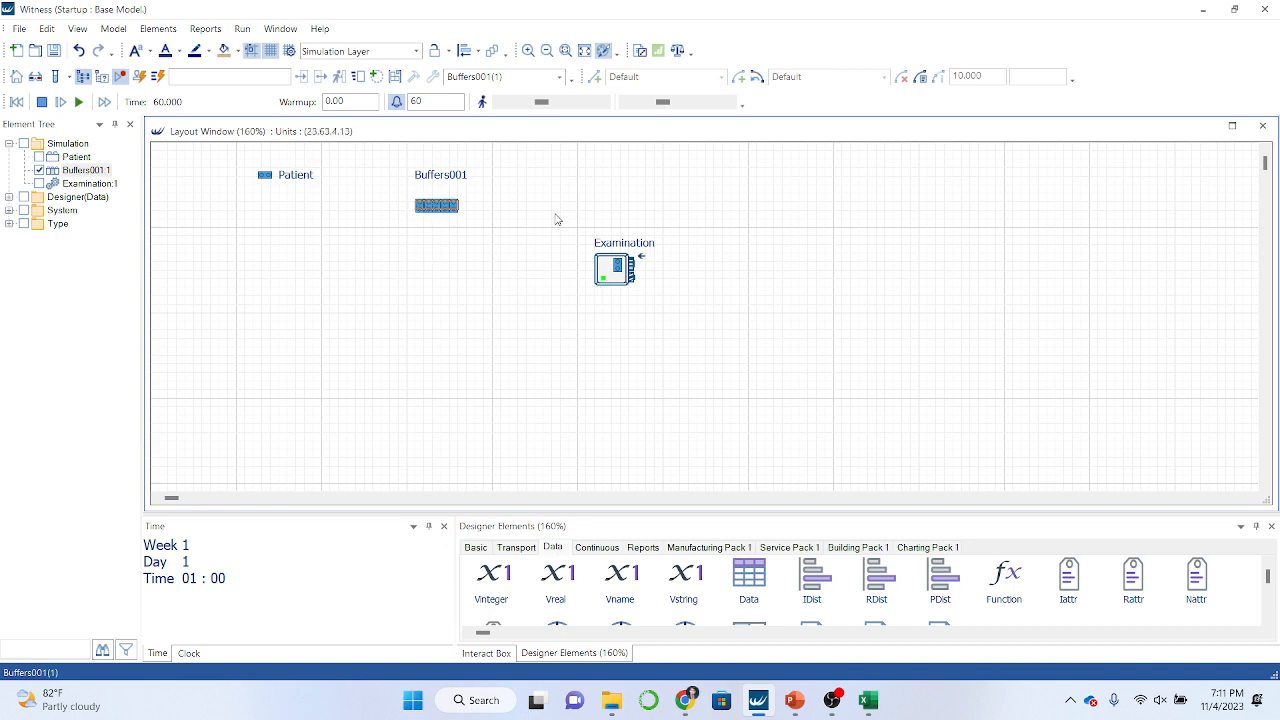
pyautogui.moveTo(554, 217); pyautogui.dragTo(686, 317)
pyautogui.moveTo(604, 261); pyautogui.dragTo(509, 183)
pyautogui.click(634, 209)
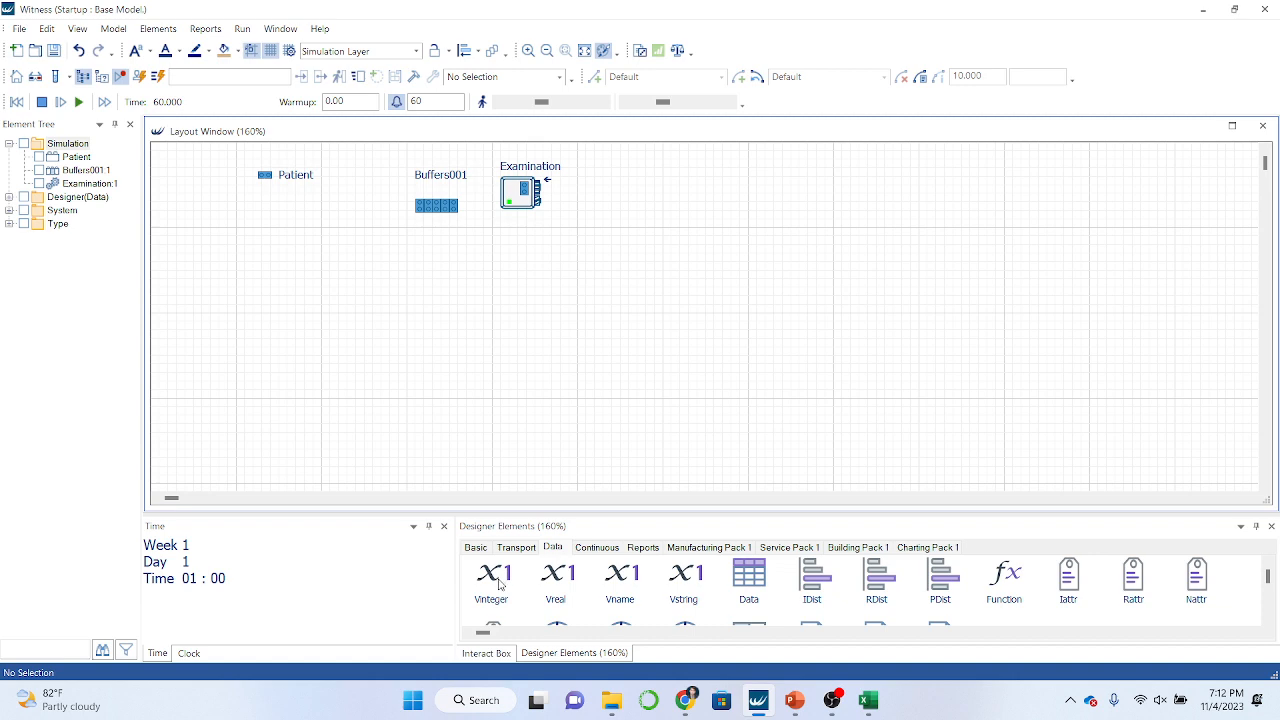
# Place a Vinteger variable in the layout to the right of Examination and name it PatientServed
pyautogui.moveTo(490, 585); pyautogui.dragTo(690, 186)
pyautogui.click(716, 316)
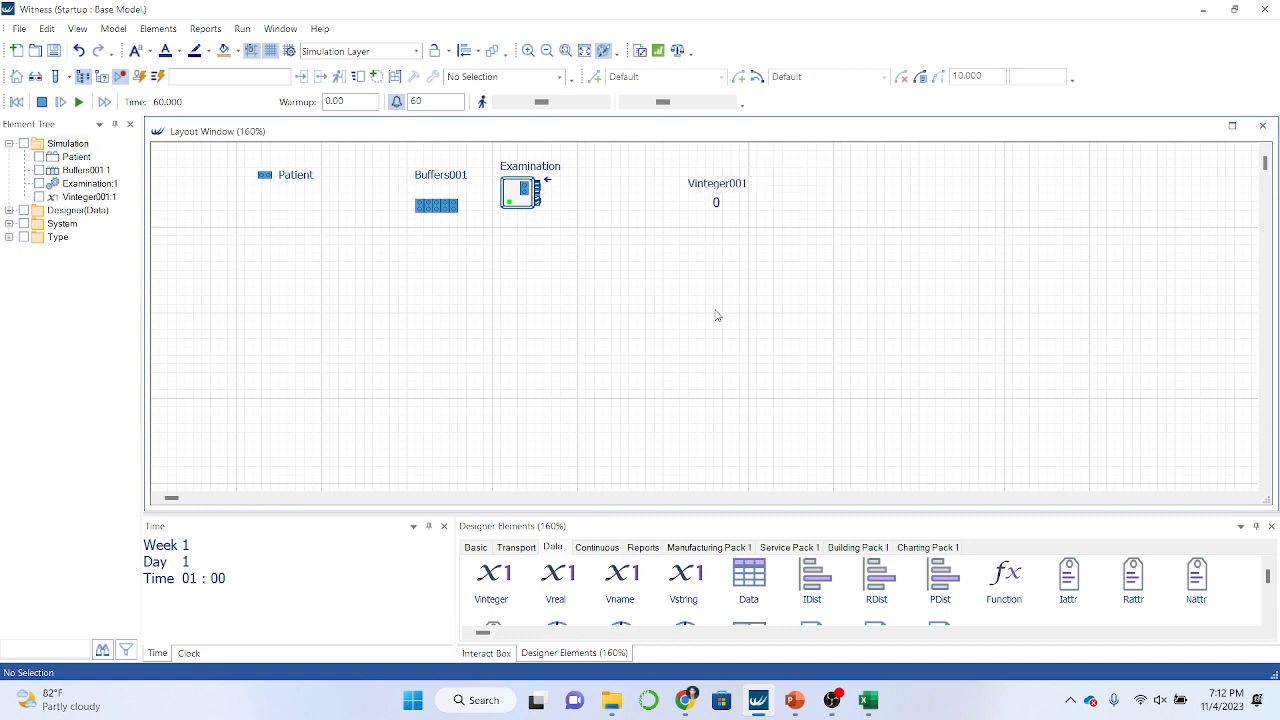
pyautogui.doubleClick(712, 192)
pyautogui.write('P')
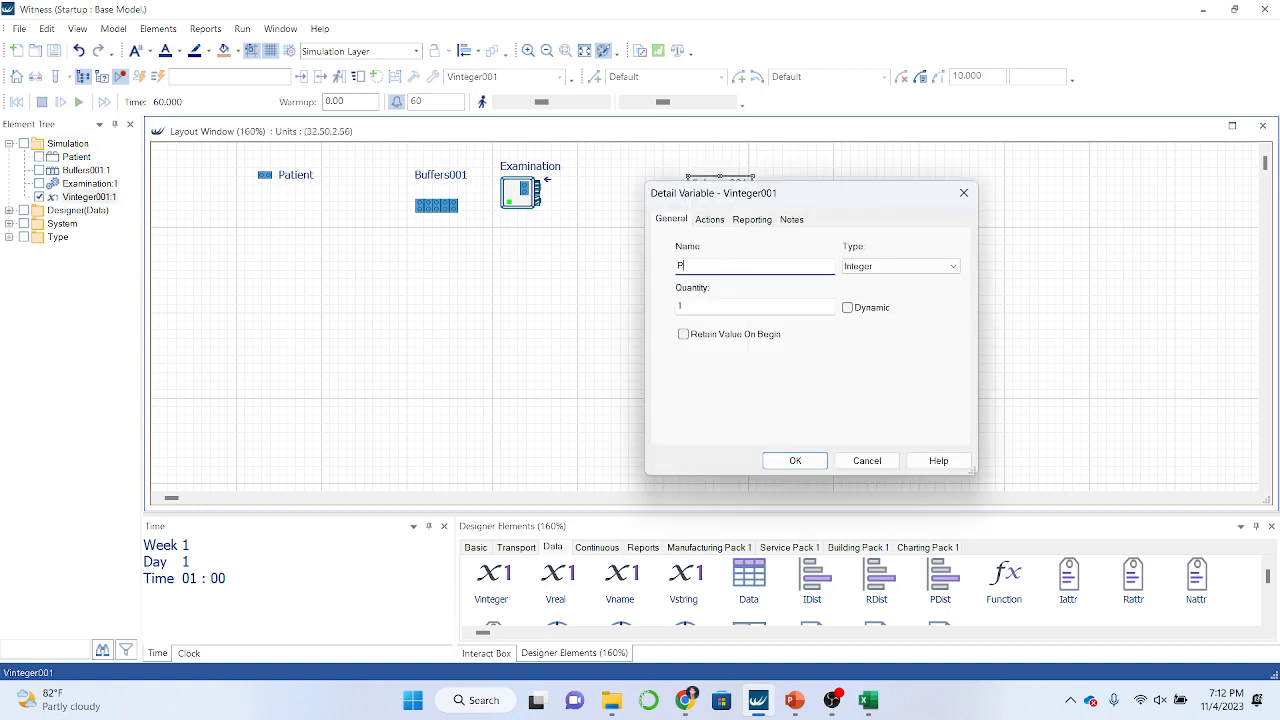
pyautogui.write('atientServed')
pyautogui.click(793, 460)
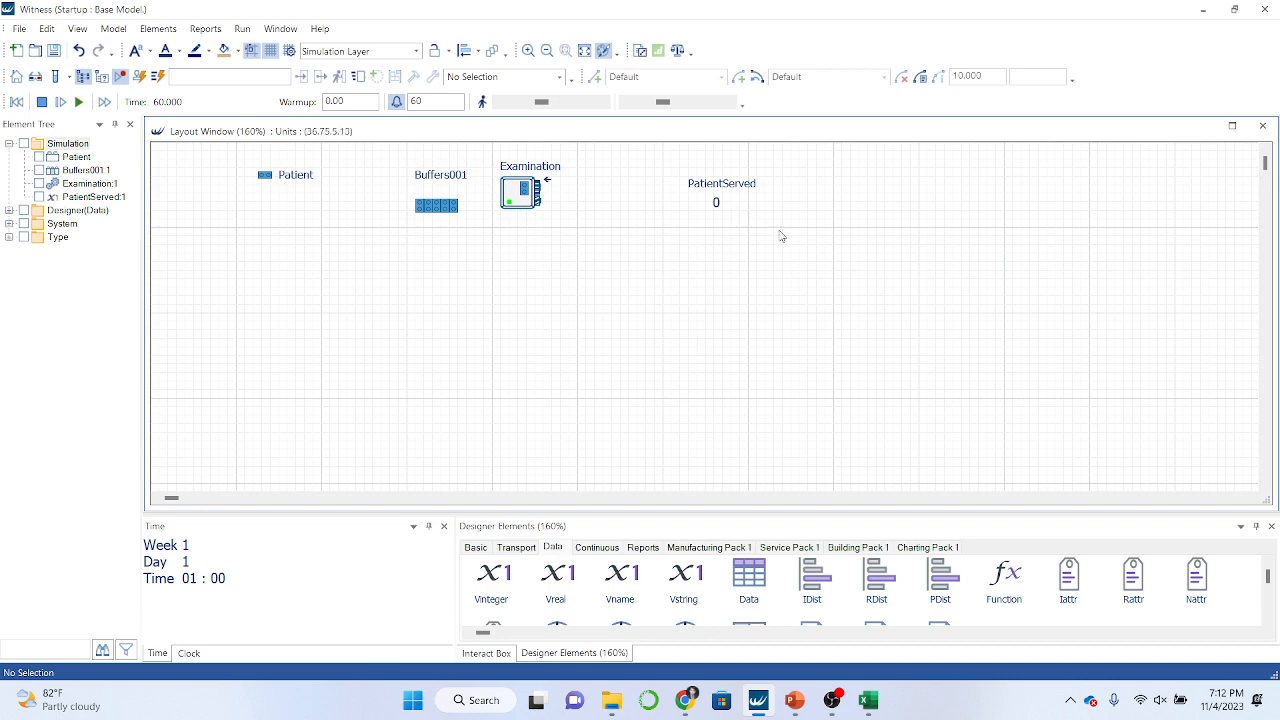
pyautogui.click(729, 185)
pyautogui.click(692, 267)
pyautogui.doubleClick(519, 198)
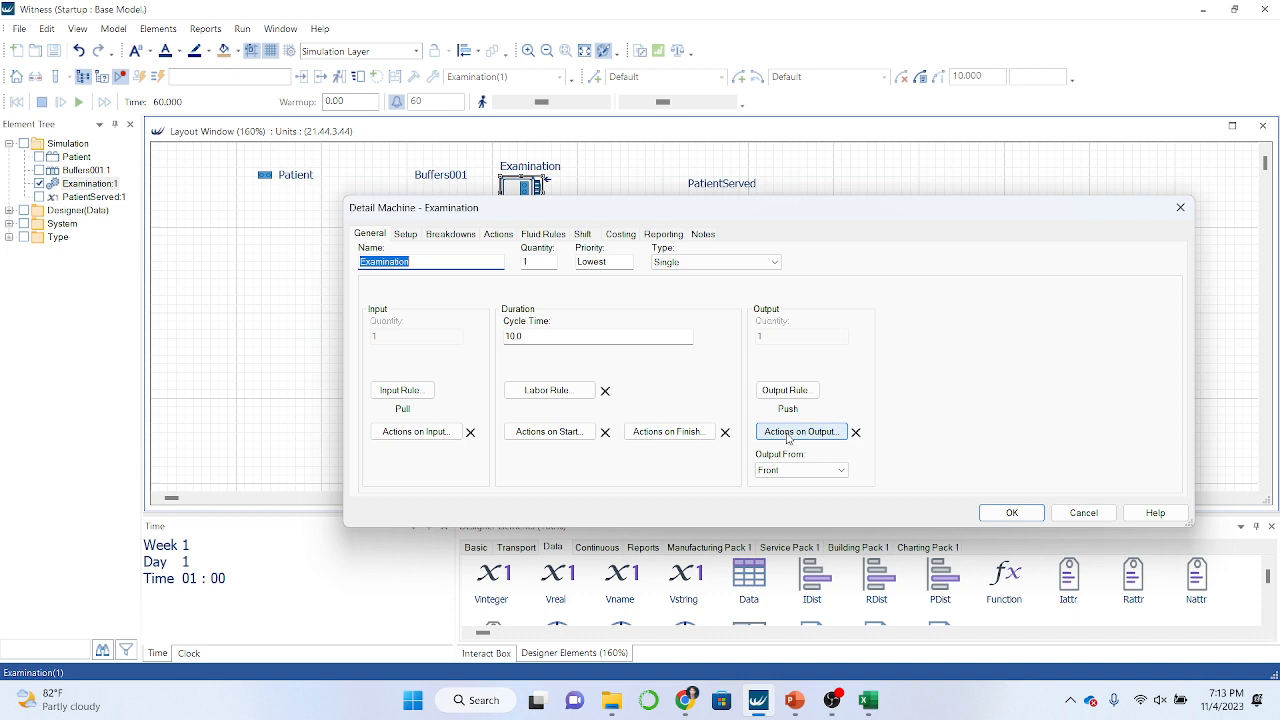
pyautogui.click(789, 436)
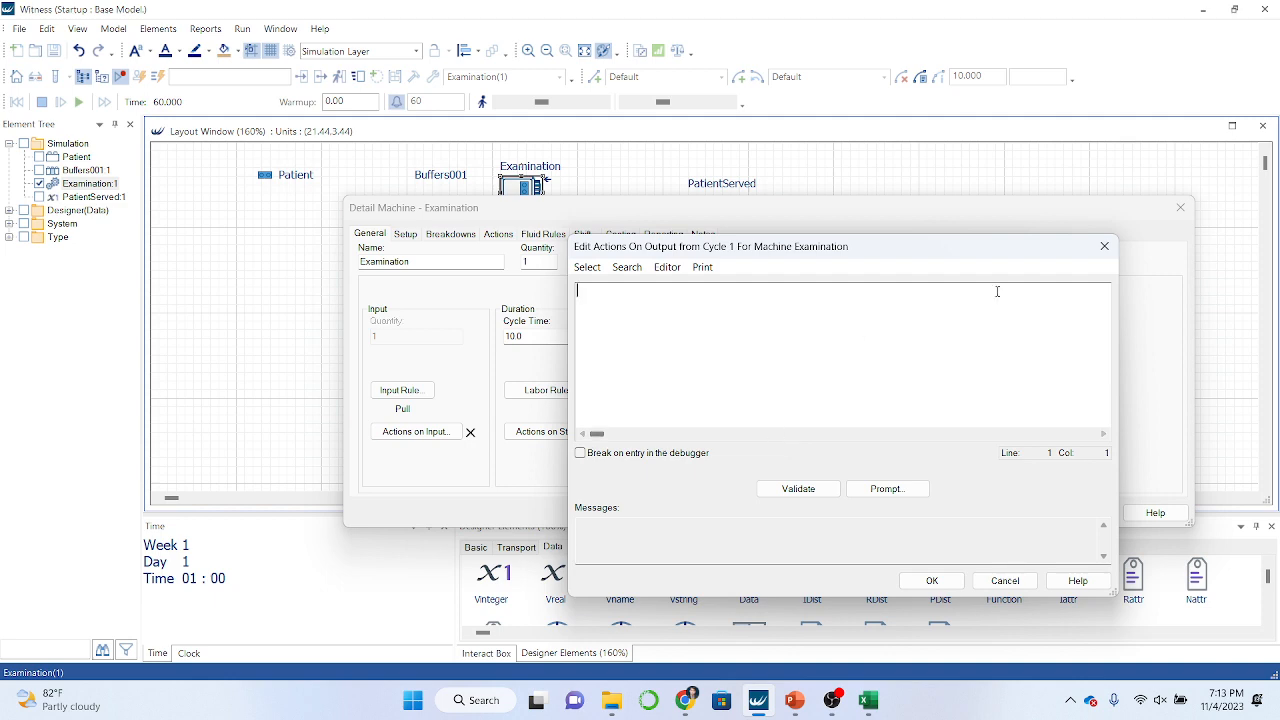
pyautogui.click(1104, 246)
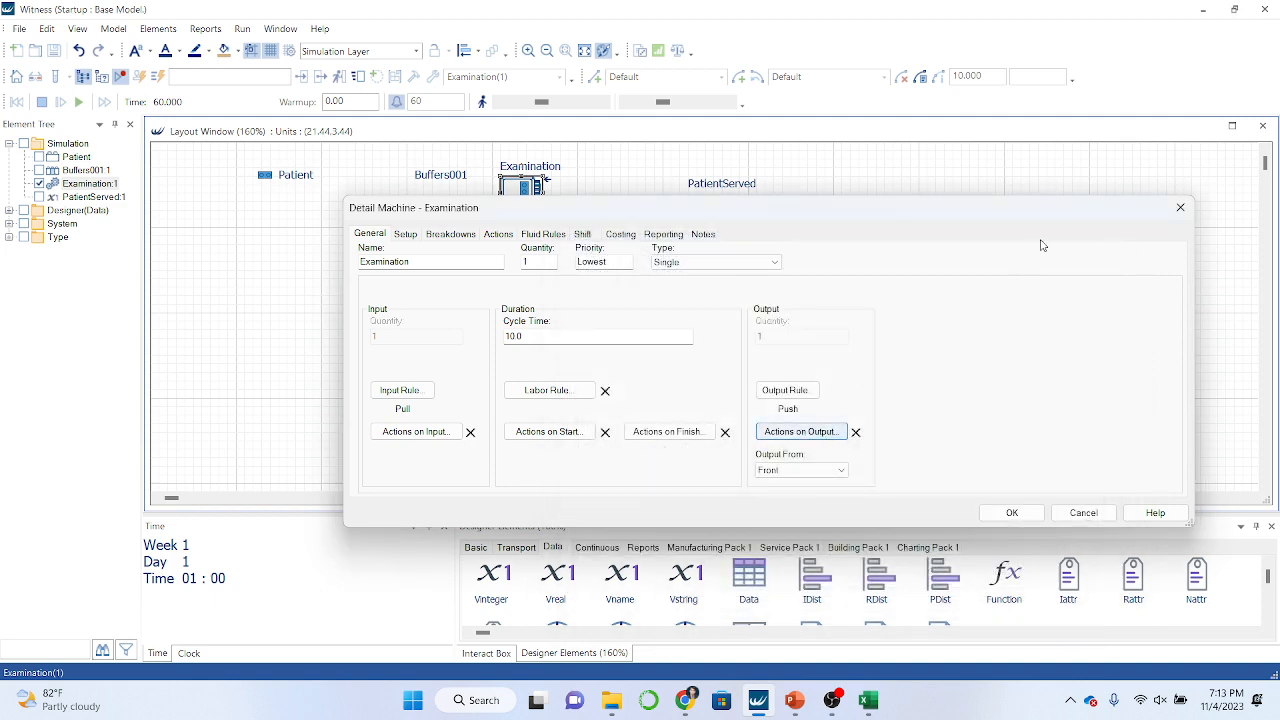
pyautogui.click(1180, 207)
pyautogui.click(871, 240)
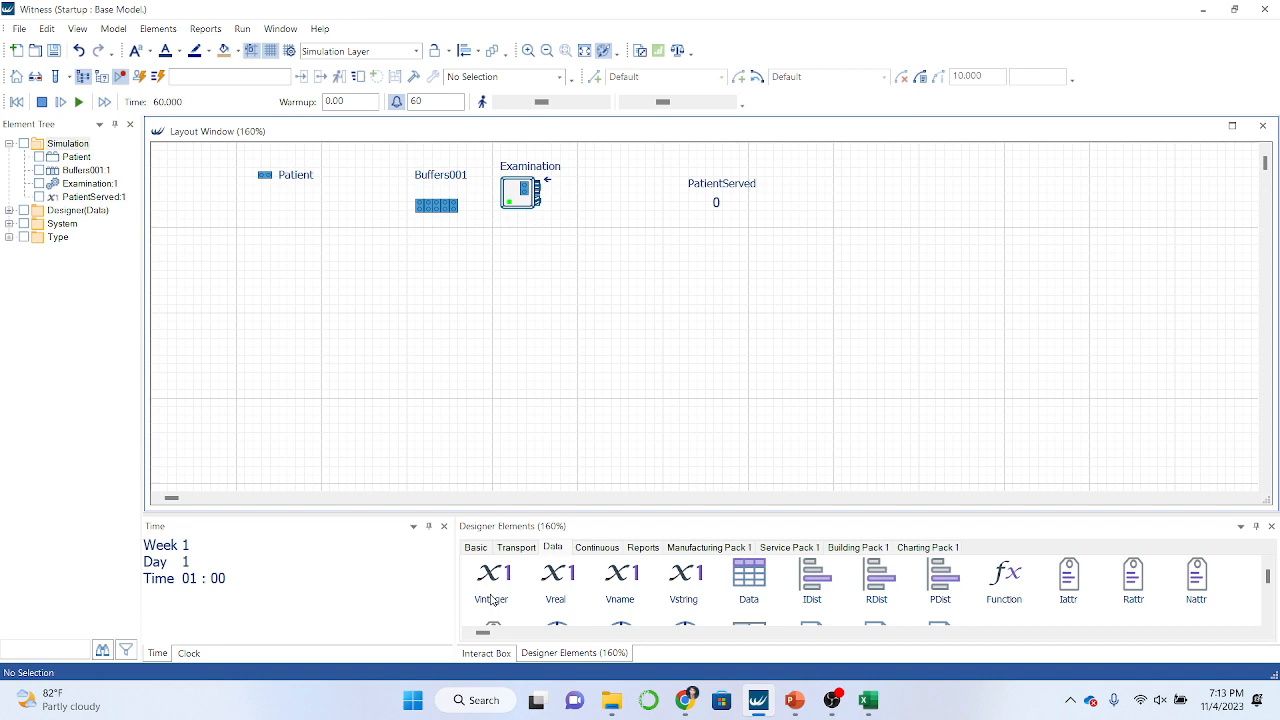
# Write PatientServed=nship(Patient) as the Examination machine's action on output
pyautogui.click(520, 206)
pyautogui.doubleClick(520, 206)
pyautogui.click(801, 428)
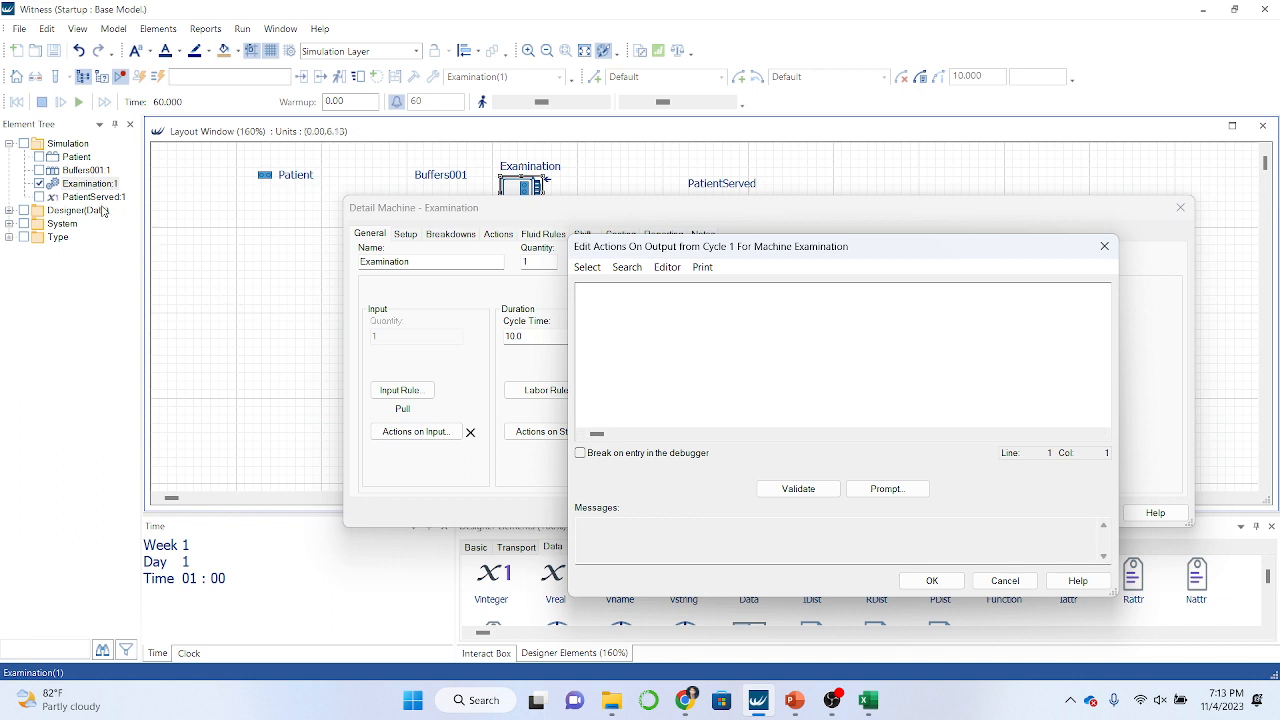
pyautogui.doubleClick(100, 198)
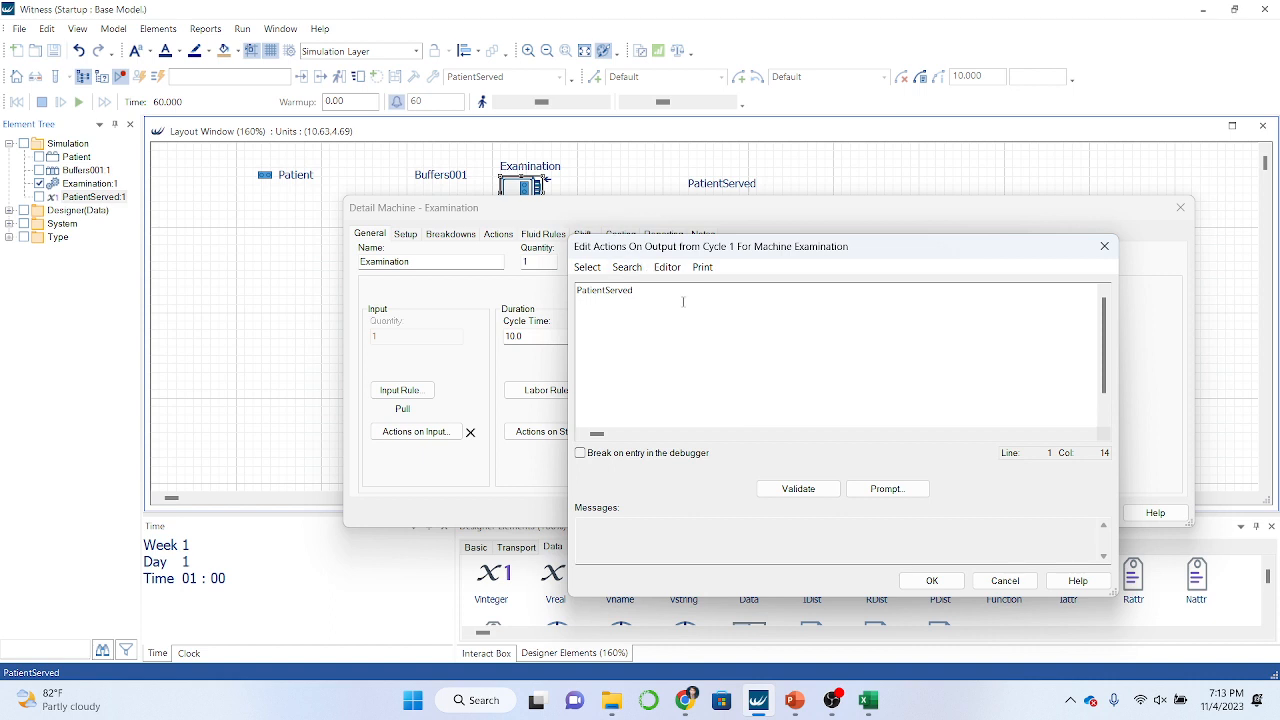
pyautogui.write('=nship')
pyautogui.write('(')
pyautogui.doubleClick(86, 158)
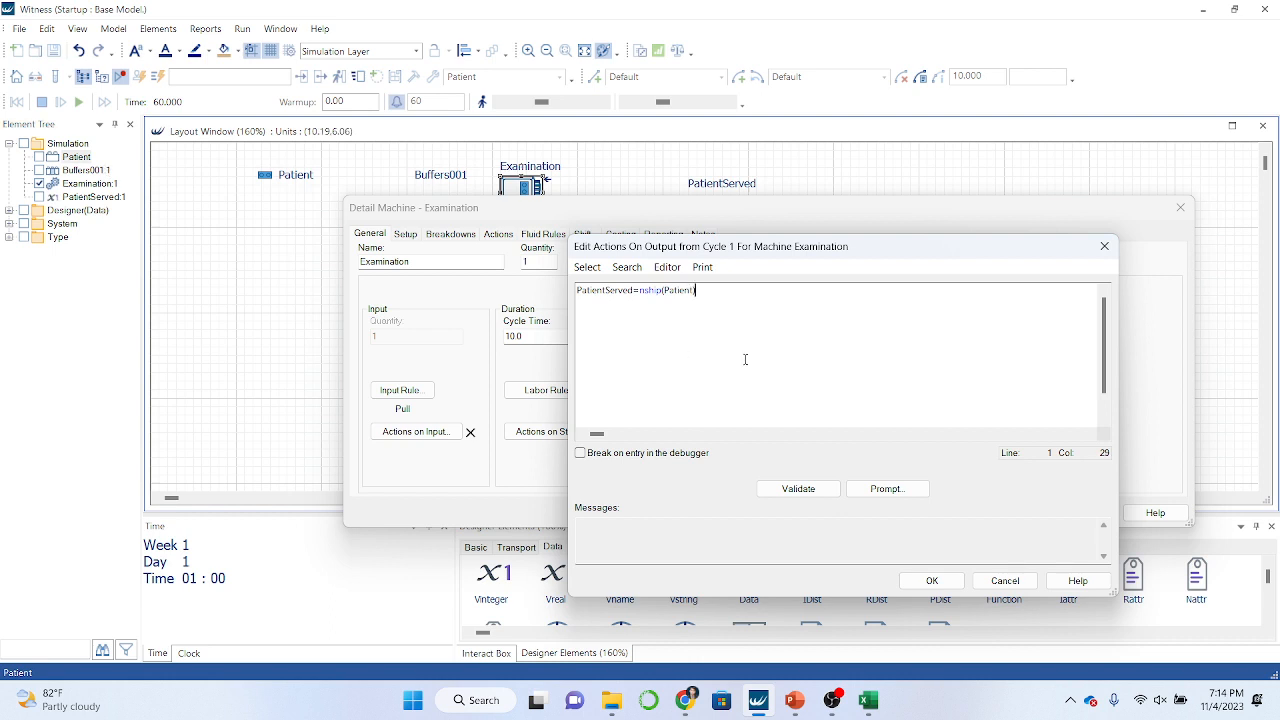
# Validate and accept Examination's output action, and run the model
pyautogui.click(775, 485)
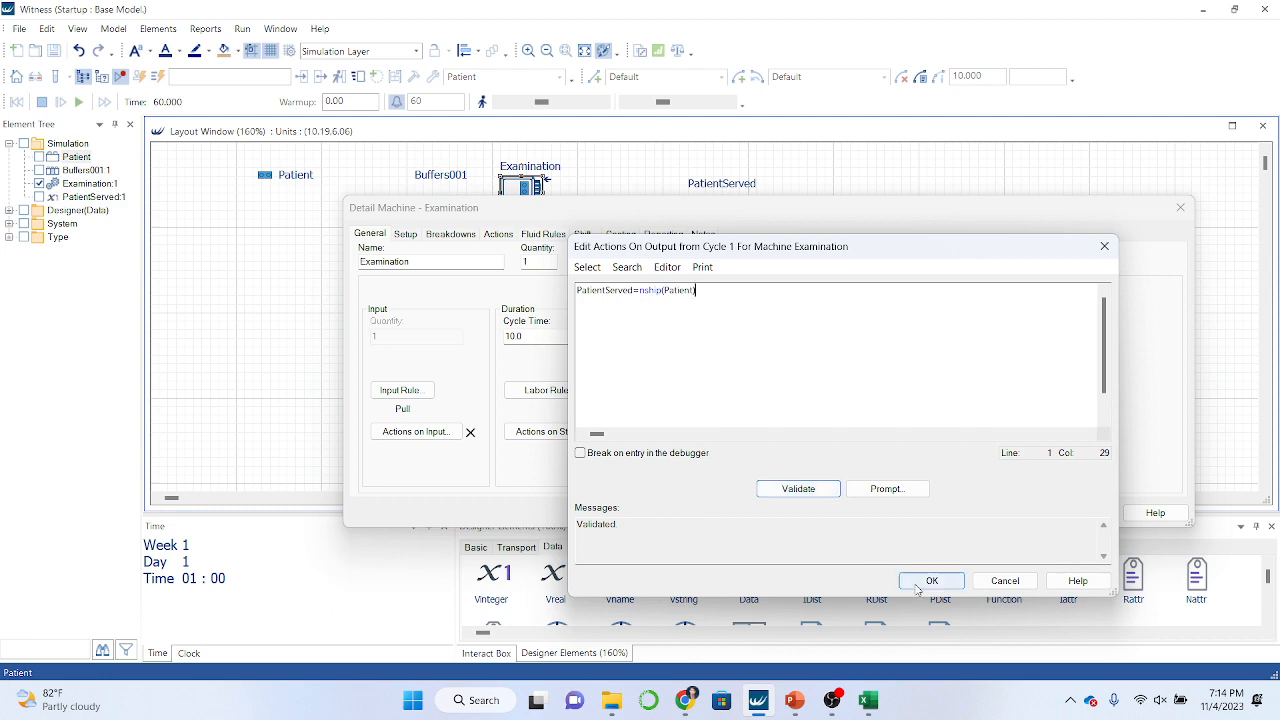
pyautogui.click(919, 585)
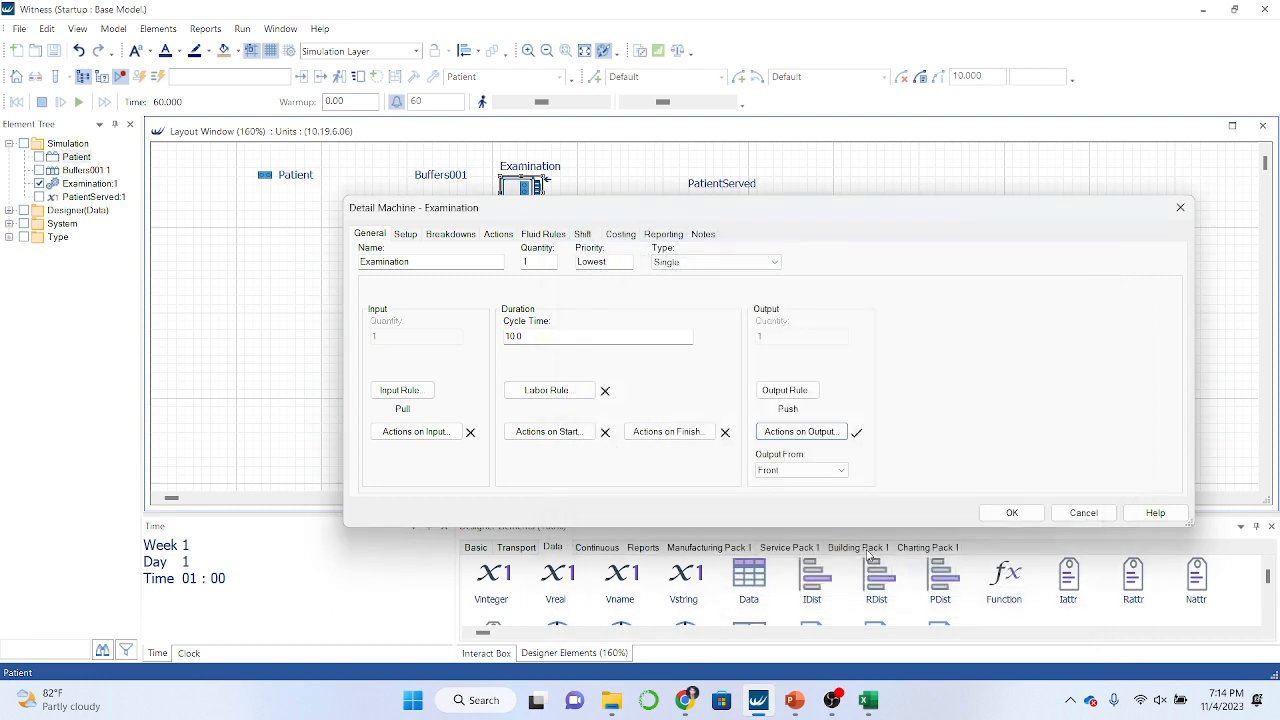
pyautogui.click(1012, 512)
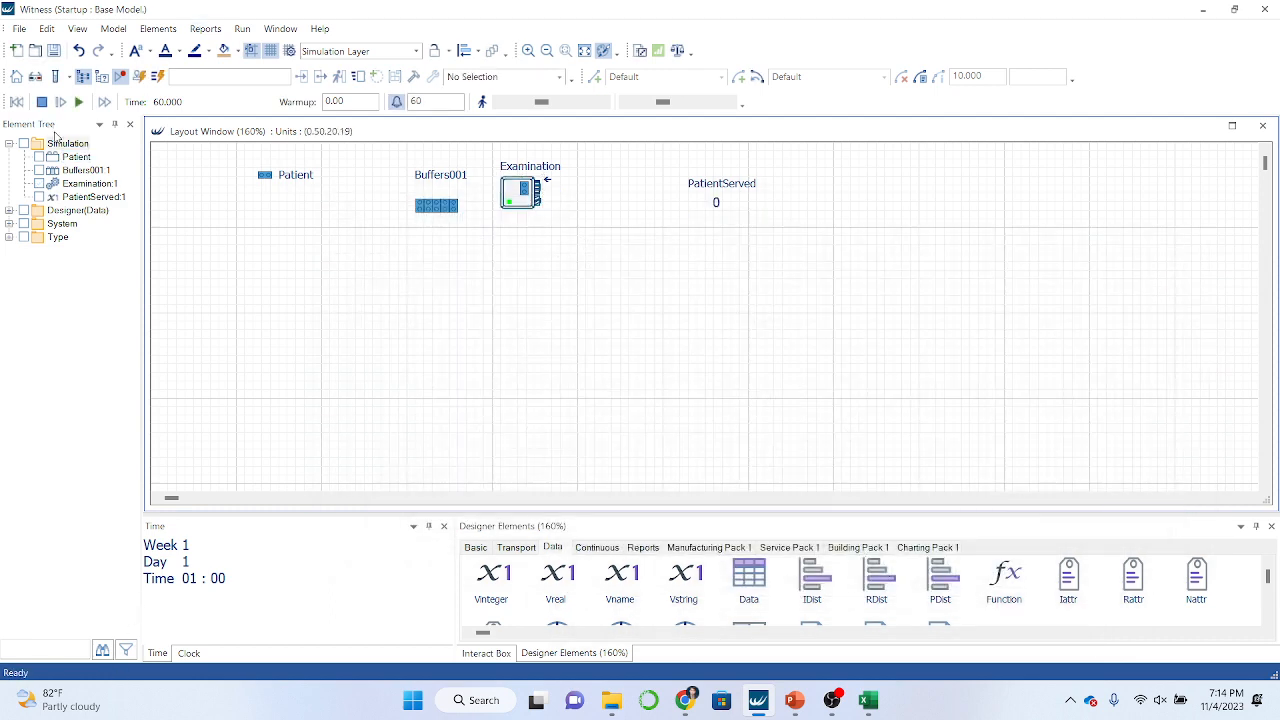
pyautogui.click(79, 102)
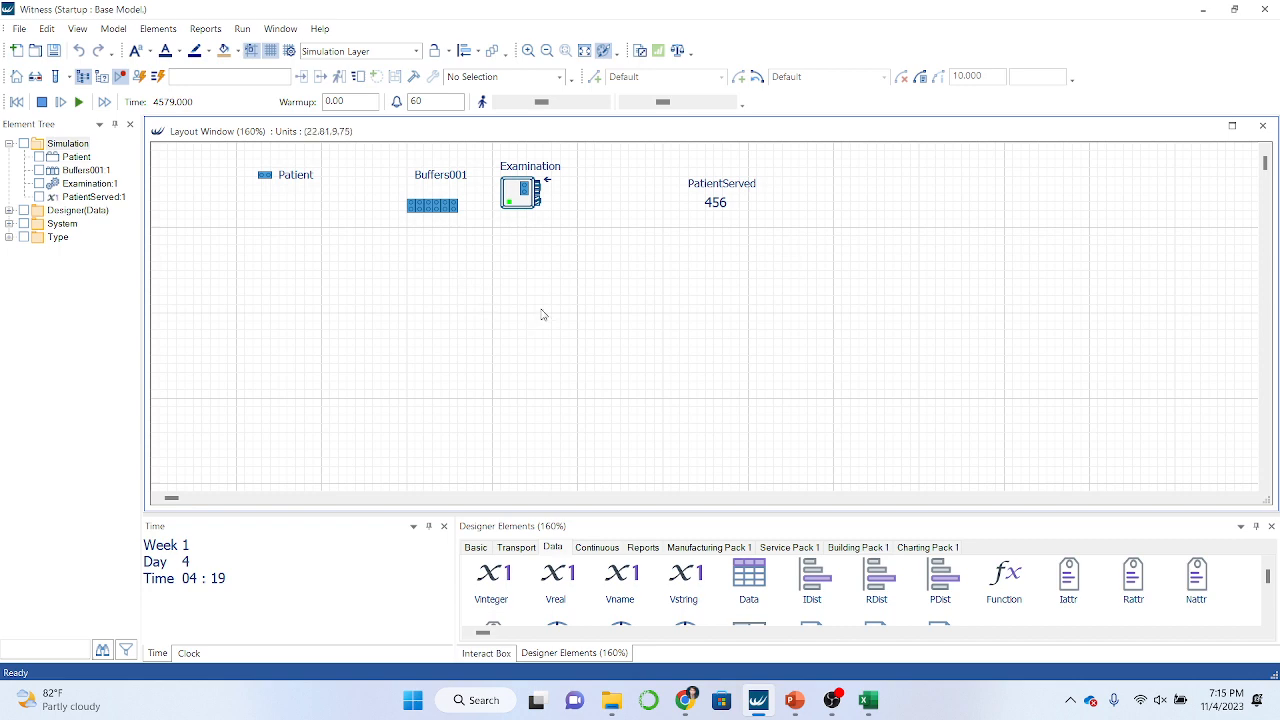
# Switch the part queue display of Buffers001 to Count and set its display size to 9
pyautogui.click(434, 211)
pyautogui.rightClick(434, 211)
pyautogui.click(486, 275)
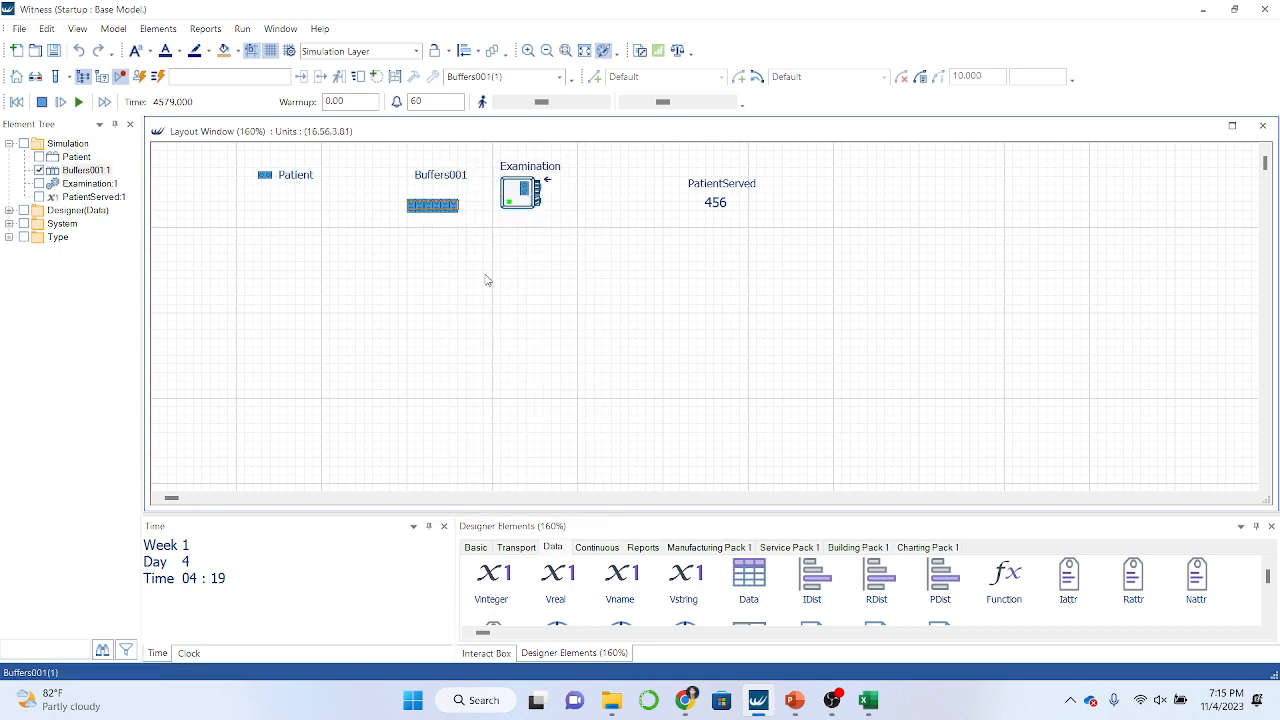
pyautogui.click(535, 274)
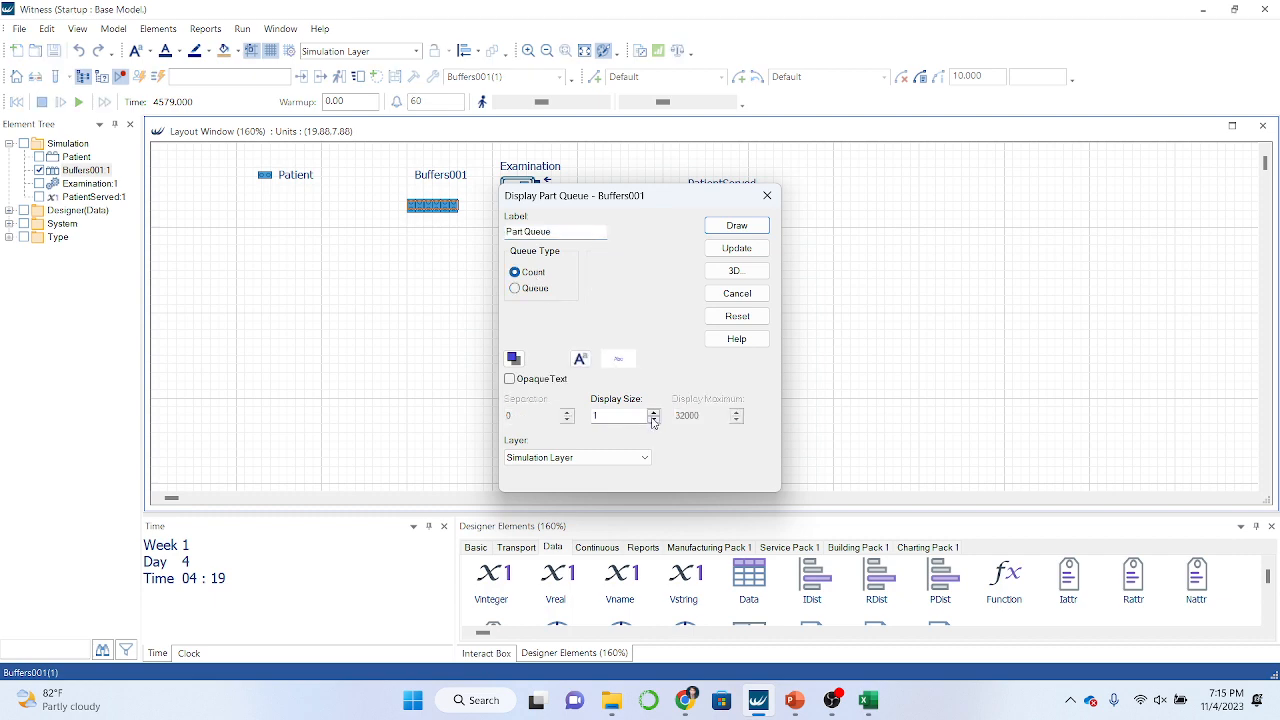
pyautogui.click(654, 413)
pyautogui.click(654, 413)
pyautogui.click(654, 413)
pyautogui.click(654, 413)
pyautogui.click(654, 413)
pyautogui.click(654, 413)
pyautogui.click(654, 413)
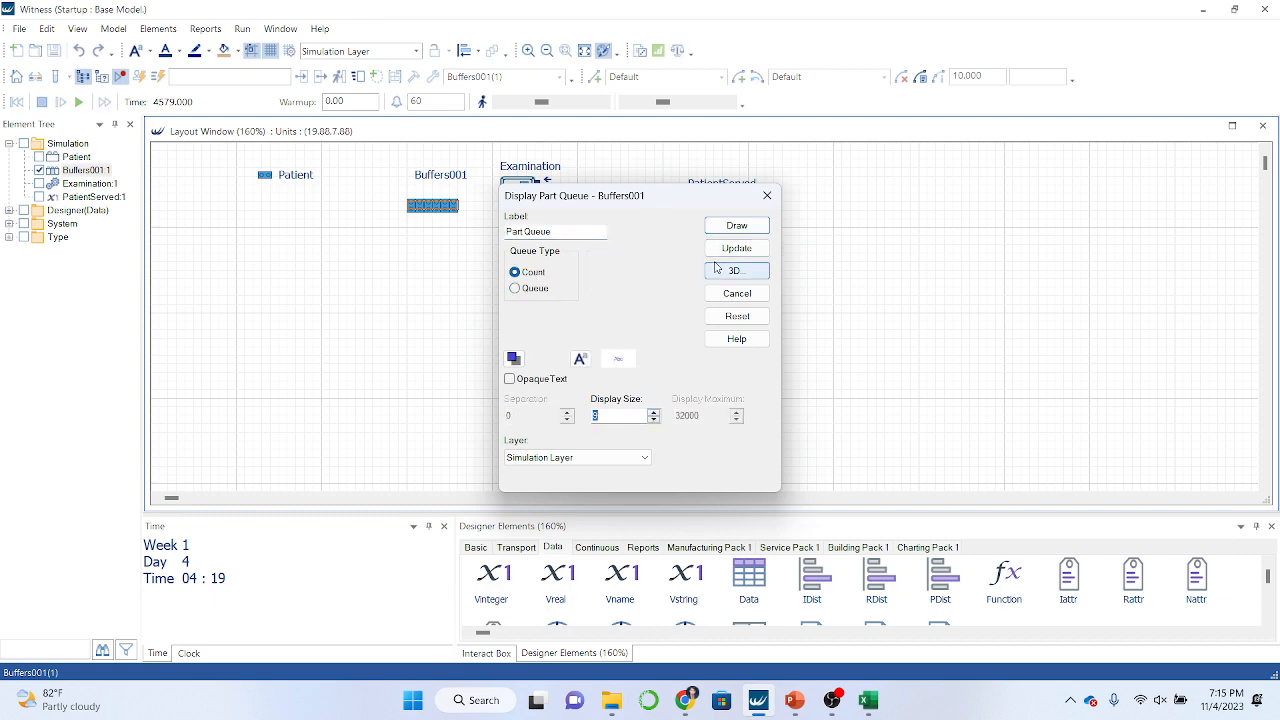
# Enlarge the queue count's font, update the display, and place the number beneath the Buffers001 label
pyautogui.click(580, 358)
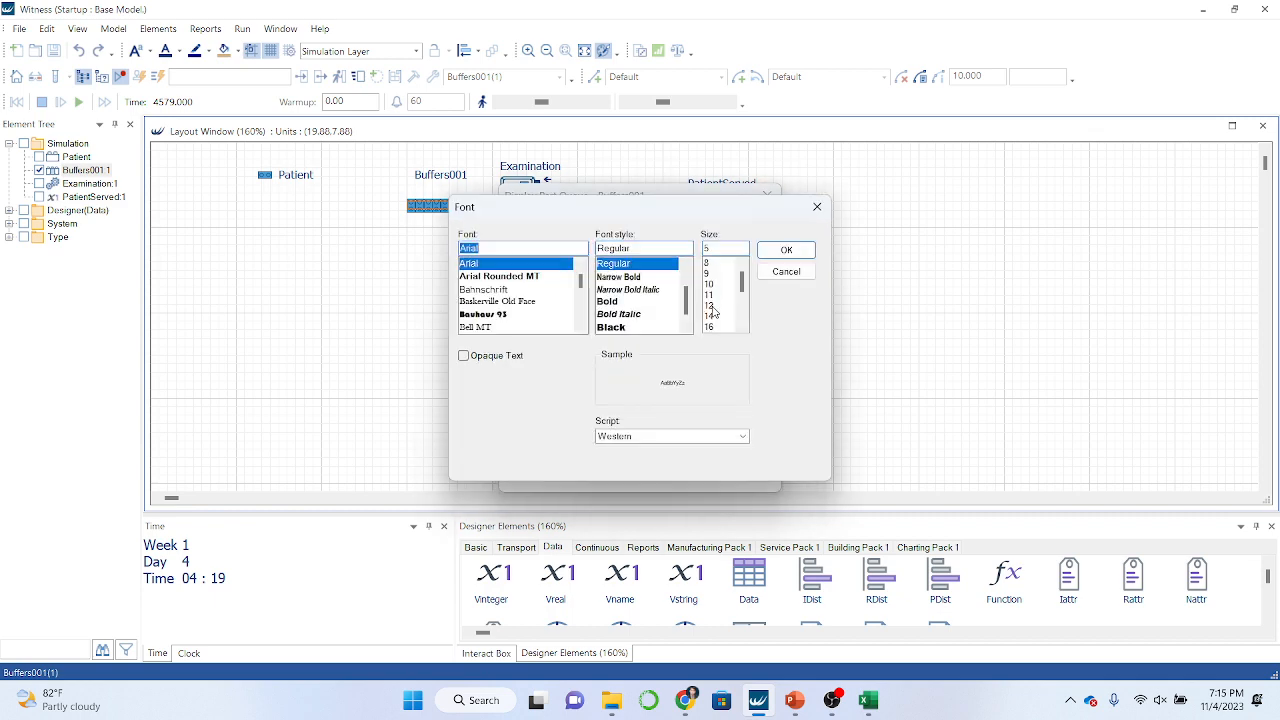
pyautogui.click(711, 313)
pyautogui.click(786, 250)
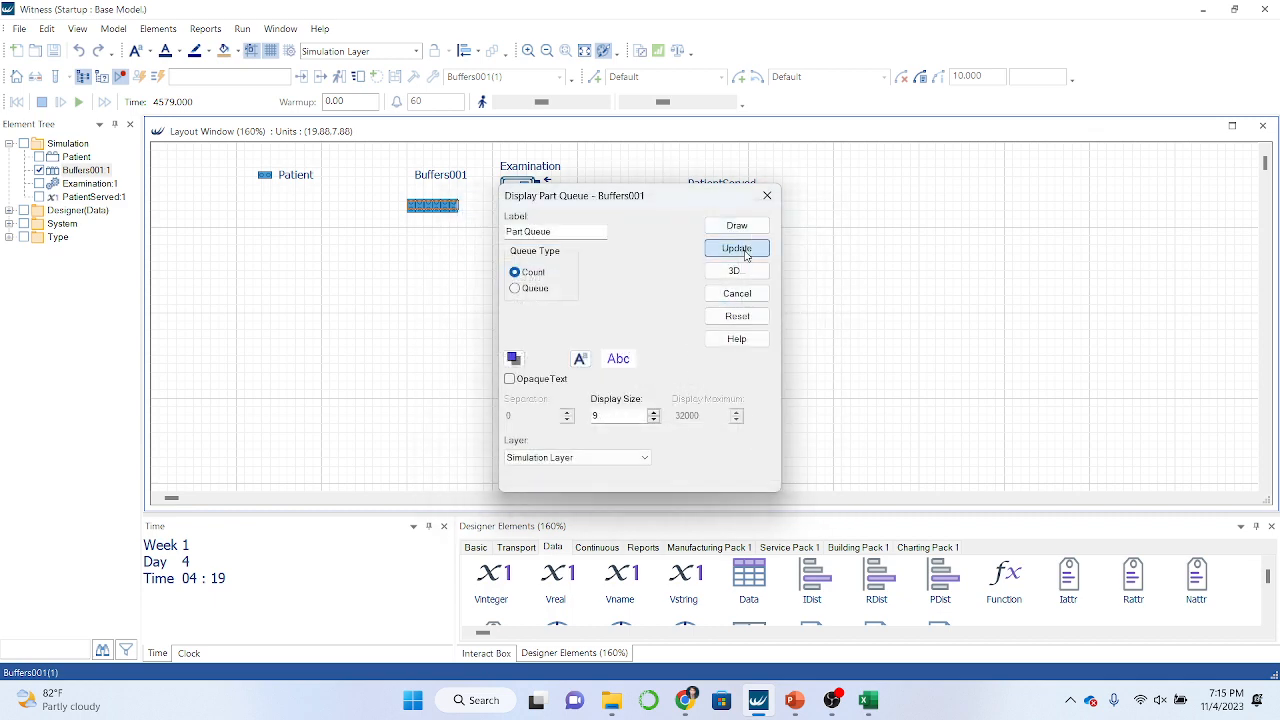
pyautogui.click(737, 249)
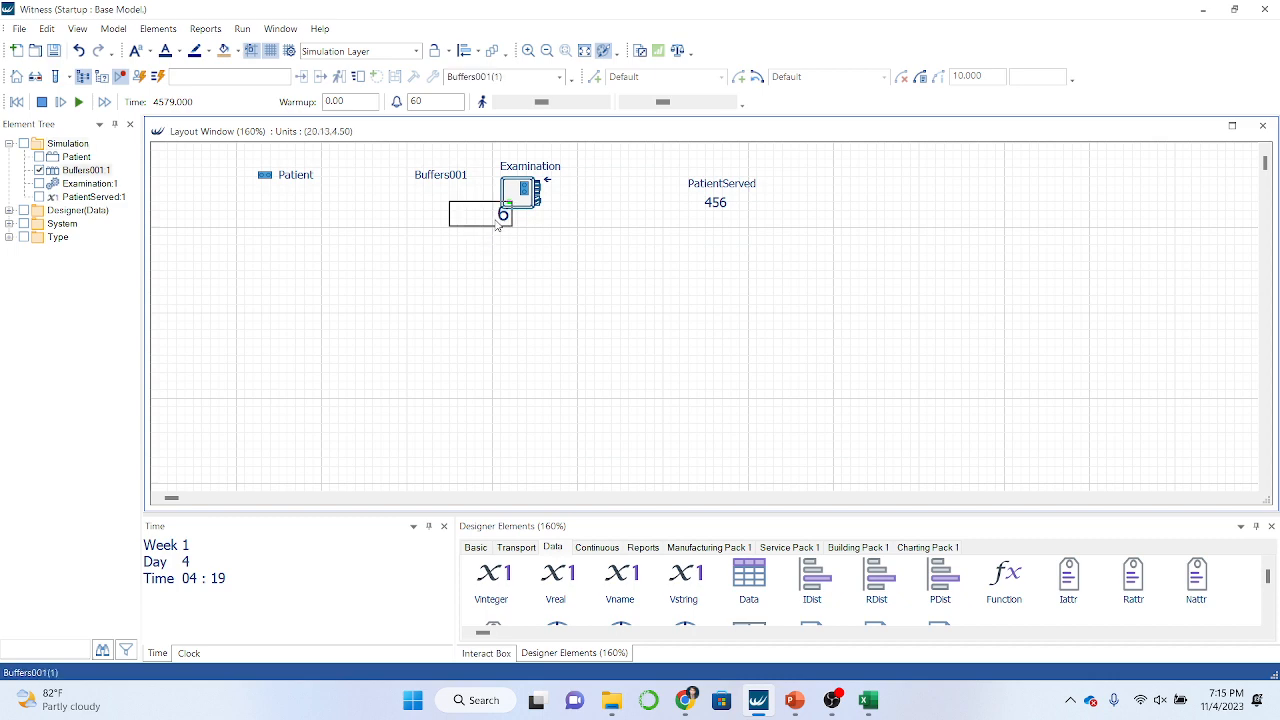
pyautogui.moveTo(496, 225); pyautogui.dragTo(457, 214)
pyautogui.click(457, 300)
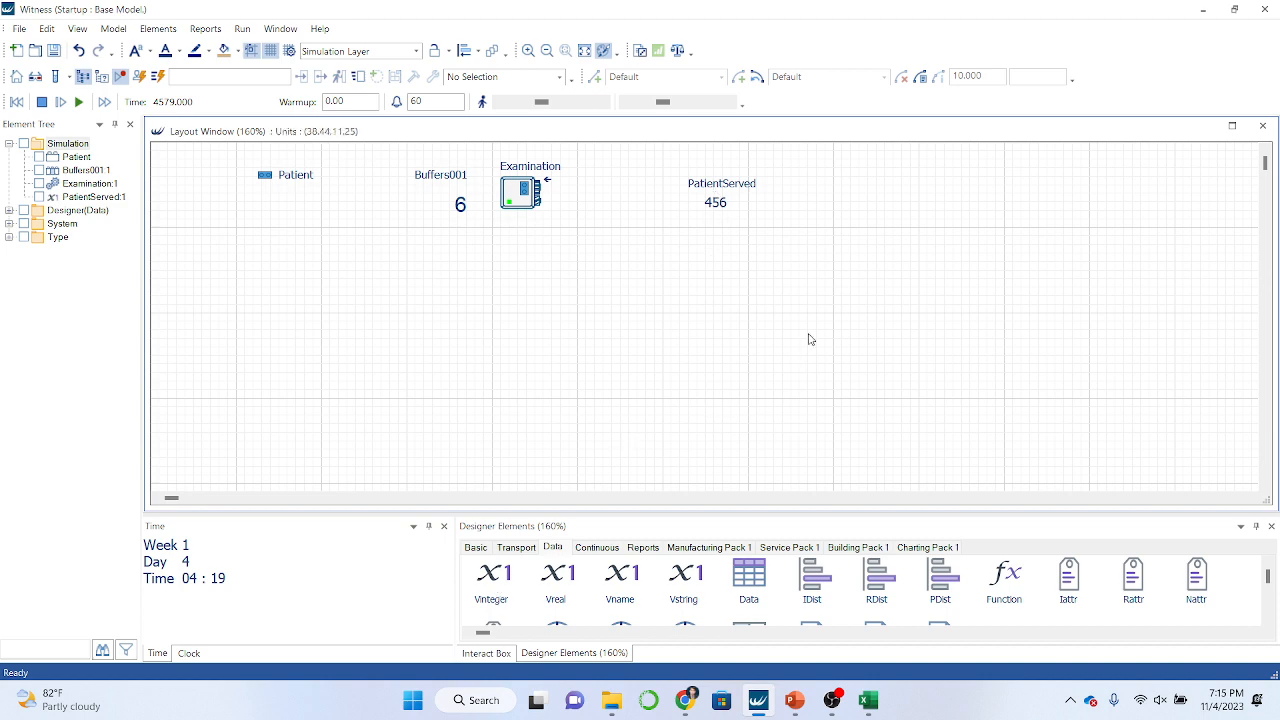
# Delete the PatientServed statement from Examination's actions on output
pyautogui.click(525, 207)
pyautogui.doubleClick(525, 207)
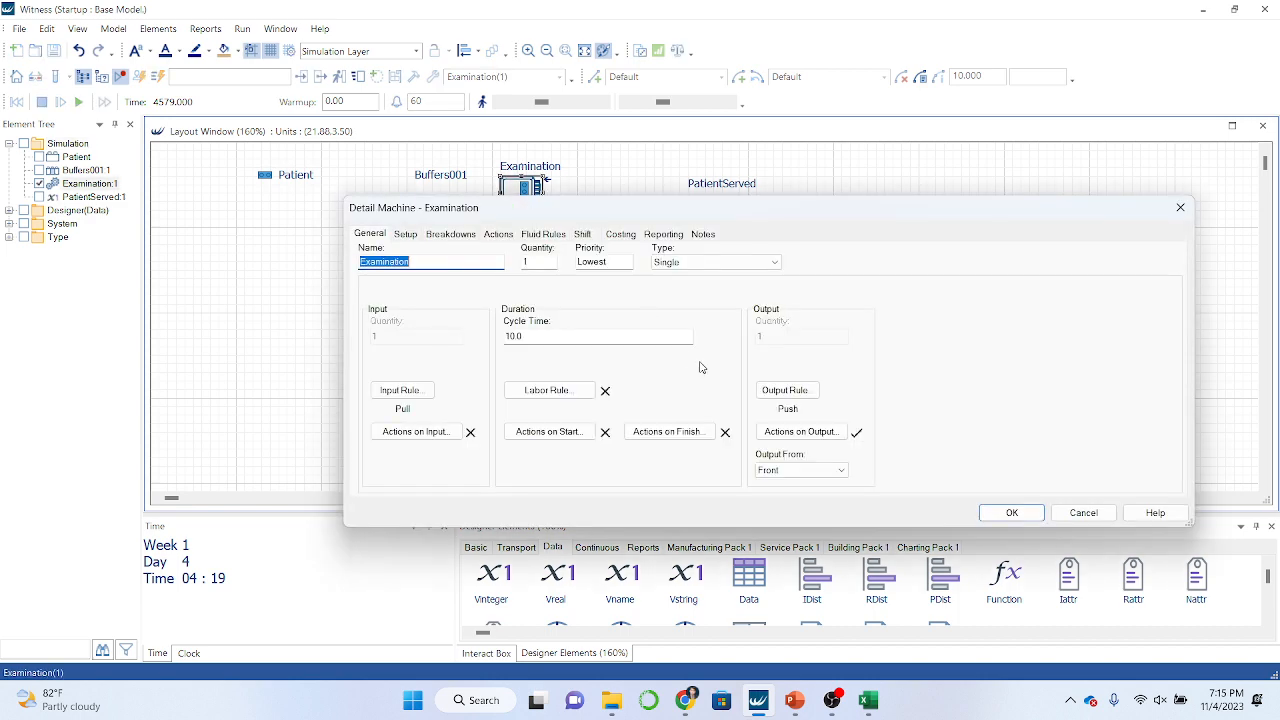
pyautogui.click(789, 437)
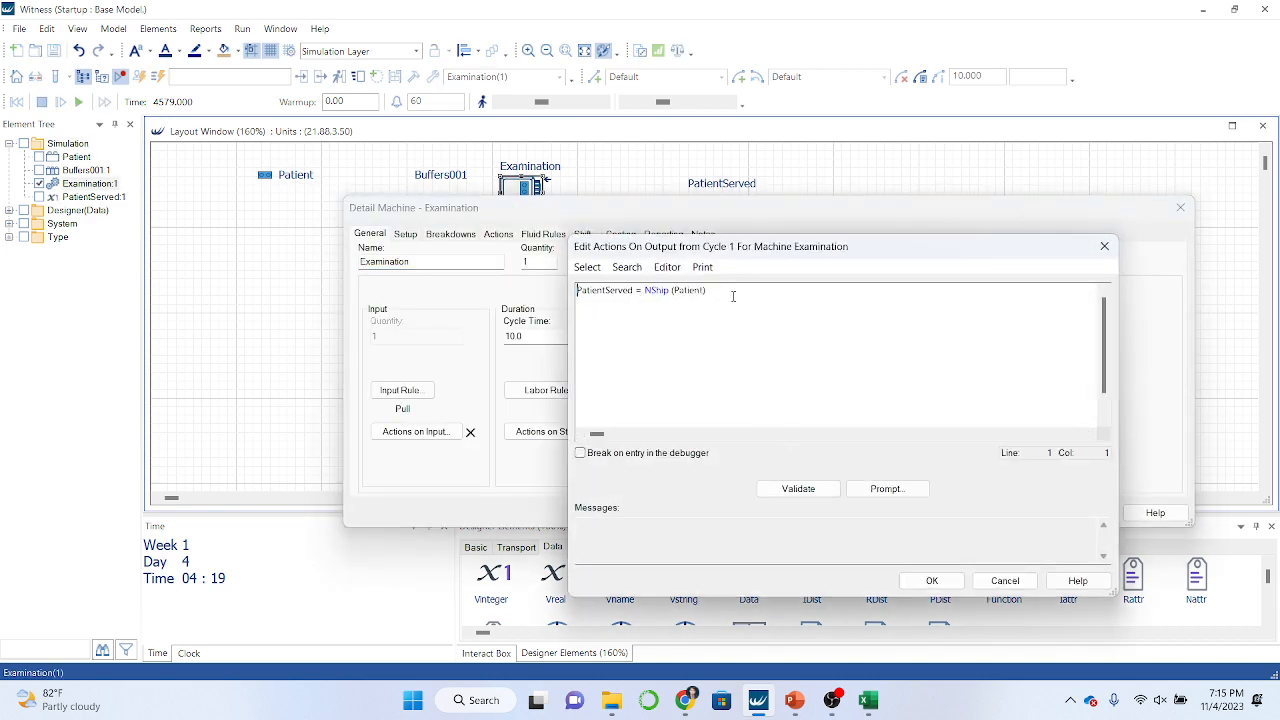
pyautogui.moveTo(731, 291); pyautogui.dragTo(576, 292)
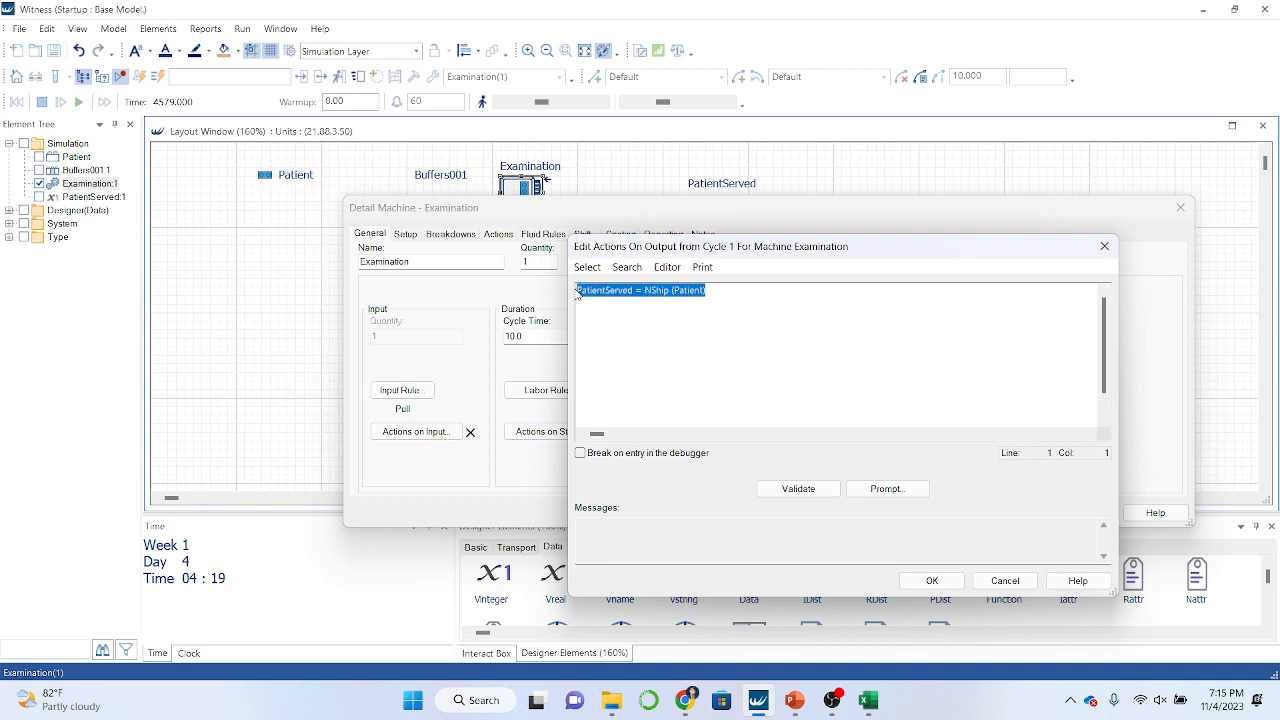
pyautogui.press('Delete')
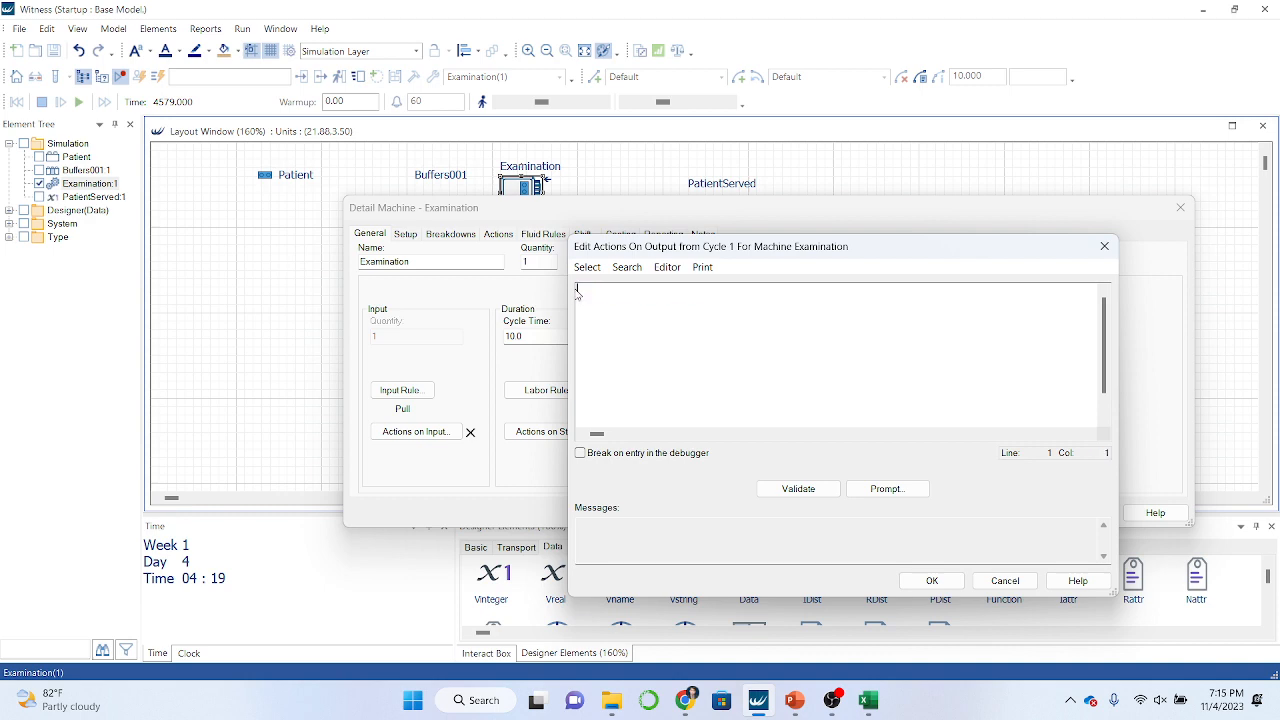
# Re-enter PatientServed=nship(Patient) as Examination's output action, then validate and accept it
pyautogui.doubleClick(90, 198)
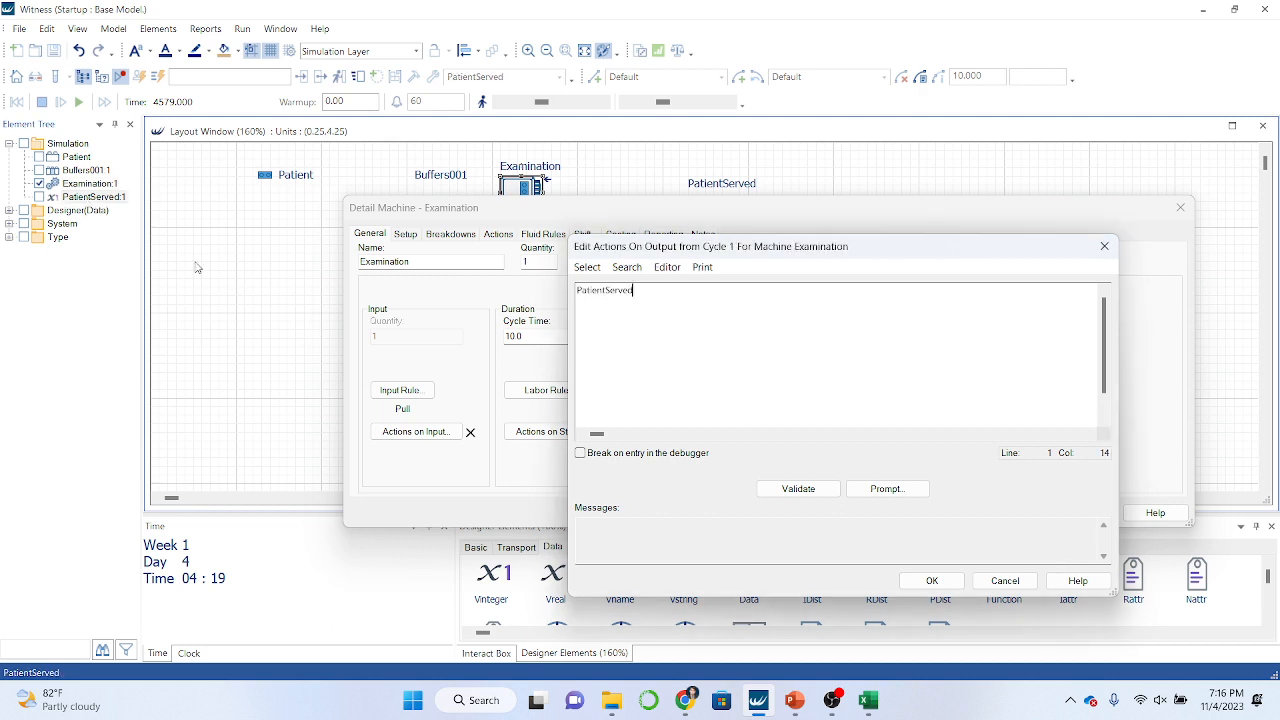
pyautogui.write('=nship(')
pyautogui.moveTo(63, 160); pyautogui.dragTo(717, 331)
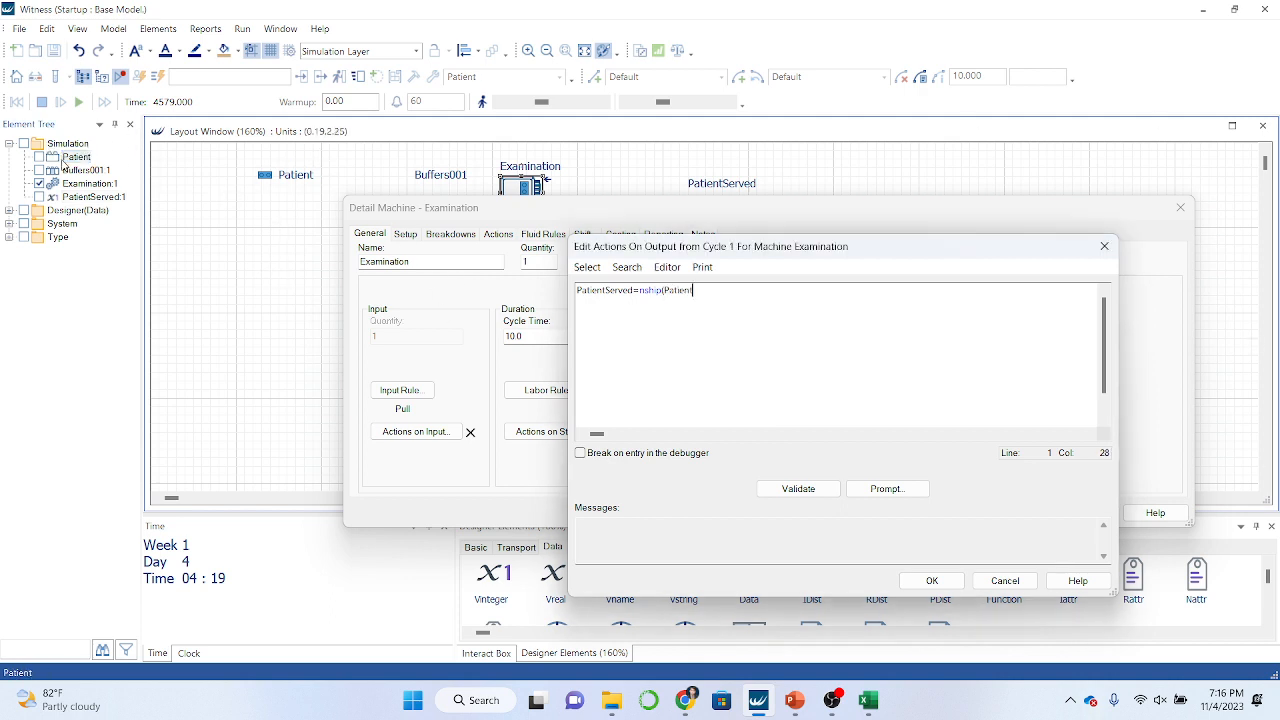
pyautogui.write(')')
pyautogui.click(790, 489)
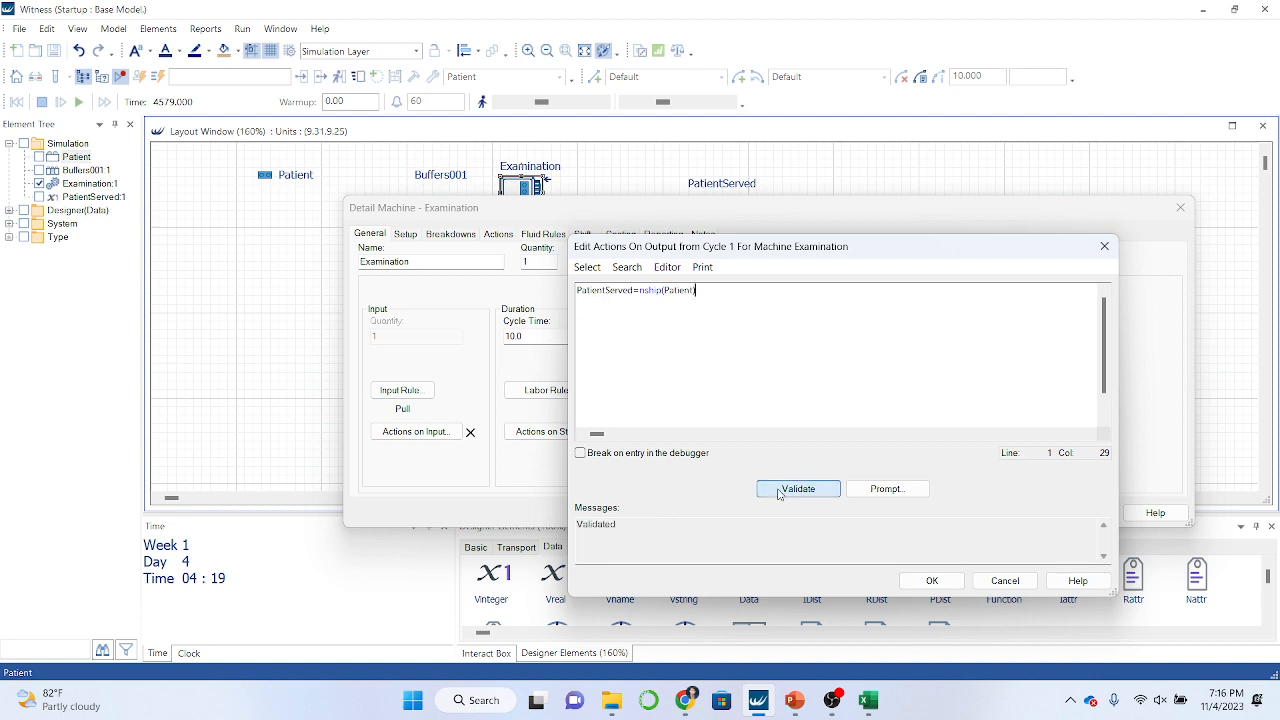
pyautogui.click(931, 581)
pyautogui.click(1008, 514)
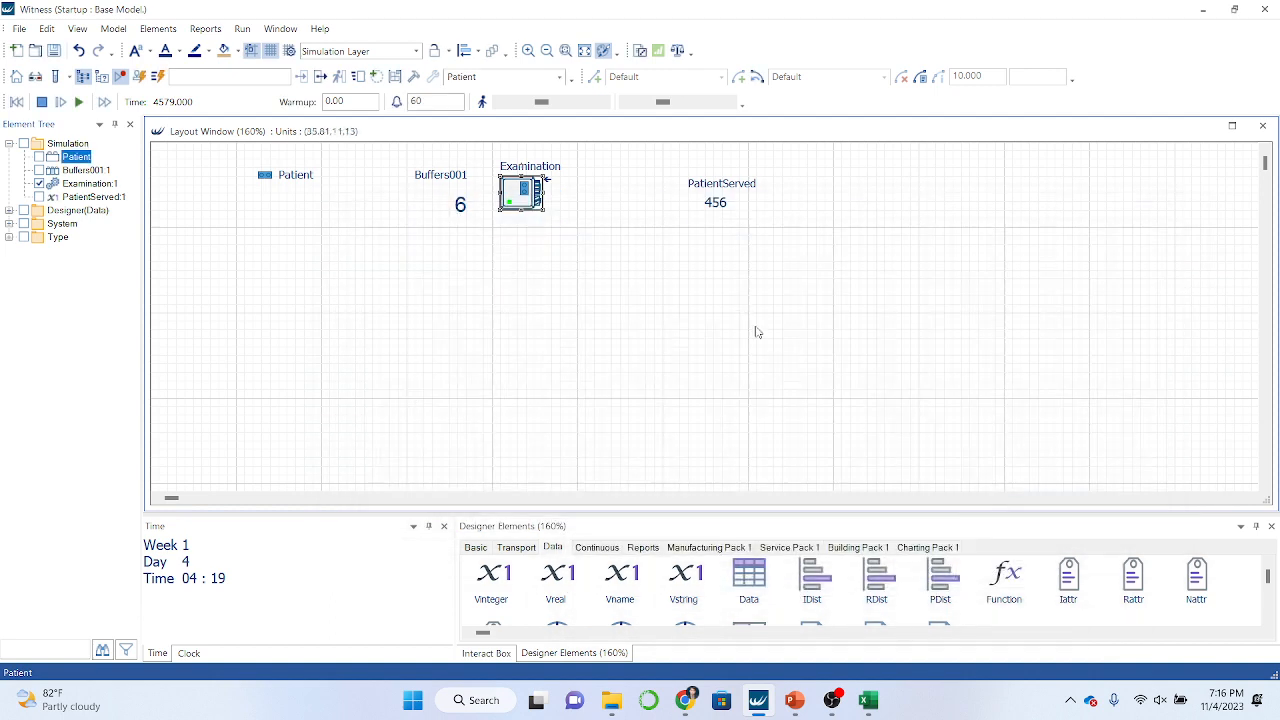
pyautogui.click(757, 332)
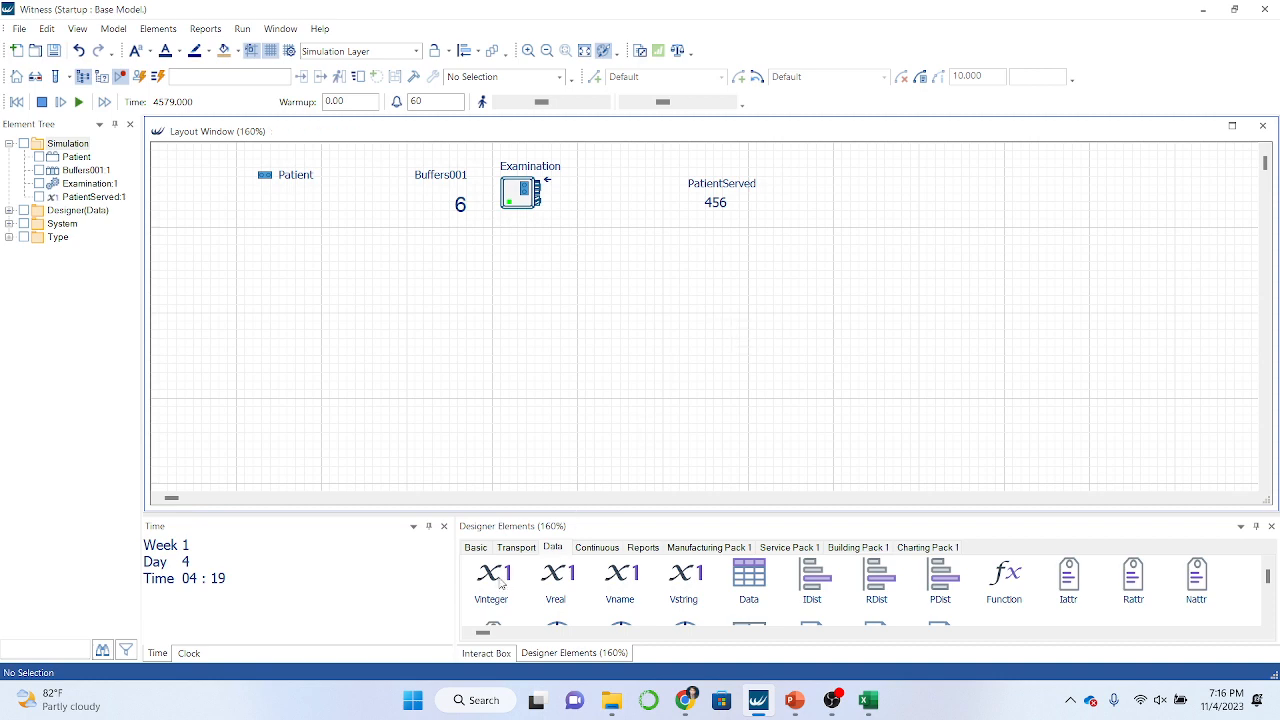
# Place a Vinteger variable in the layout below PatientServed and name it Revenue
pyautogui.moveTo(500, 584); pyautogui.dragTo(712, 258)
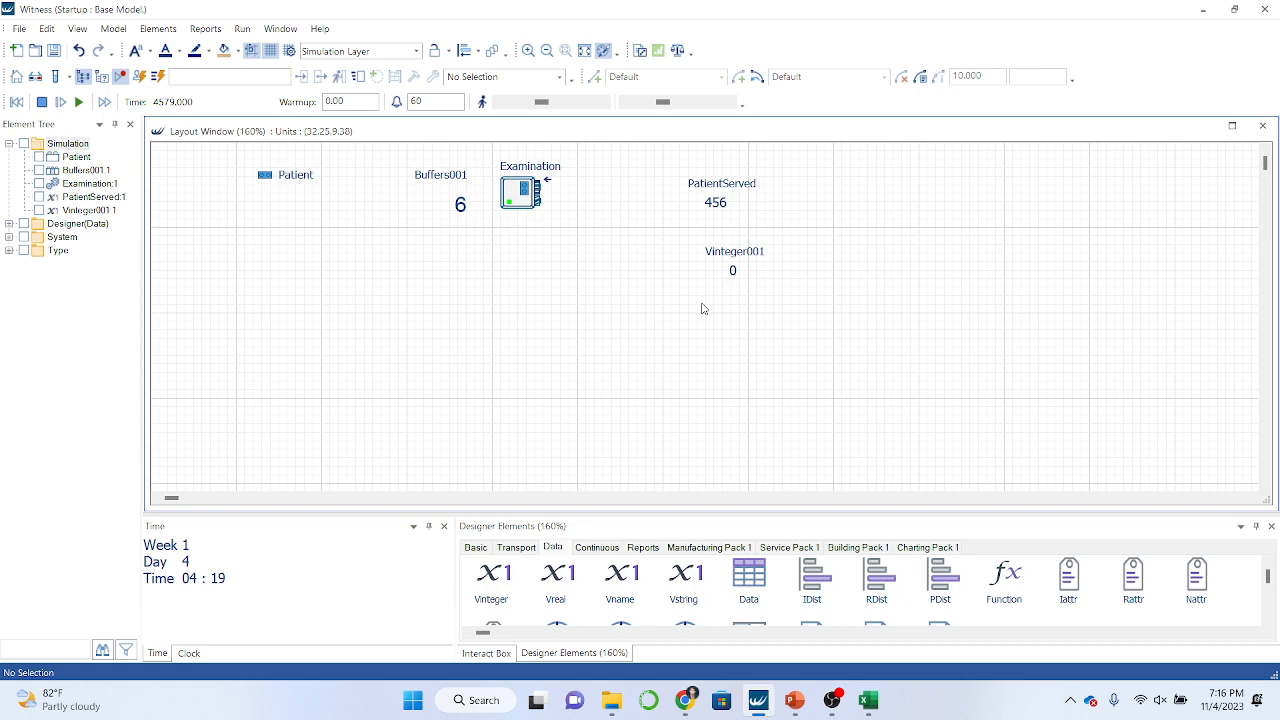
pyautogui.doubleClick(740, 258)
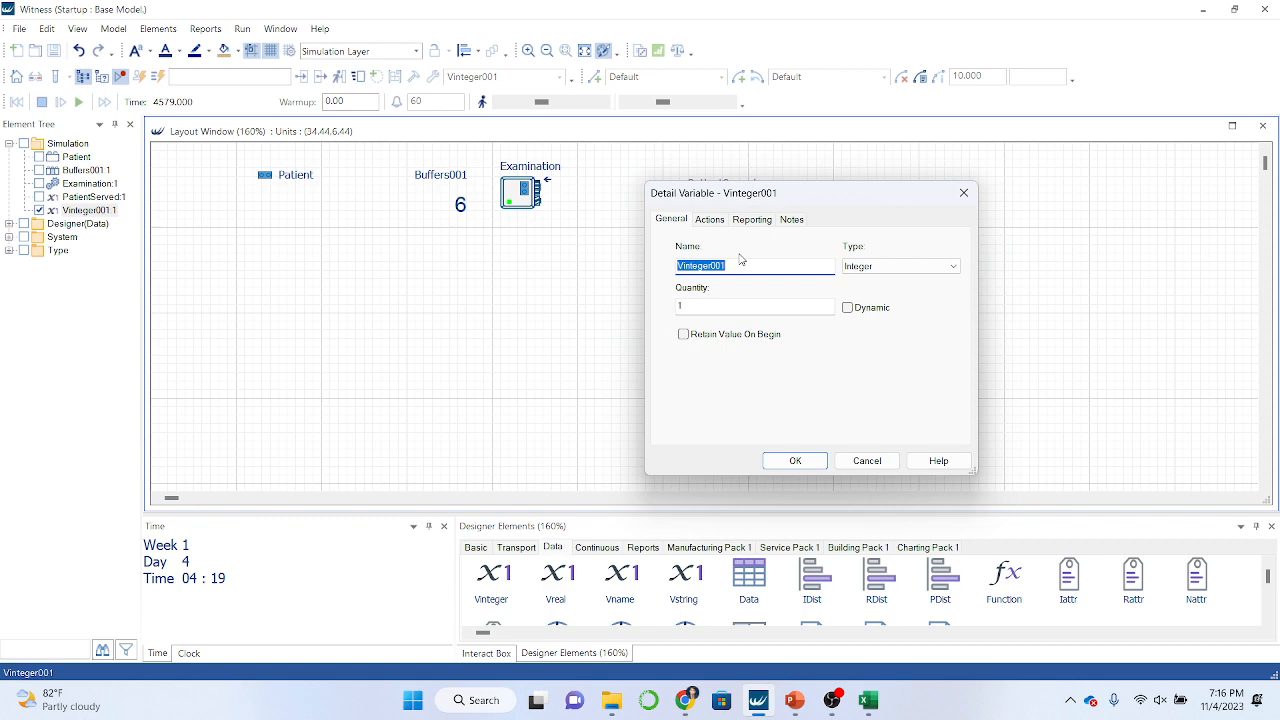
pyautogui.write('Revenue')
pyautogui.click(778, 463)
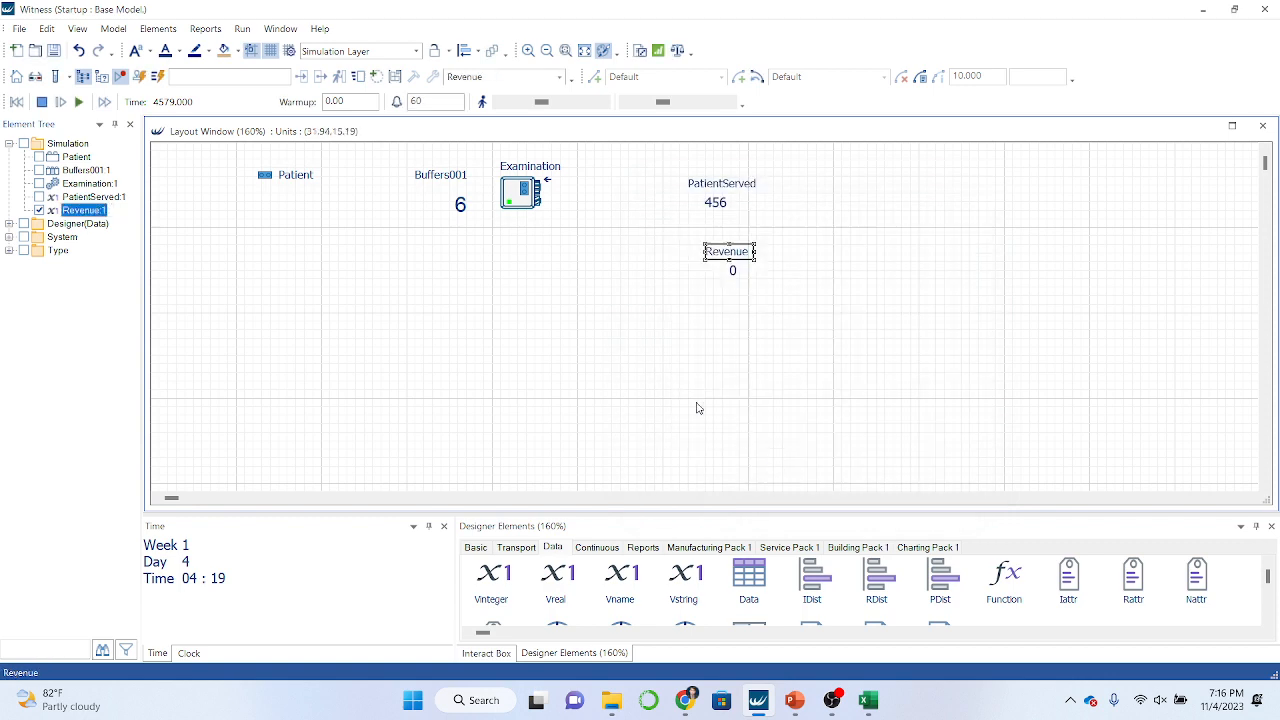
# Add Revenue=Nship(Patient)*1500 as a second line in Examination's actions on output, then validate and accept it
pyautogui.doubleClick(518, 201)
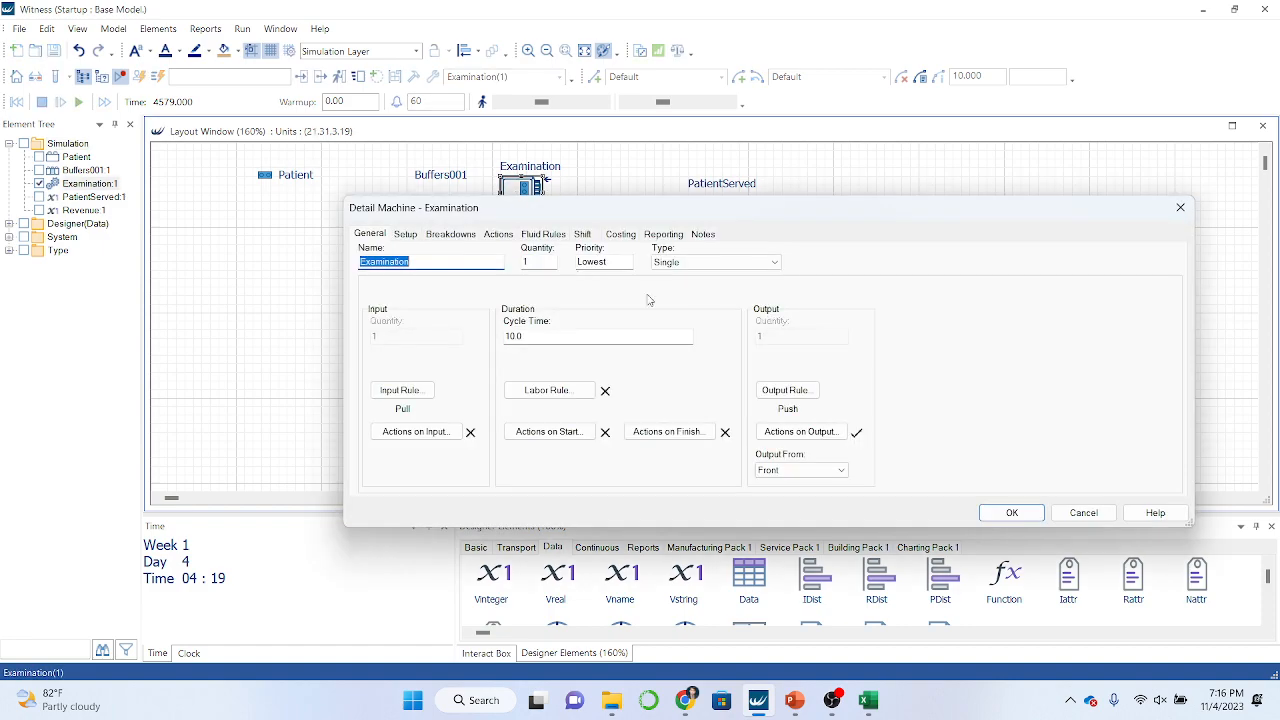
pyautogui.click(816, 432)
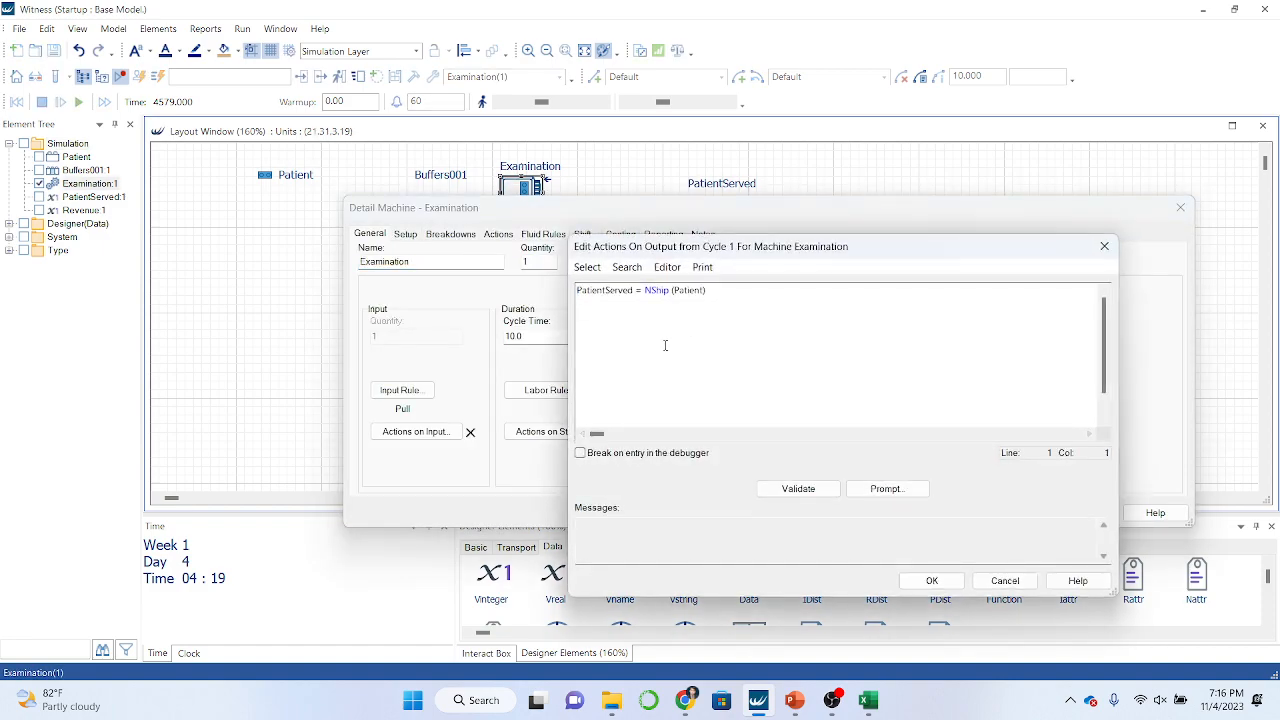
pyautogui.press('End')
pyautogui.press('Return')
pyautogui.doubleClick(85, 210)
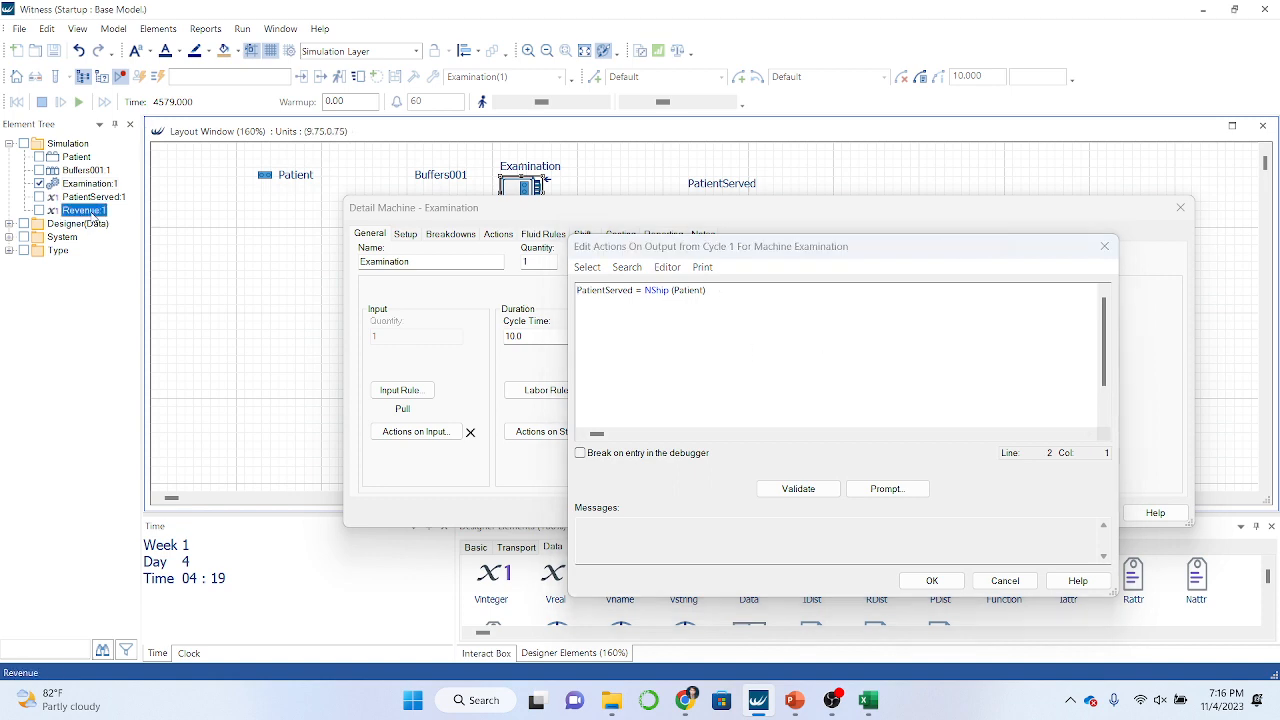
pyautogui.write('=')
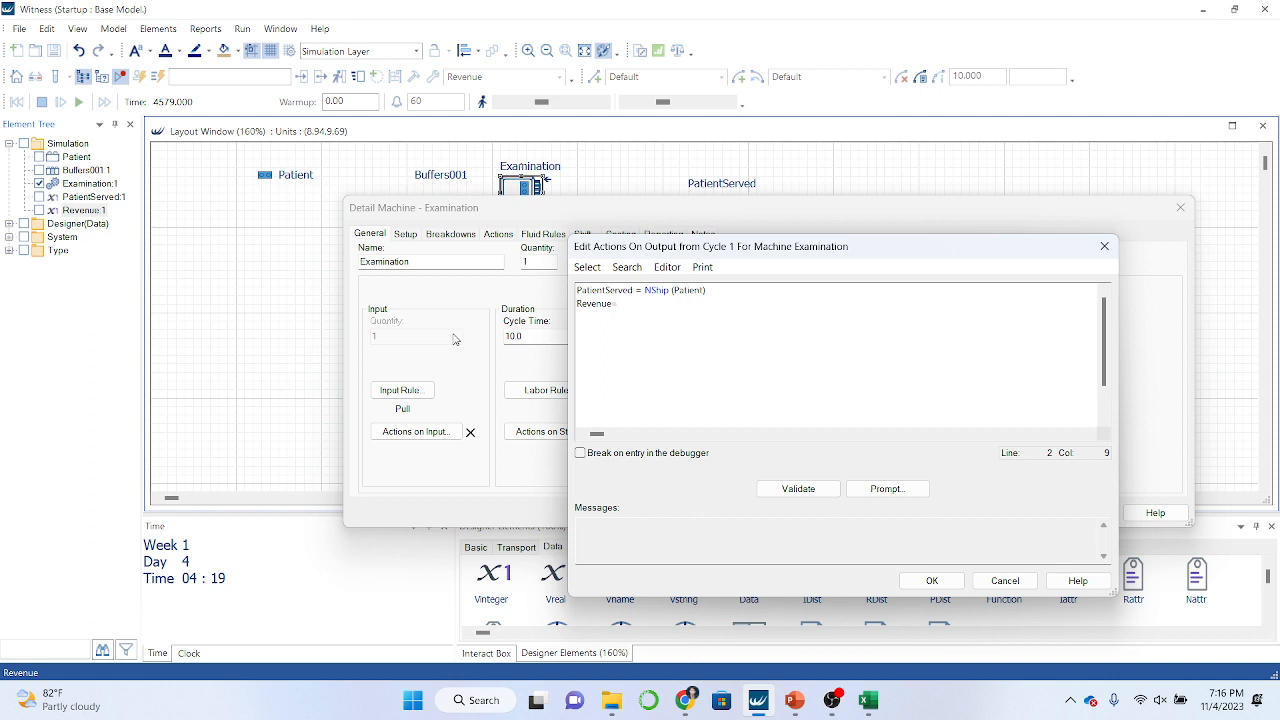
pyautogui.write('NShip(')
pyautogui.doubleClick(70, 158)
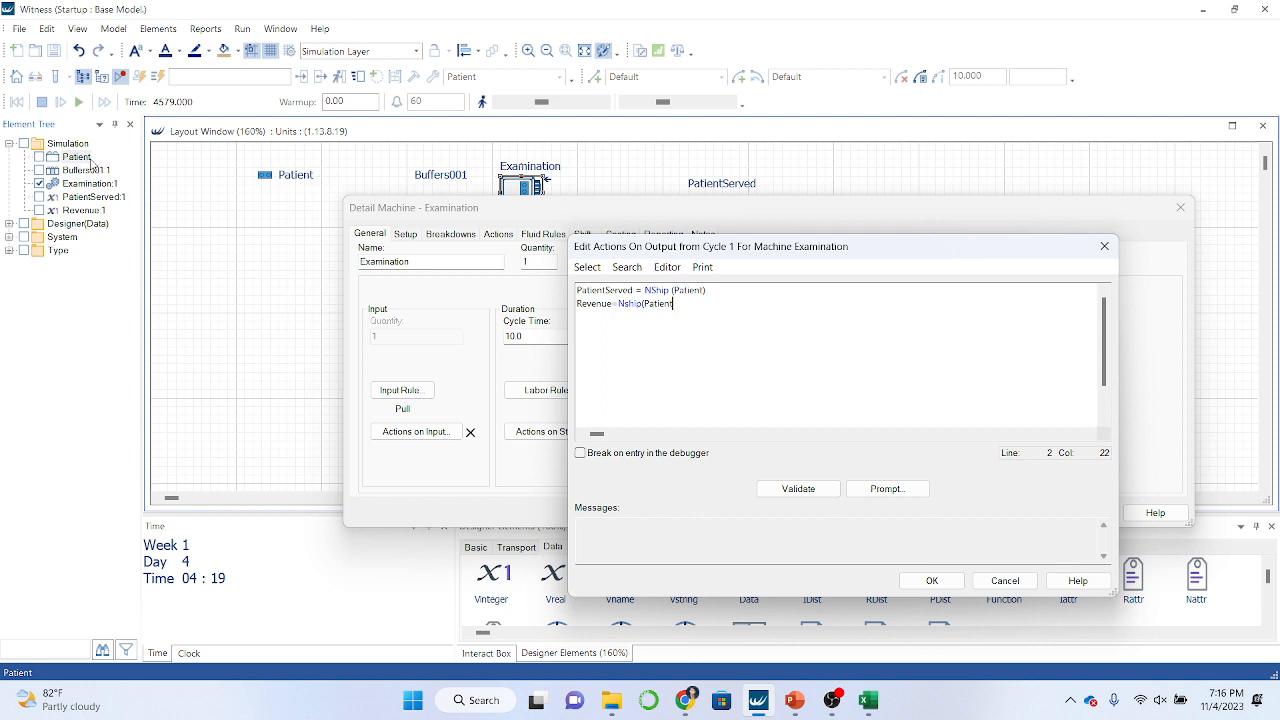
pyautogui.write(')*1500')
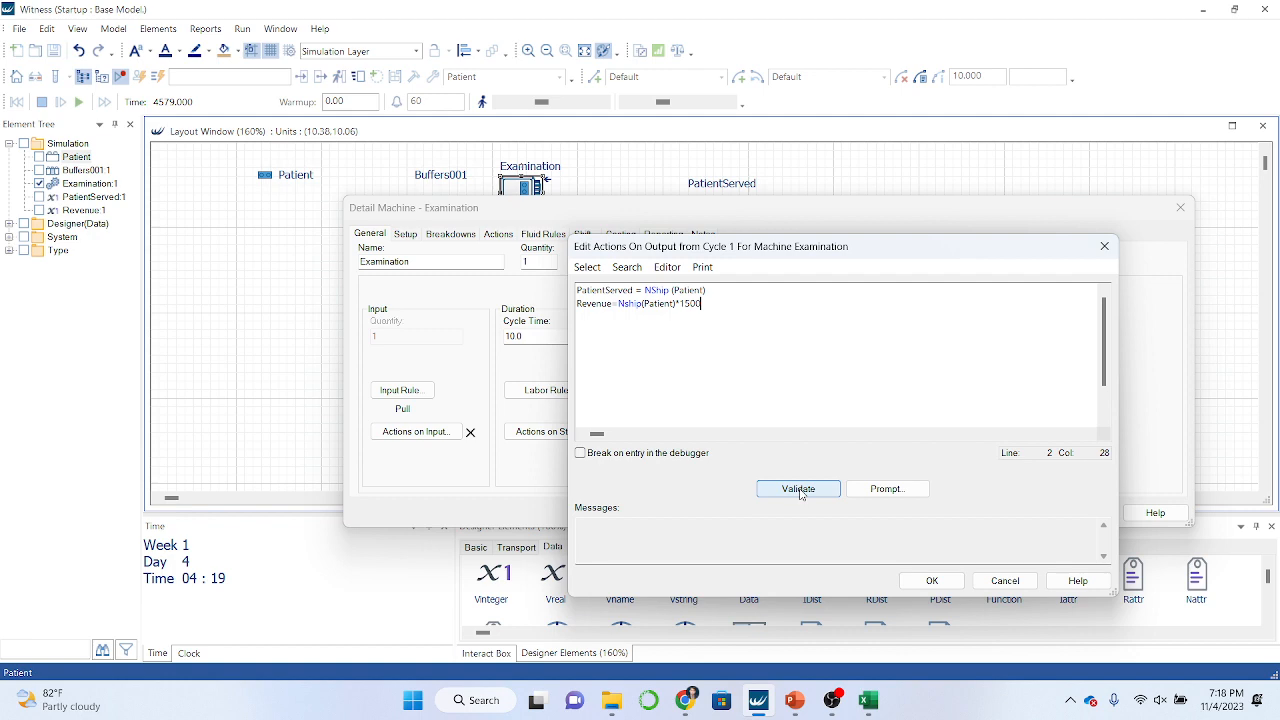
pyautogui.click(799, 489)
pyautogui.click(930, 581)
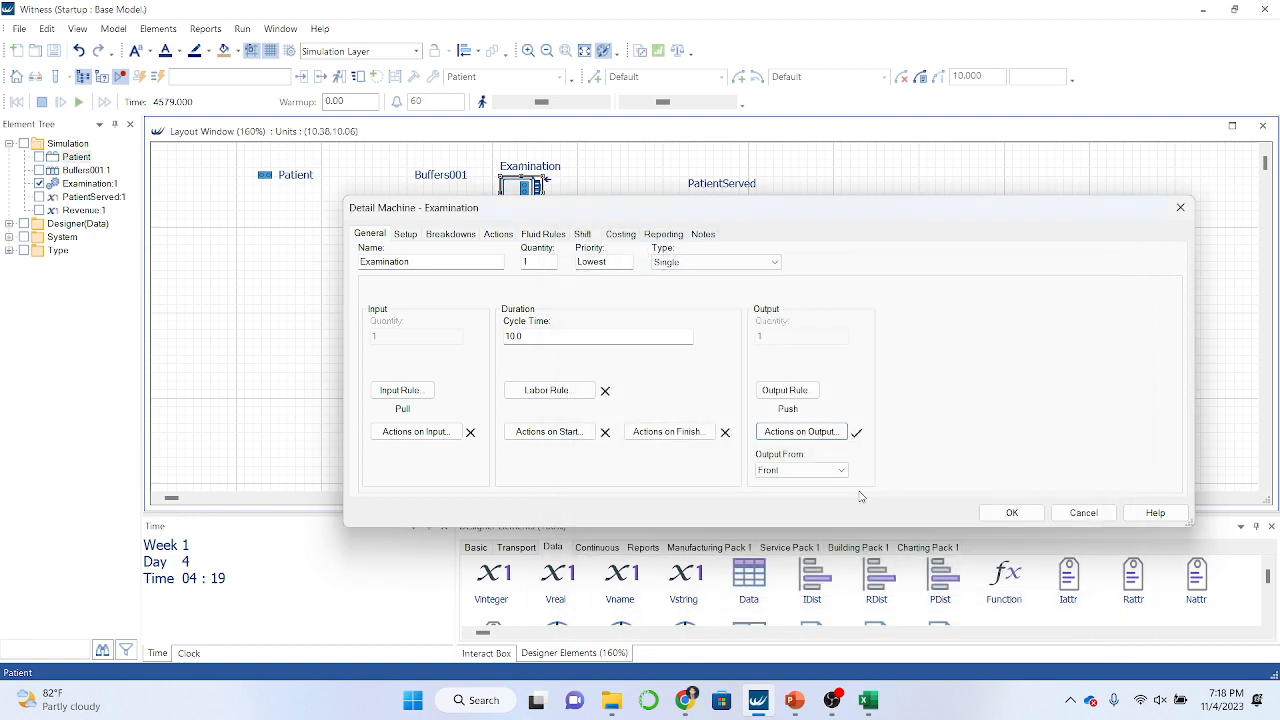
pyautogui.click(1011, 512)
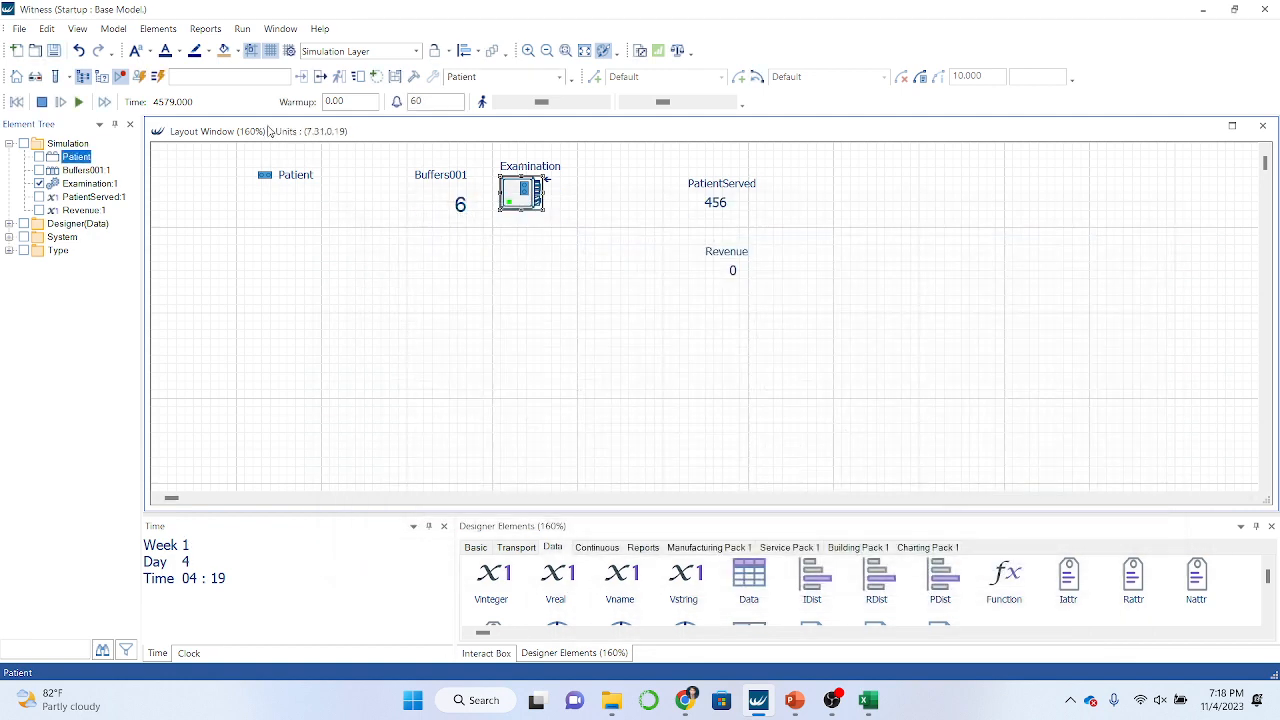
# Run the model briefly and stop it, then update Revenue's value display to a field width of 15
pyautogui.click(79, 102)
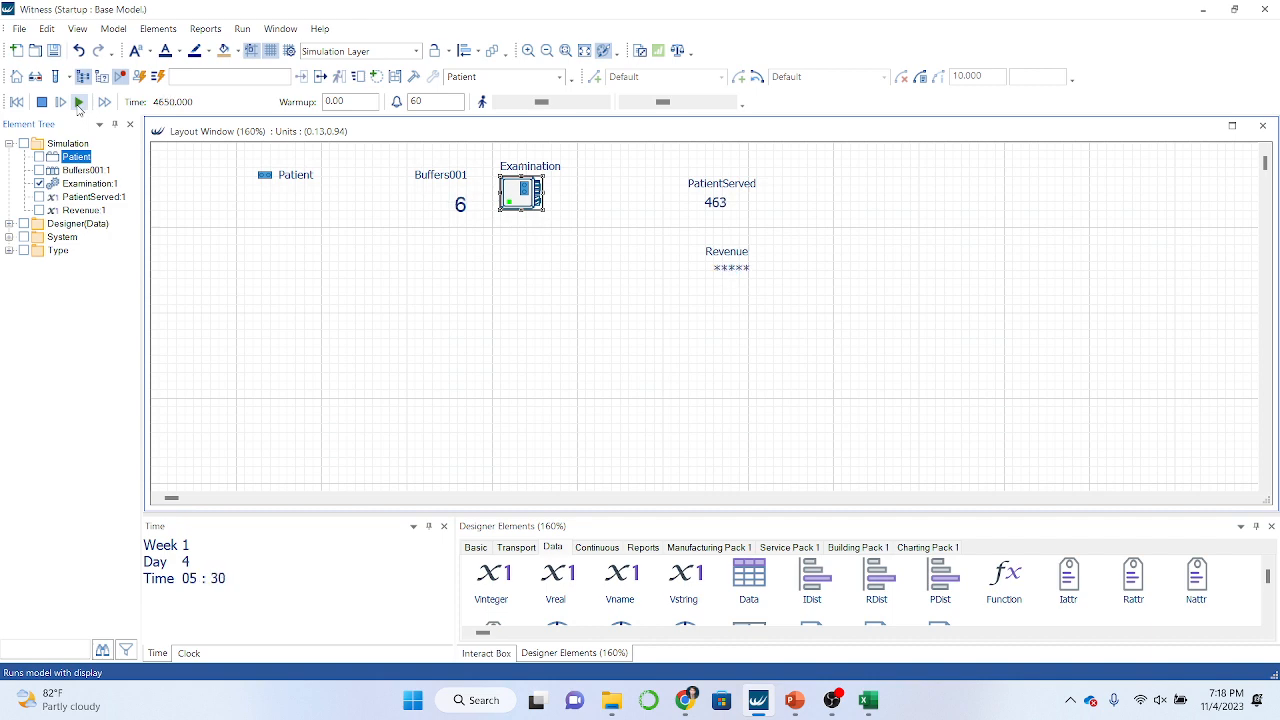
pyautogui.click(41, 102)
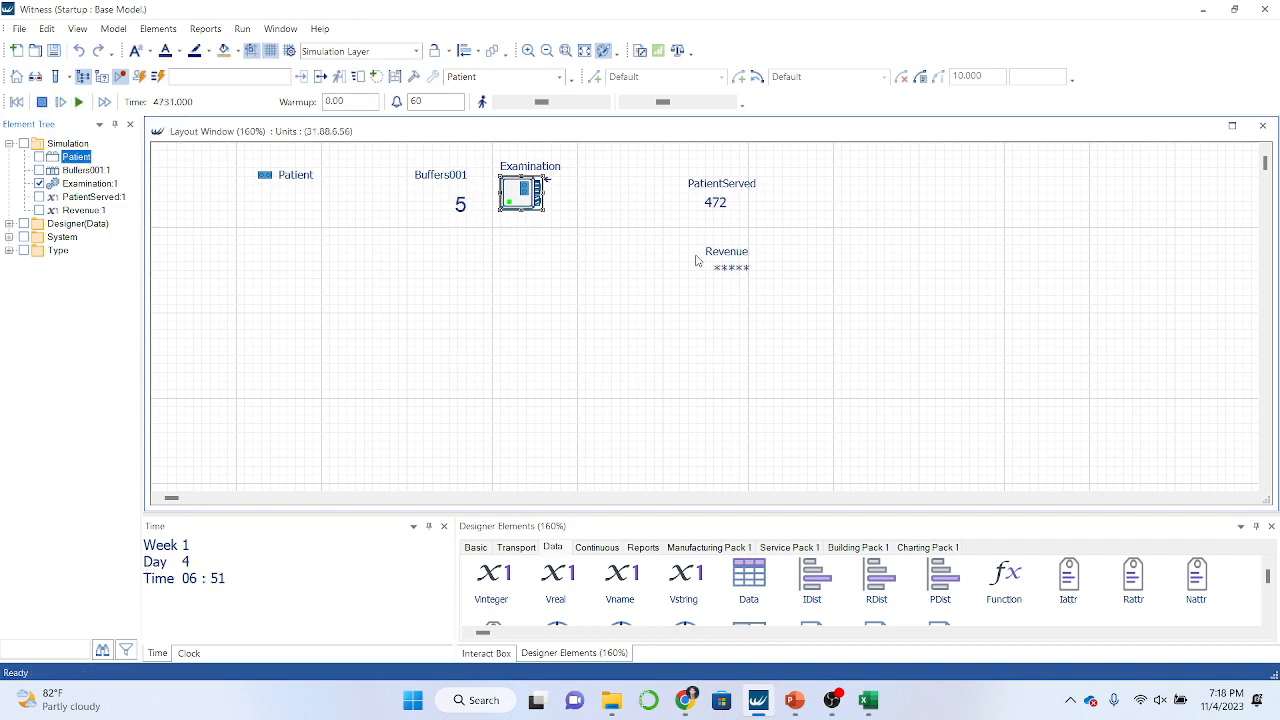
pyautogui.click(737, 270)
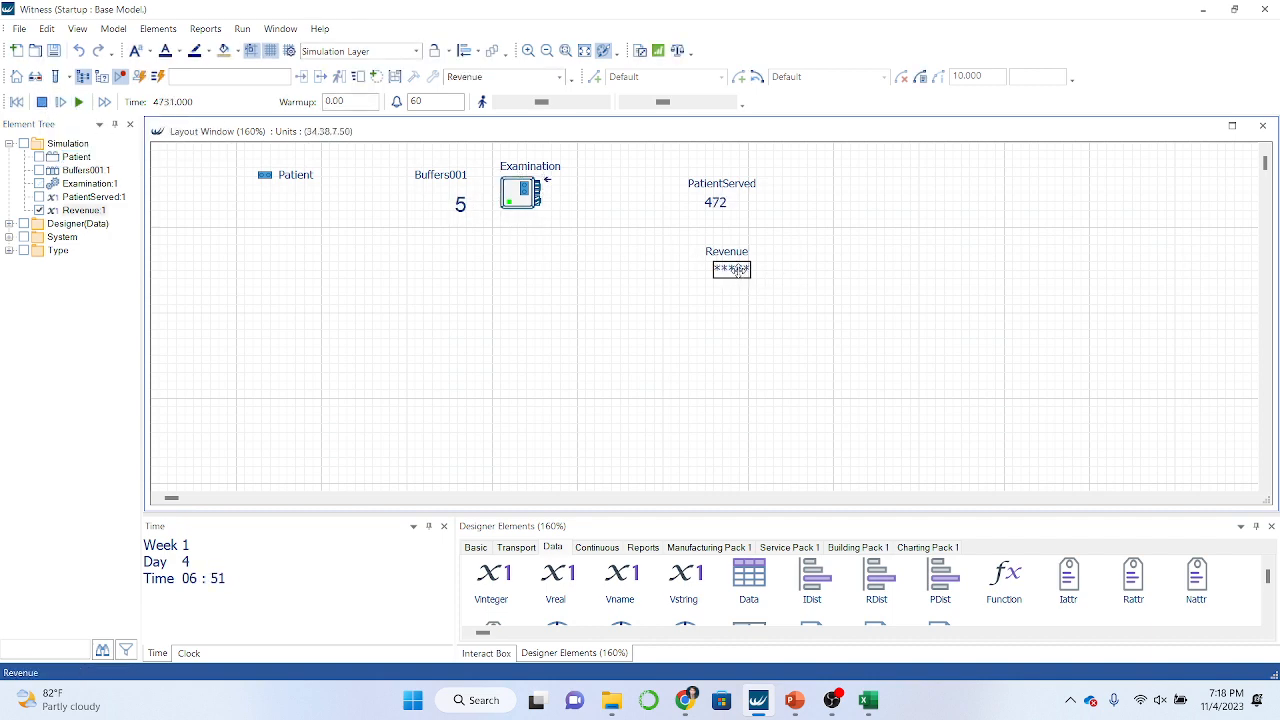
pyautogui.rightClick(737, 270)
pyautogui.click(771, 338)
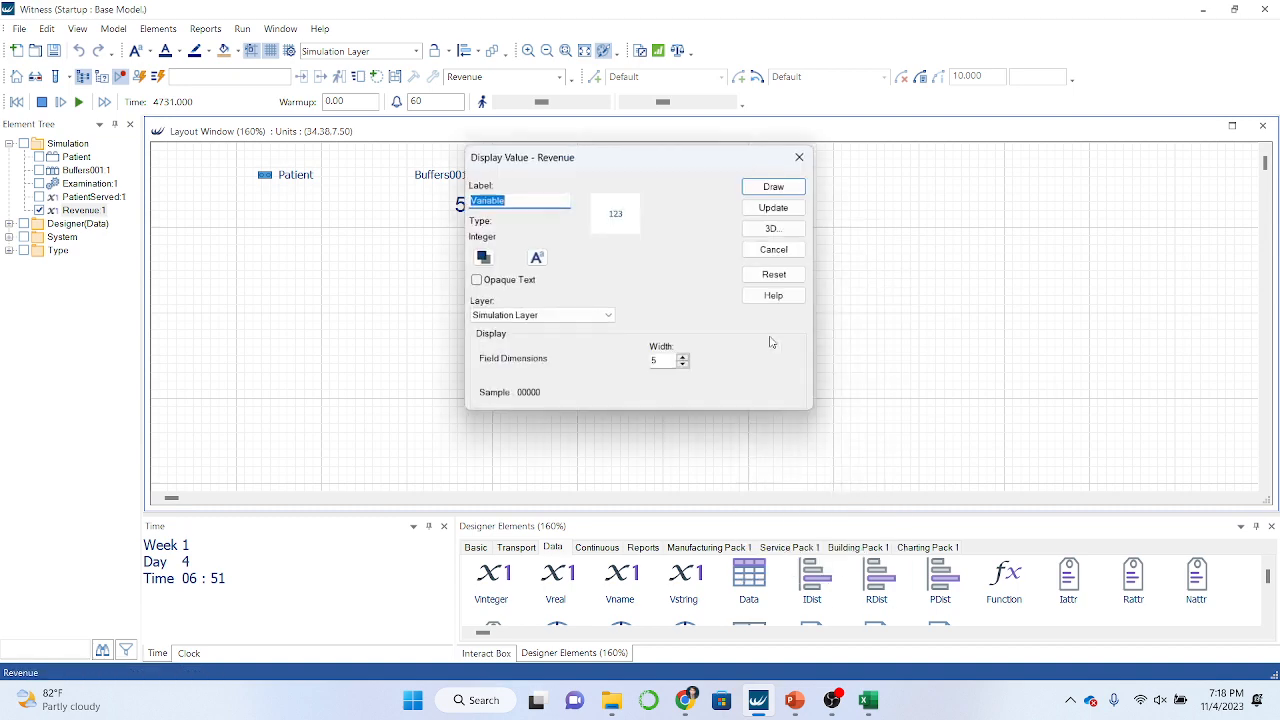
pyautogui.click(686, 358)
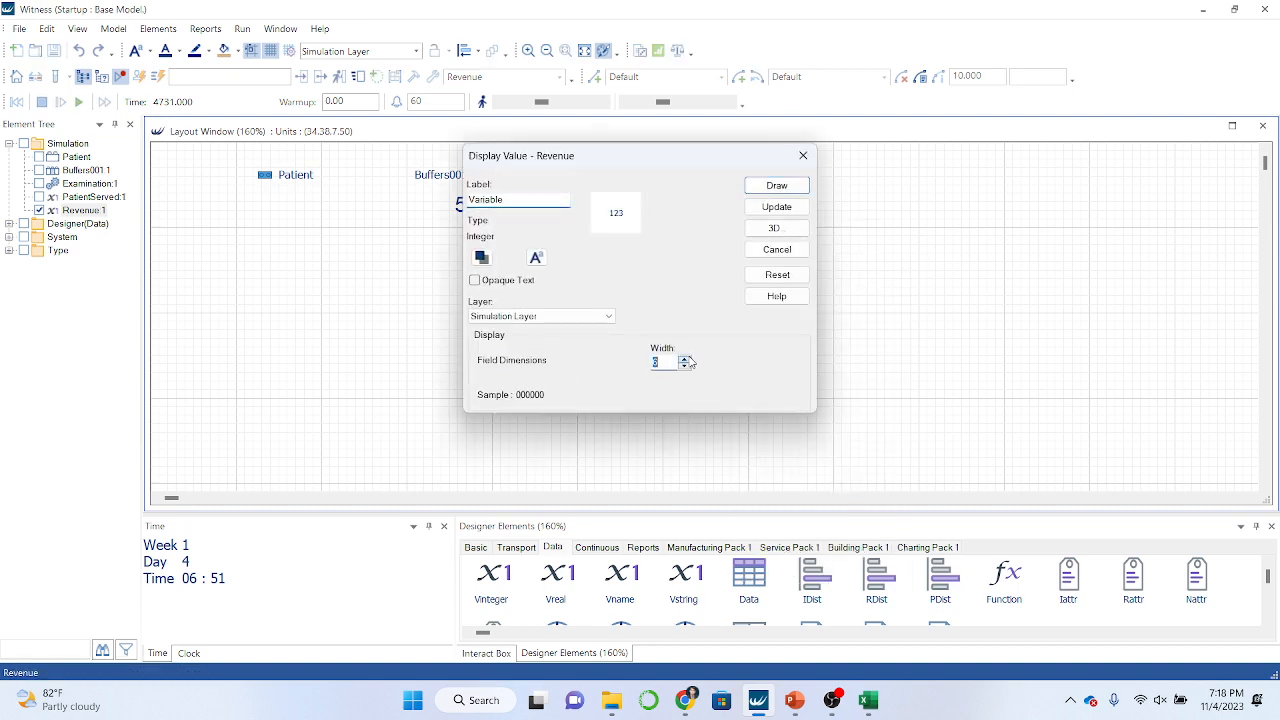
pyautogui.tripleClick(687, 358)
pyautogui.tripleClick(687, 358)
pyautogui.tripleClick(687, 358)
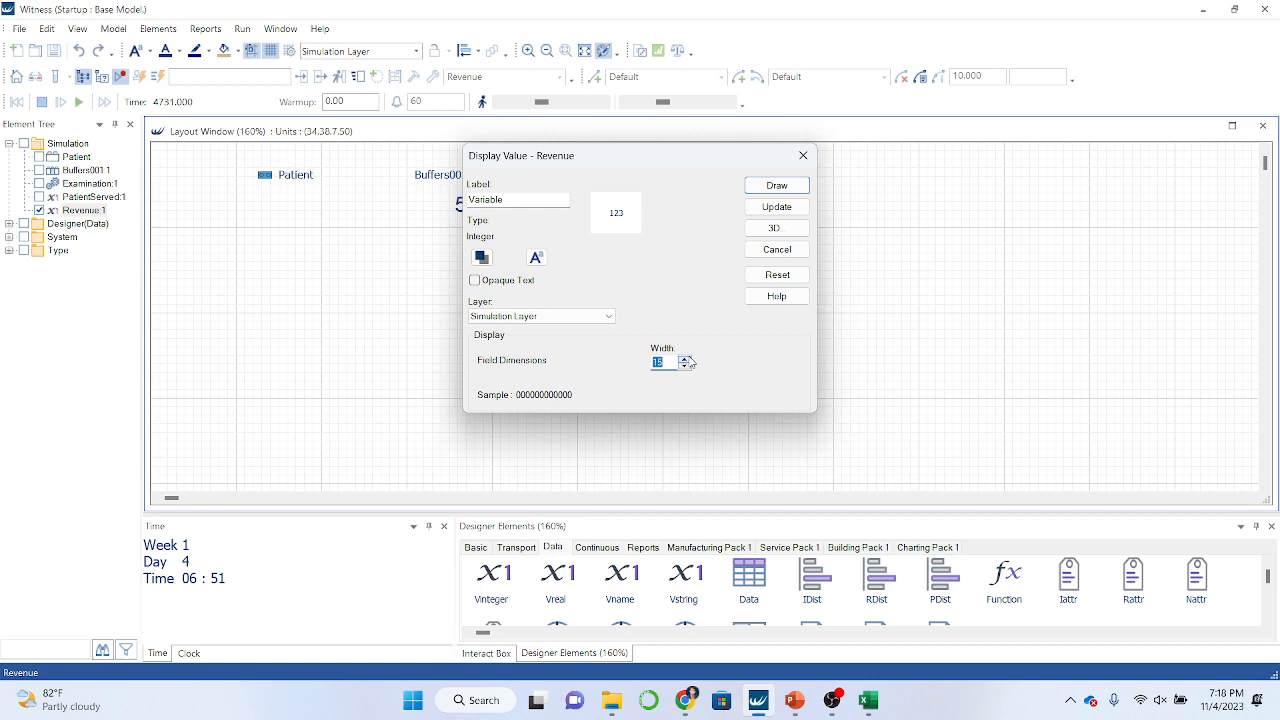
pyautogui.click(777, 206)
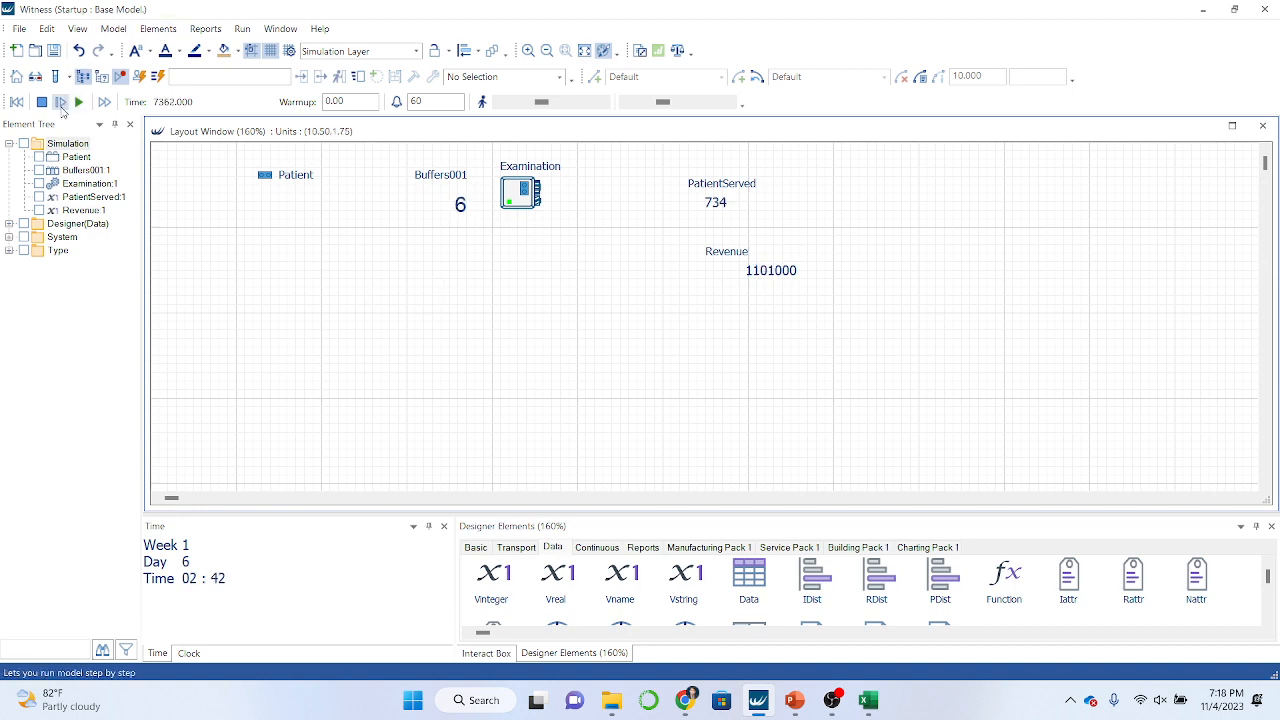
# Stop the model run and switch to the MCDONALD'S.pptm presentation in PowerPoint
pyautogui.click(44, 106)
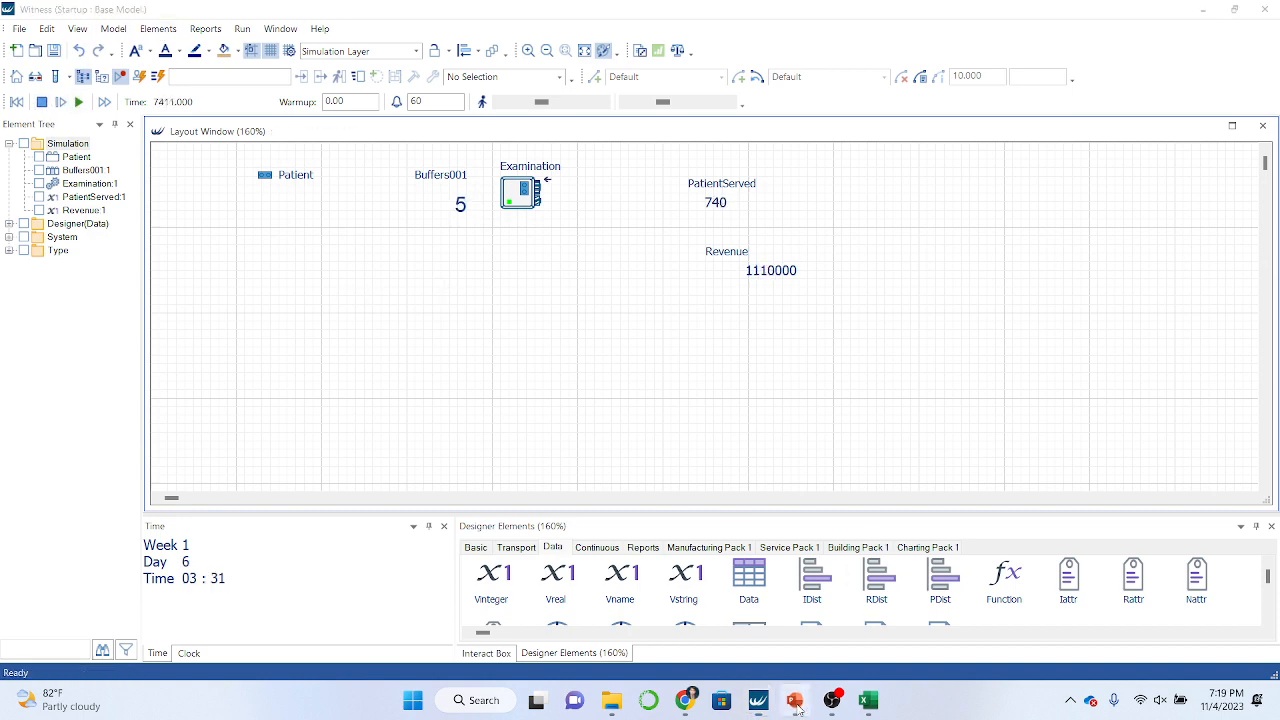
pyautogui.click(795, 702)
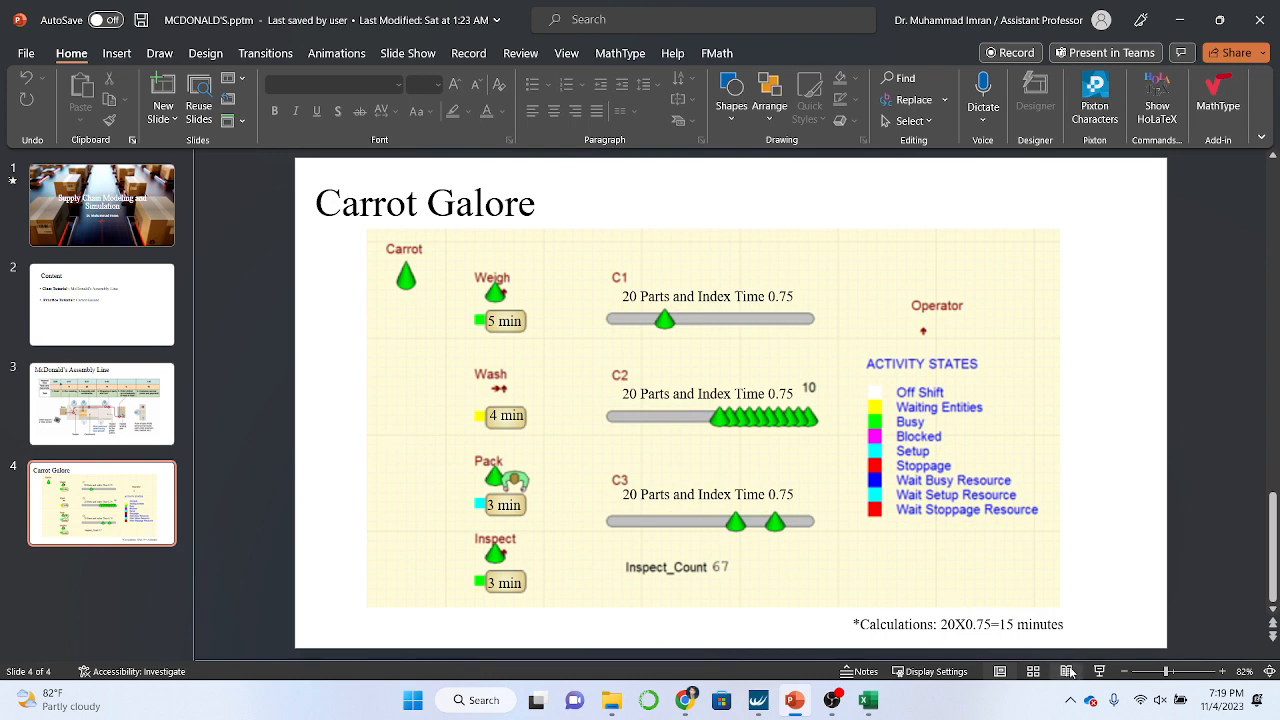